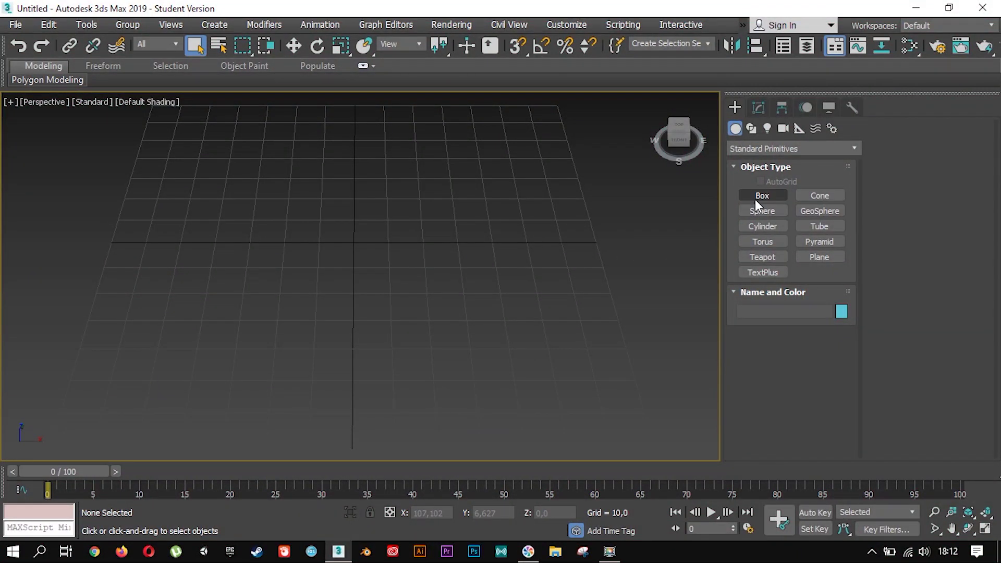
- Create a box and set its length 25, width 25 and height 45
{"action": "left_click", "coordinate": [760, 196]}
{"action": "left_click_drag", "start_coordinate": [329, 232], "coordinate": [406, 284]}
{"action": "left_click", "coordinate": [428, 169]}
{"action": "double_click", "coordinate": [944, 145]}
{"action": "type", "text": "25"}
{"action": "key", "text": "Tab"}
{"action": "type", "text": "25"}
{"action": "key", "text": "Tab"}
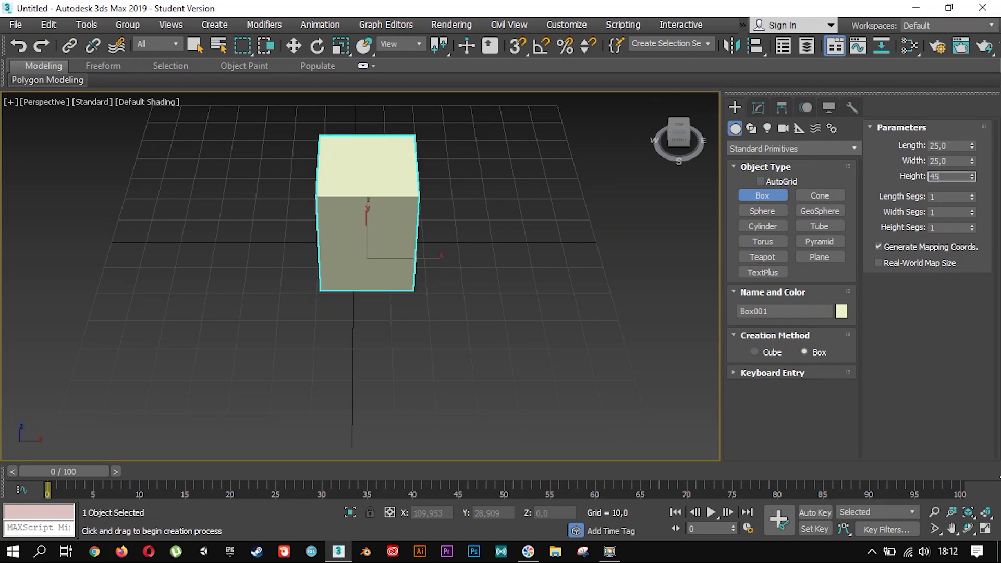
{"action": "key", "text": "Return"}
{"action": "middle_click_drag", "start_coordinate": [290, 237], "coordinate": [360, 176], "text": "alt"}
{"action": "key", "text": "w"}
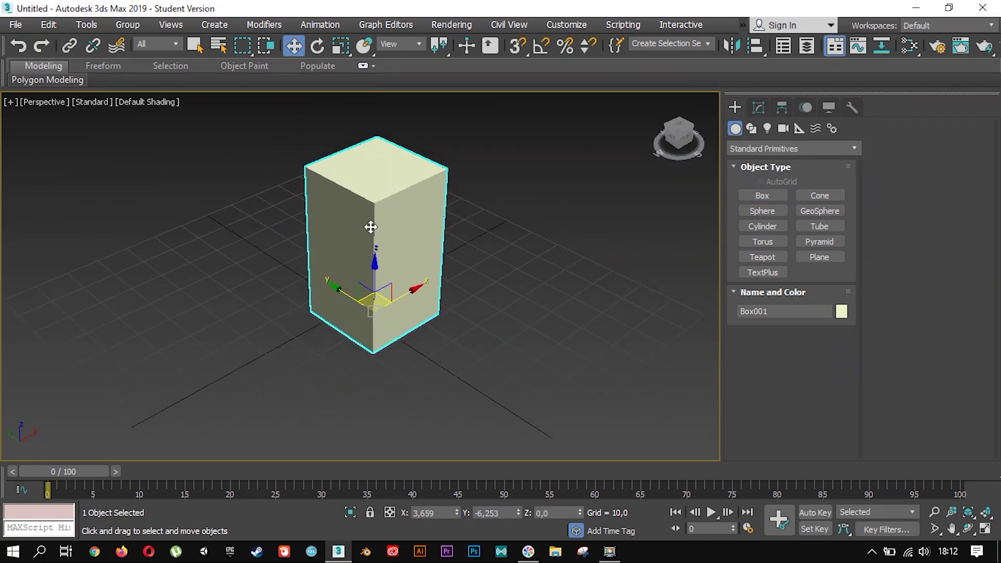
- Give the box a teal object colour and show it with edged faces
{"action": "left_click", "coordinate": [842, 312]}
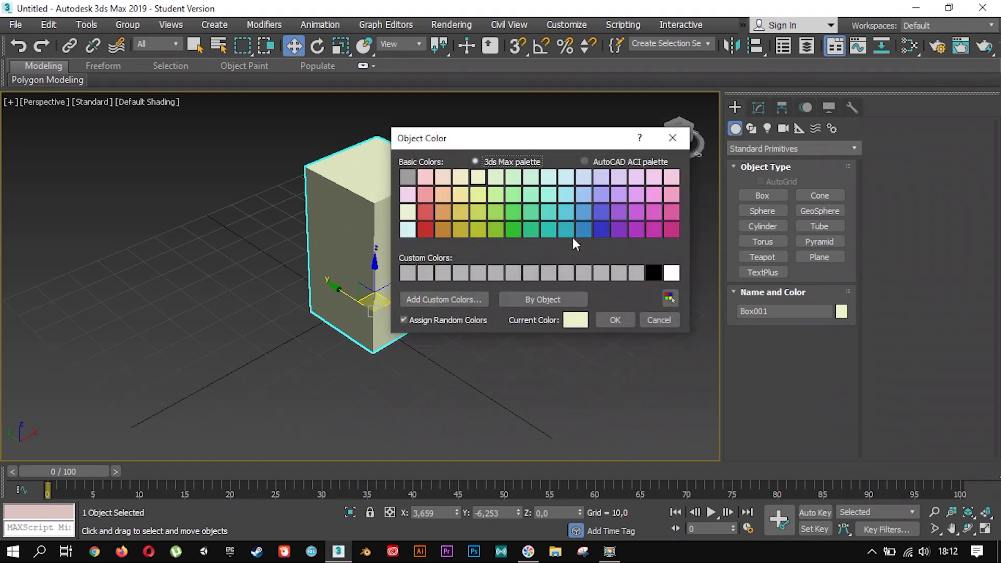
{"action": "left_click", "coordinate": [566, 213]}
{"action": "left_click", "coordinate": [615, 320]}
{"action": "scroll", "coordinate": [343, 224], "scroll_direction": "up", "scroll_amount": 3}
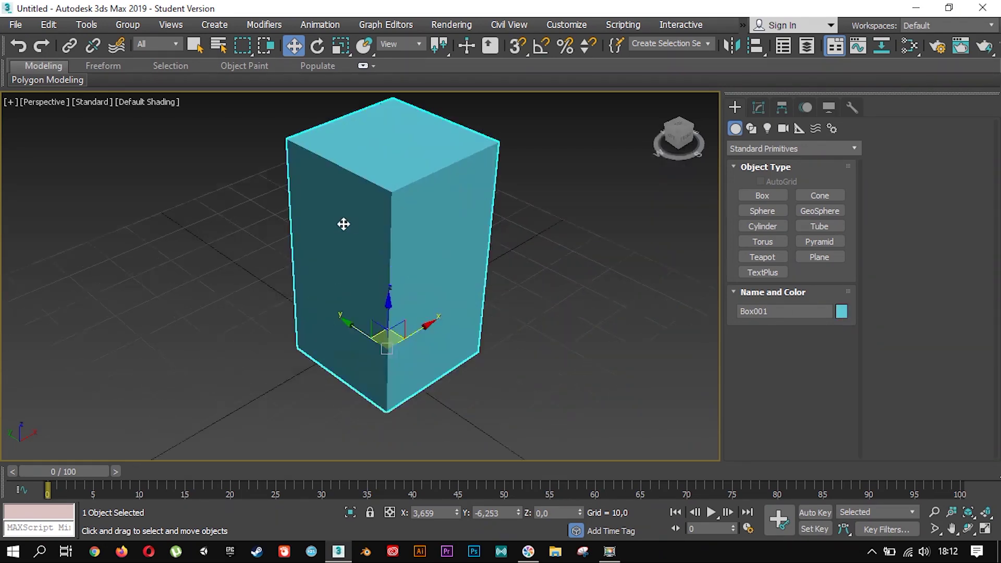
{"action": "middle_click_drag", "start_coordinate": [416, 216], "coordinate": [395, 233]}
{"action": "key", "text": "F4"}
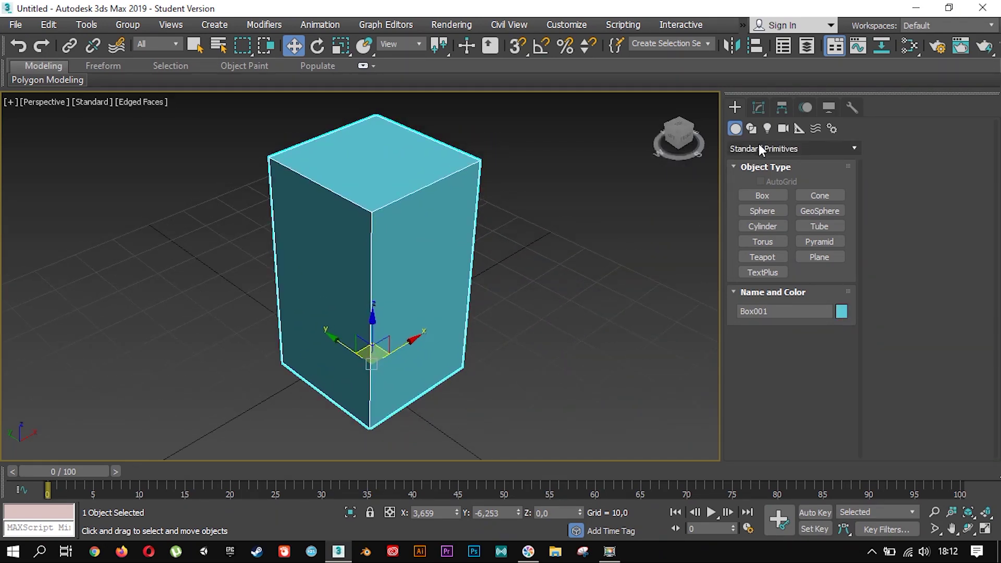
- Add an Edit Poly modifier to Box001
{"action": "left_click", "coordinate": [759, 109]}
{"action": "left_click", "coordinate": [775, 152]}
{"action": "type", "text": "e"}
{"action": "left_click", "coordinate": [775, 204]}
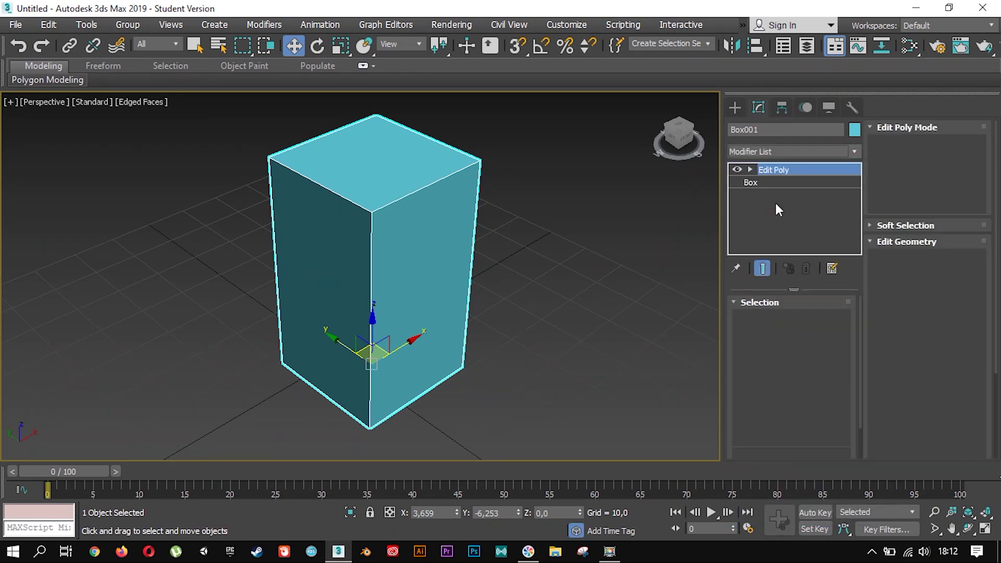
- Select the box's top and bottom faces and inset them by 3,5
{"action": "left_click", "coordinate": [805, 320]}
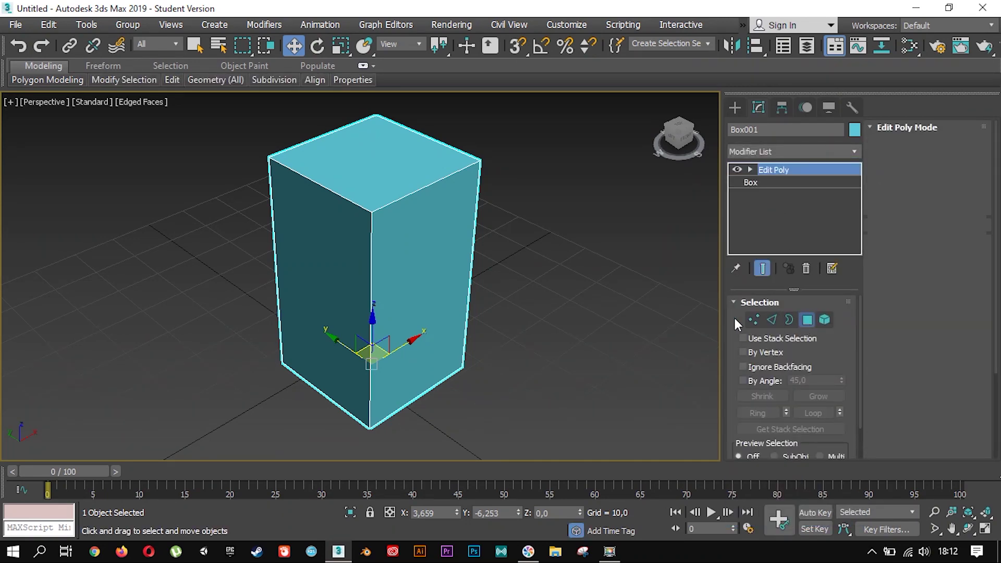
{"action": "left_click", "coordinate": [376, 183]}
{"action": "middle_click_drag", "start_coordinate": [415, 219], "coordinate": [404, 131], "text": "alt"}
{"action": "left_click", "coordinate": [376, 365], "text": "ctrl"}
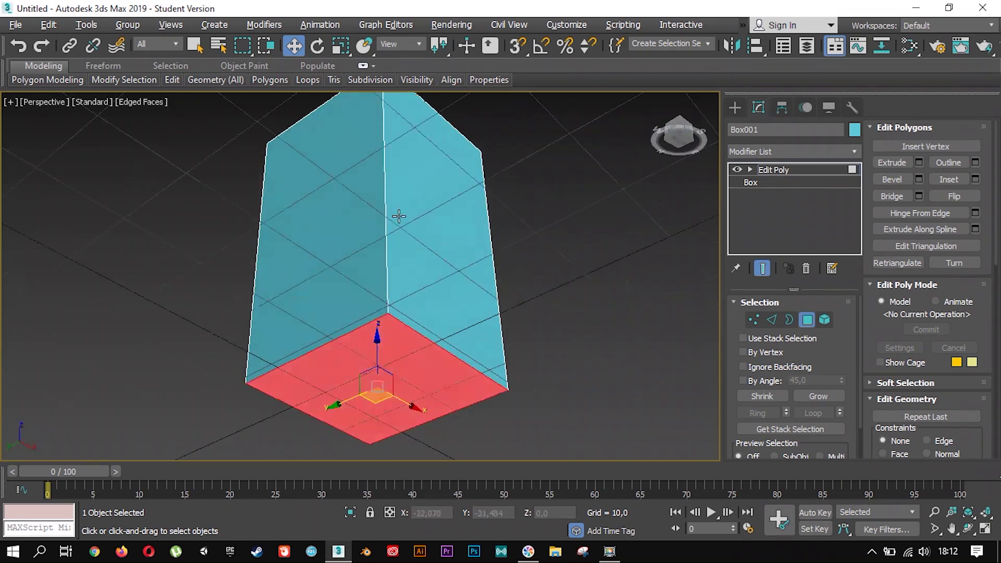
{"action": "middle_click_drag", "start_coordinate": [398, 217], "coordinate": [515, 305], "text": "alt"}
{"action": "left_click", "coordinate": [976, 180]}
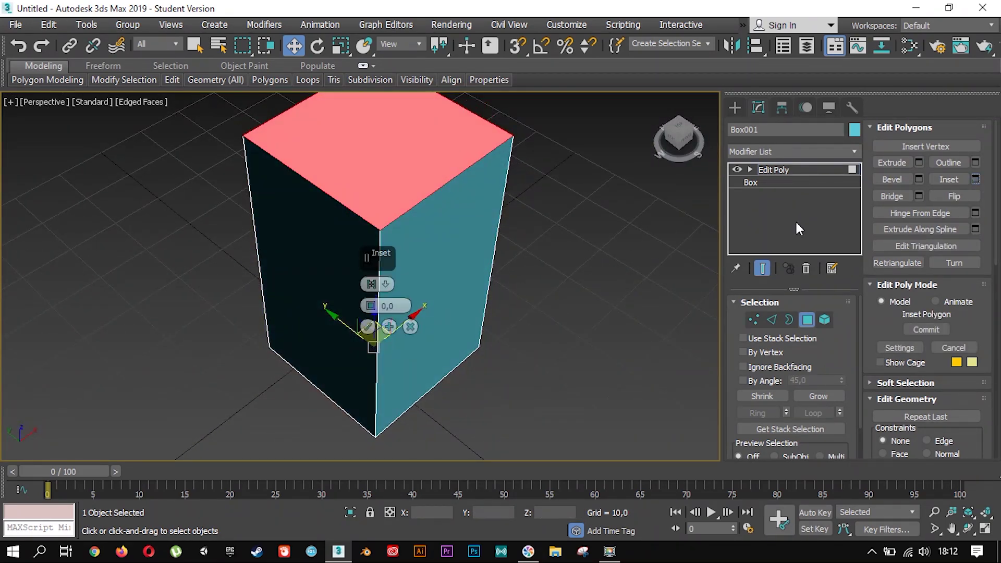
{"action": "left_click", "coordinate": [409, 305]}
{"action": "type", "text": "3,5"}
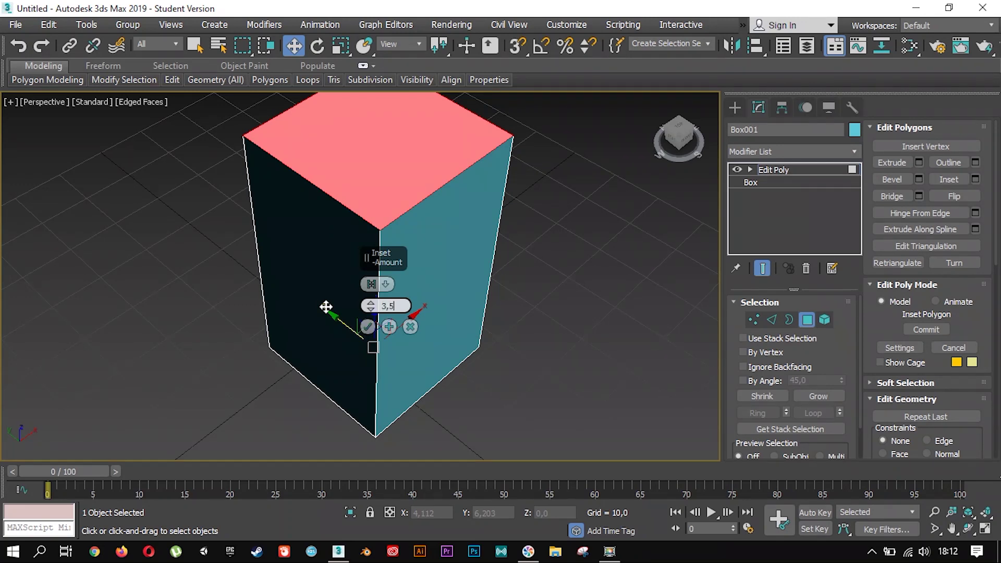
{"action": "key", "text": "Return"}
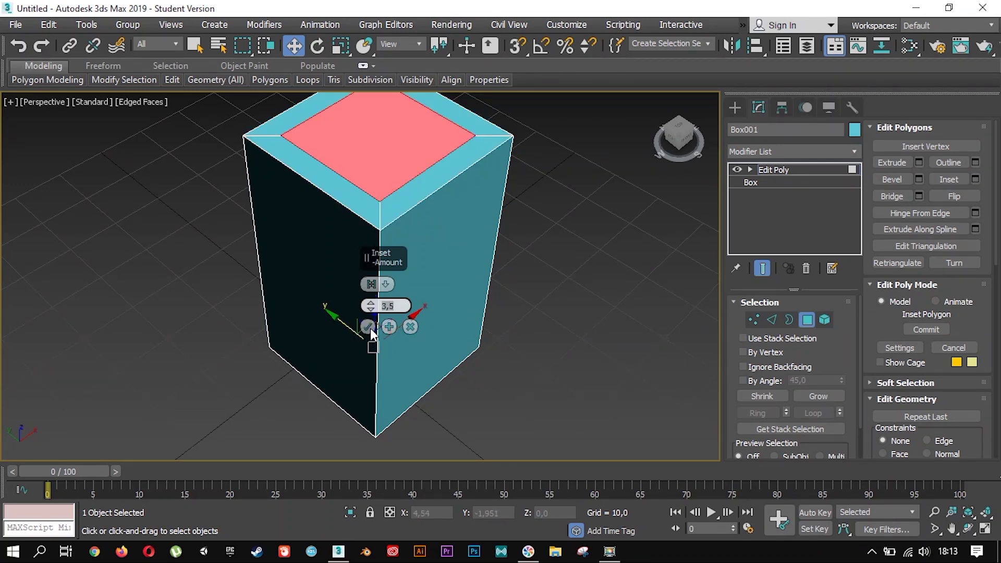
{"action": "left_click", "coordinate": [368, 327]}
- Select the bottom edge loop and chamfer it by 2,0
{"action": "key", "text": "2"}
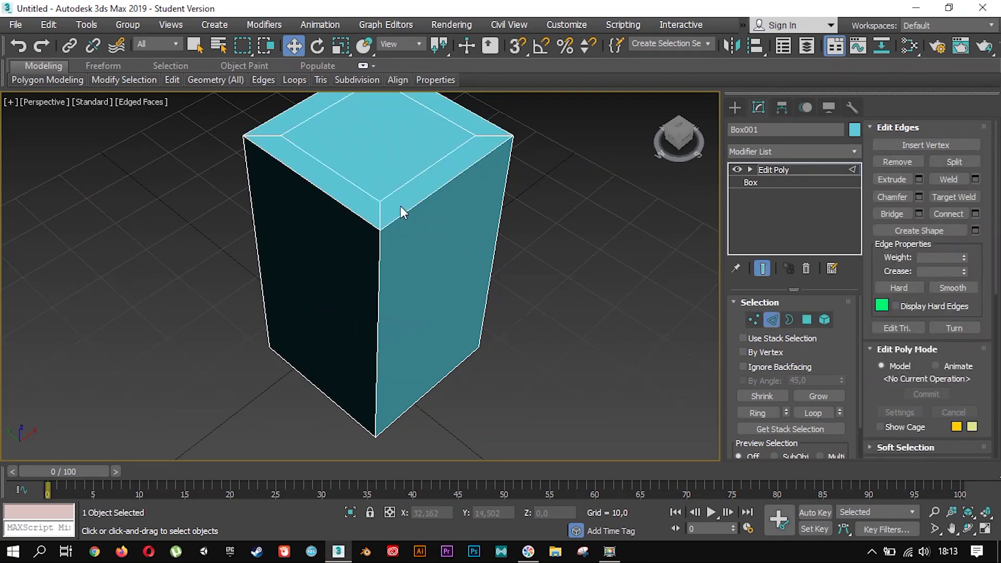
{"action": "left_click", "coordinate": [407, 215]}
{"action": "middle_click_drag", "start_coordinate": [574, 339], "coordinate": [442, 402], "text": "alt"}
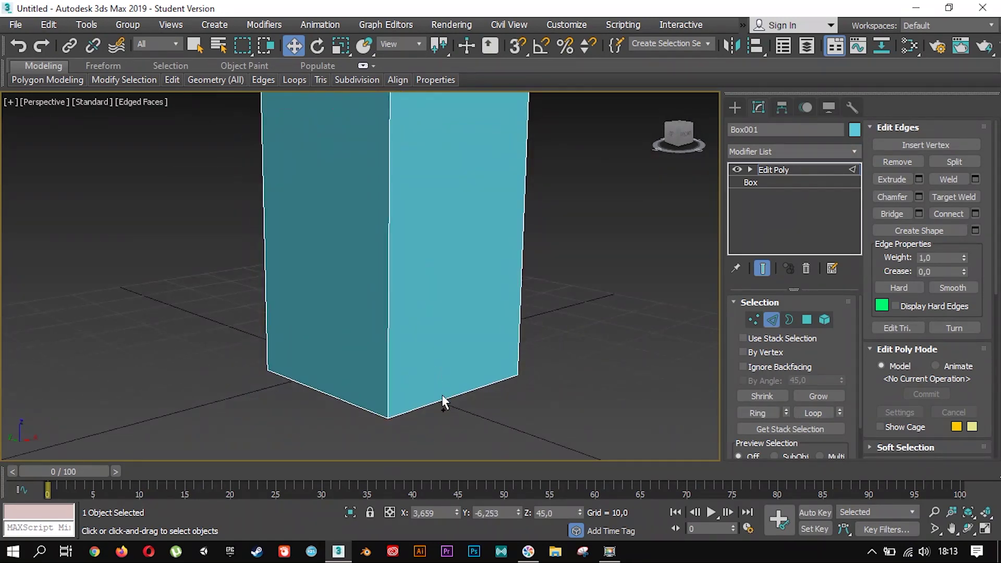
{"action": "left_click", "coordinate": [449, 399]}
{"action": "left_click", "coordinate": [807, 413]}
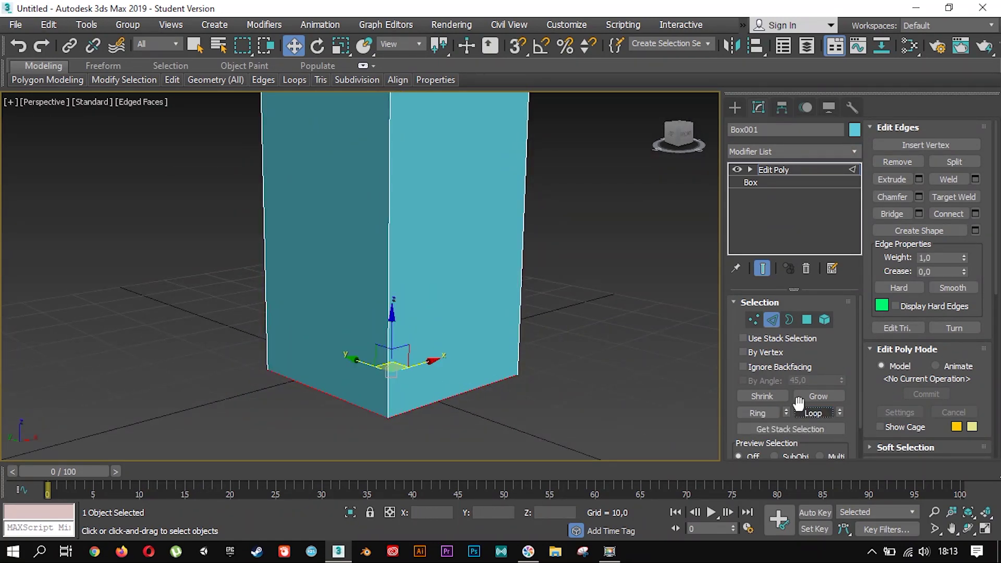
{"action": "left_click", "coordinate": [919, 198]}
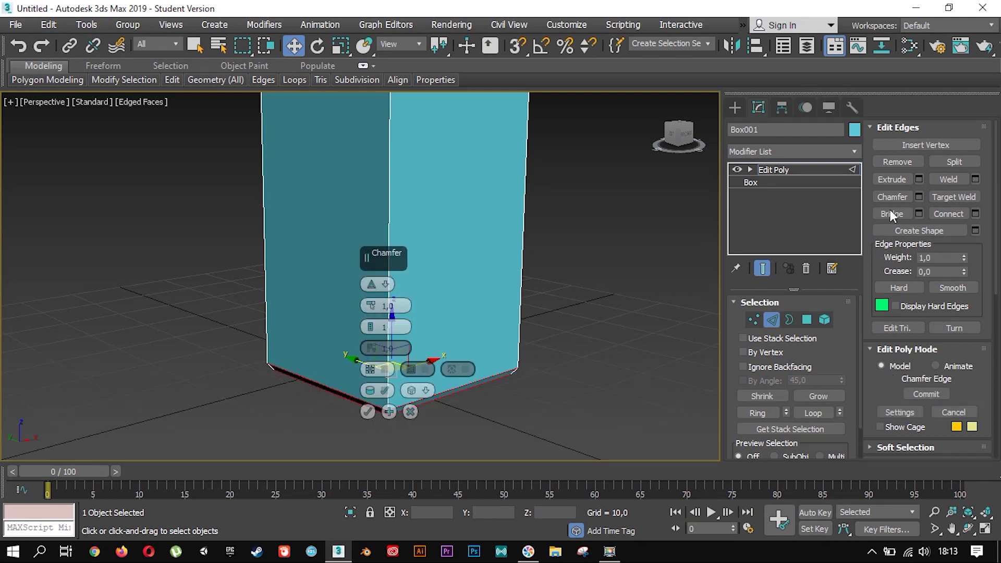
{"action": "type", "text": "2"}
{"action": "key", "text": "Return"}
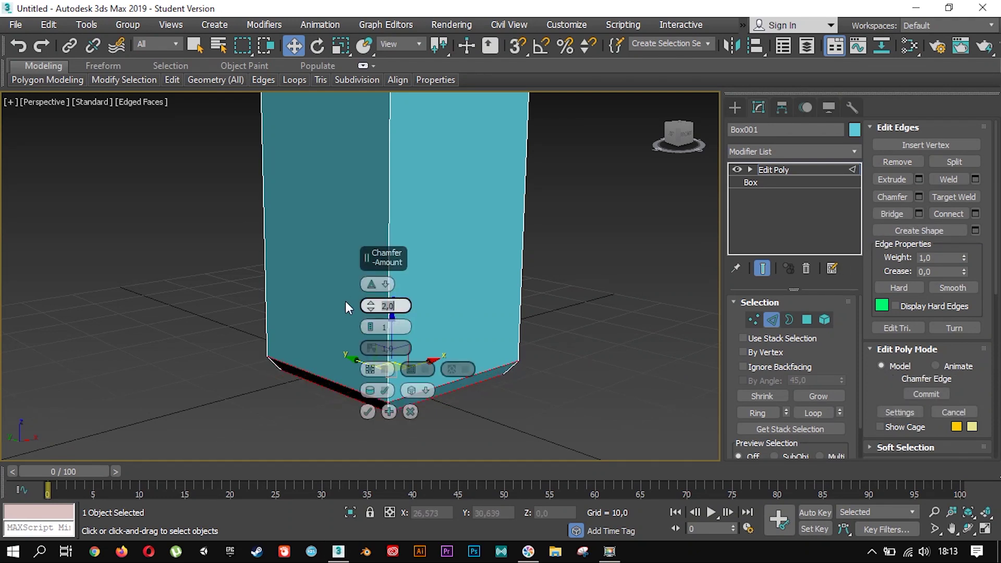
{"action": "left_click", "coordinate": [367, 412]}
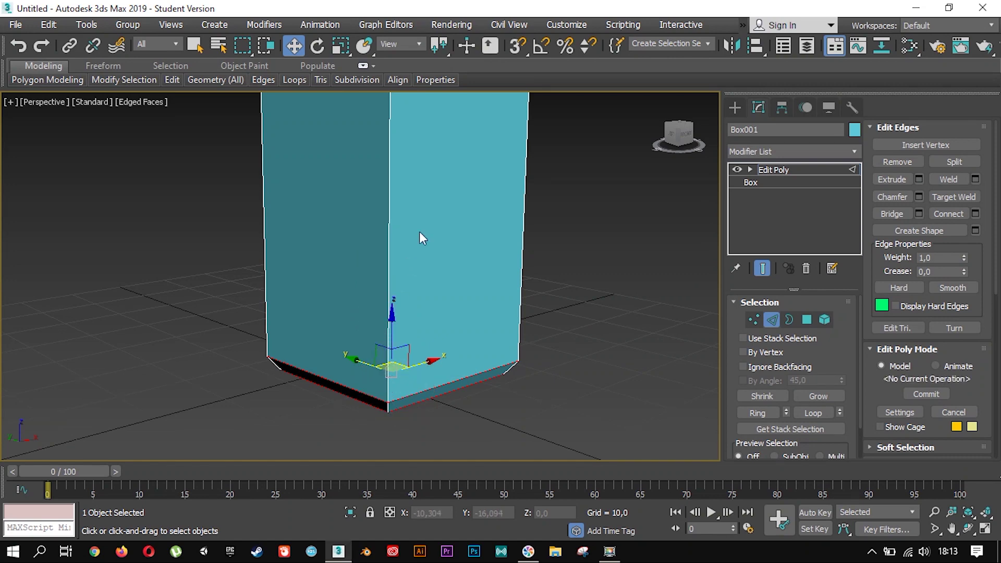
- Select the inset top face and raise it slightly
{"action": "middle_click_drag", "start_coordinate": [406, 260], "coordinate": [424, 353], "text": "alt"}
{"action": "left_click", "coordinate": [807, 320]}
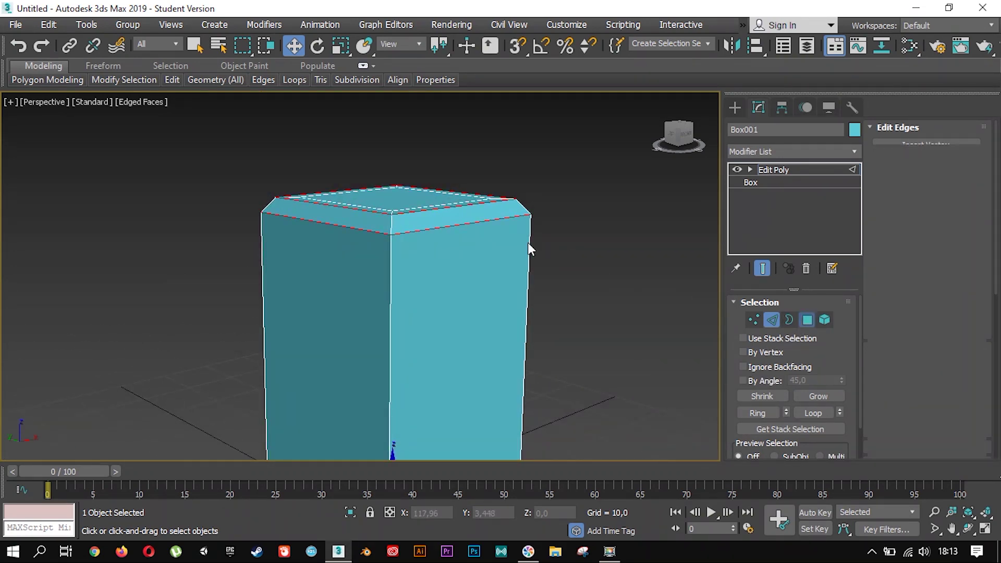
{"action": "middle_click_drag", "start_coordinate": [524, 280], "coordinate": [526, 327], "text": "alt"}
{"action": "left_click_drag", "start_coordinate": [399, 179], "coordinate": [400, 165]}
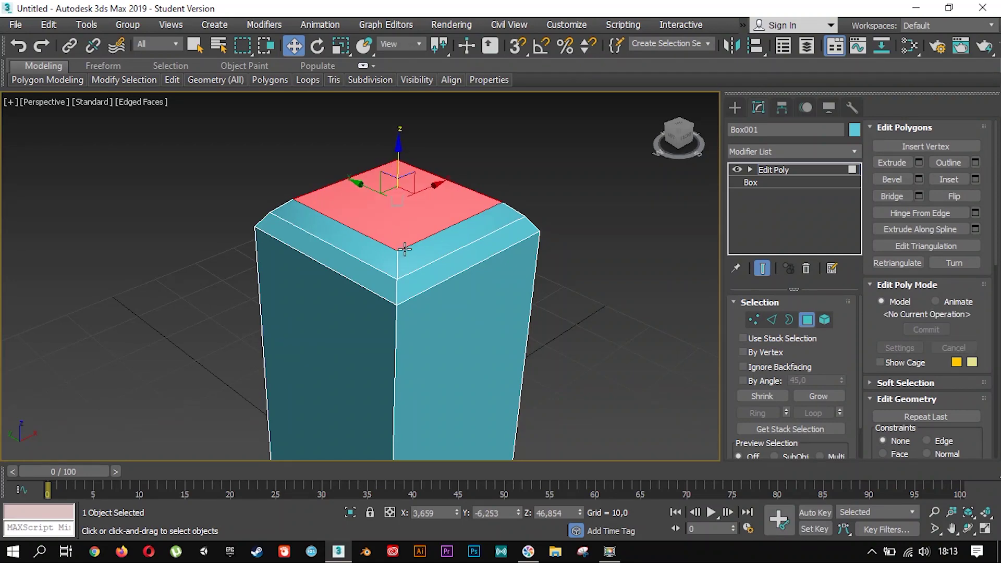
{"action": "middle_click_drag", "start_coordinate": [563, 282], "coordinate": [595, 302], "text": "alt"}
- Add a Smooth modifier to the chamfered box, then reselect it
{"action": "left_click", "coordinate": [806, 320]}
{"action": "left_click", "coordinate": [770, 151]}
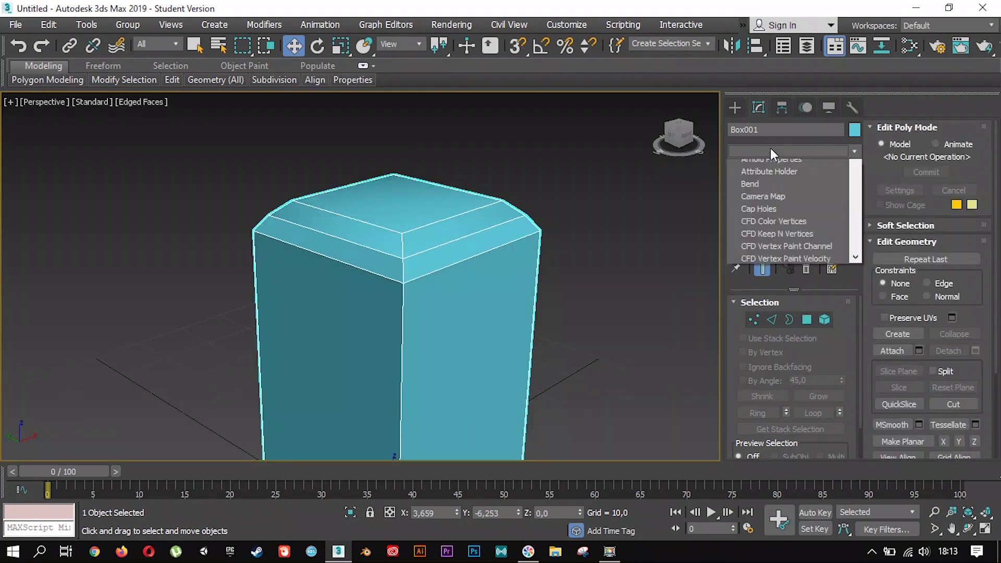
{"action": "scroll", "coordinate": [770, 148], "scroll_direction": "up", "scroll_amount": 5}
{"action": "scroll", "coordinate": [770, 148], "scroll_direction": "down", "scroll_amount": 4}
{"action": "scroll", "coordinate": [771, 148], "scroll_direction": "down", "scroll_amount": 15}
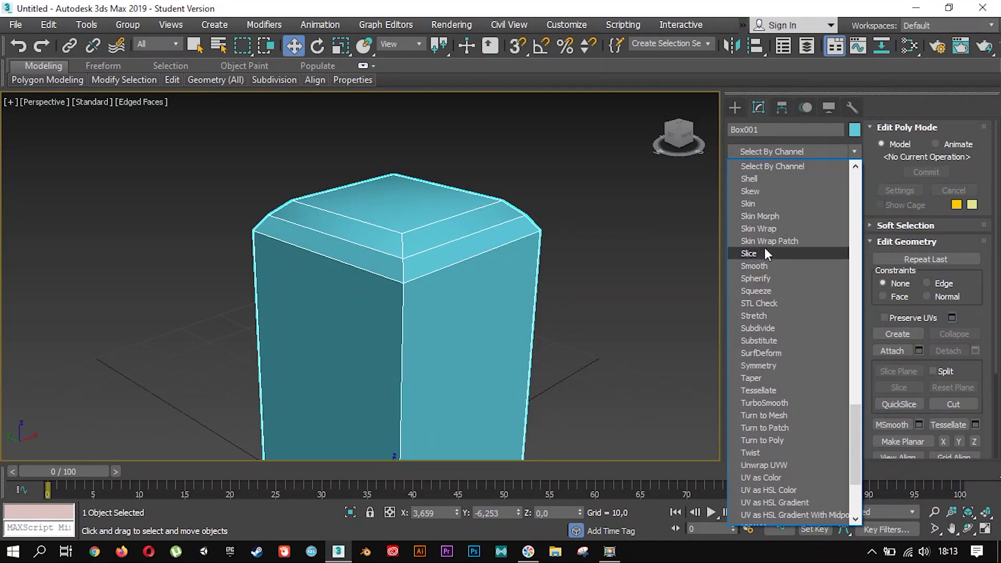
{"action": "left_click", "coordinate": [765, 261]}
{"action": "left_click", "coordinate": [652, 297]}
{"action": "scroll", "coordinate": [449, 212], "scroll_direction": "down", "scroll_amount": 3}
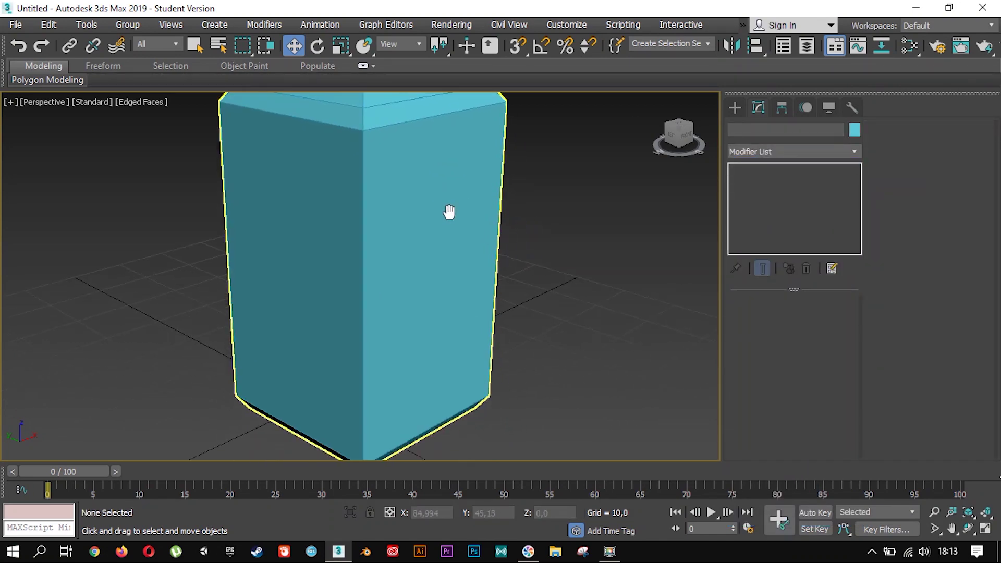
{"action": "scroll", "coordinate": [407, 239], "scroll_direction": "down", "scroll_amount": 2}
{"action": "left_click", "coordinate": [399, 269]}
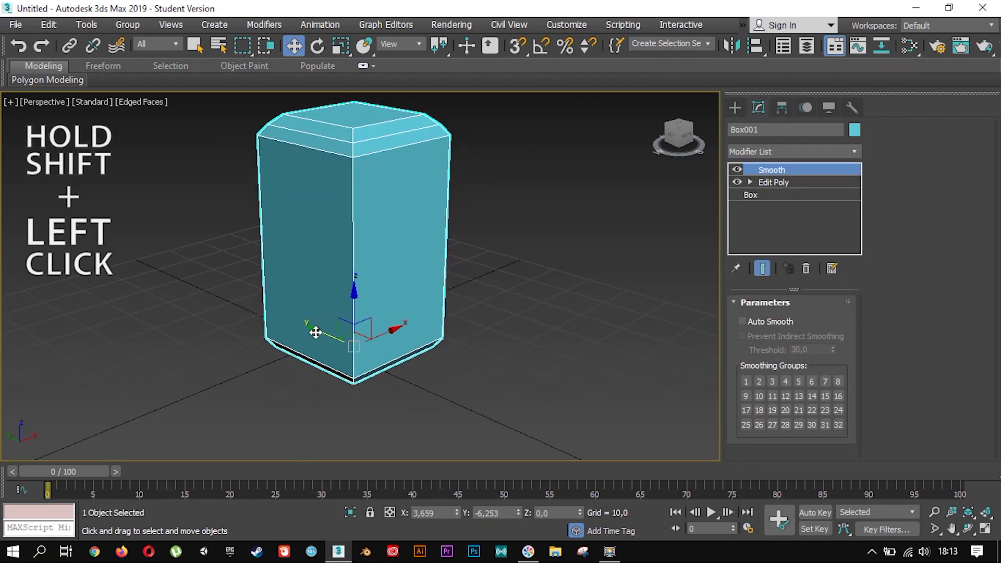
- Copy the box as Box002 and resize it to 22 × 22 × 42
{"action": "left_click_drag", "start_coordinate": [315, 330], "coordinate": [482, 388], "text": "shift"}
{"action": "left_click", "coordinate": [509, 342]}
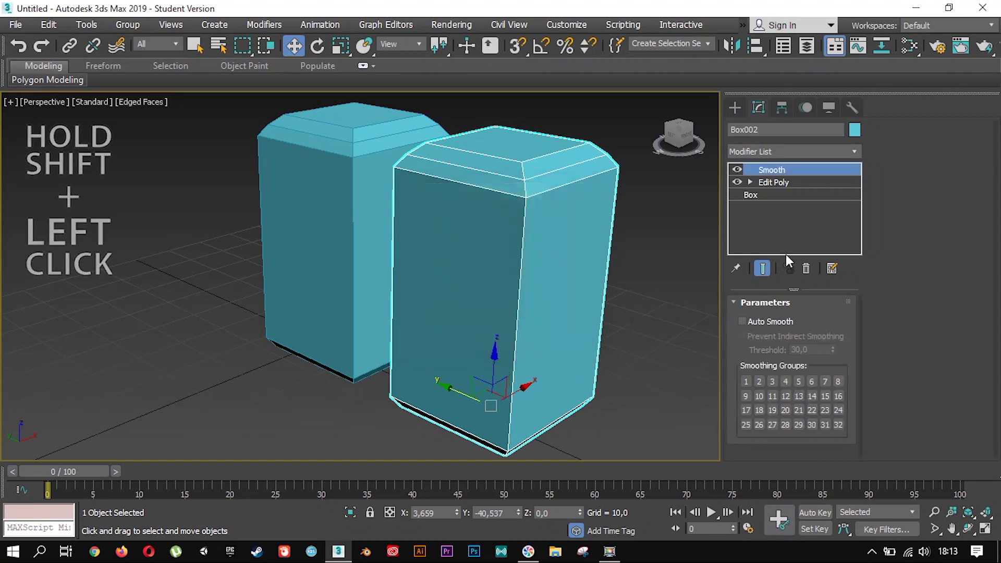
{"action": "left_click", "coordinate": [775, 193]}
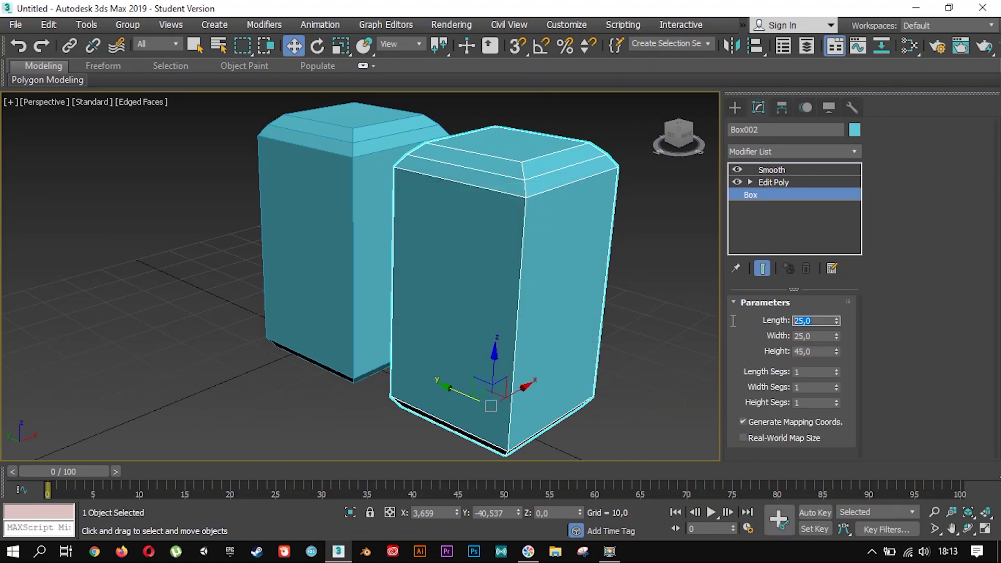
{"action": "type", "text": "2"}
{"action": "key", "text": "Tab"}
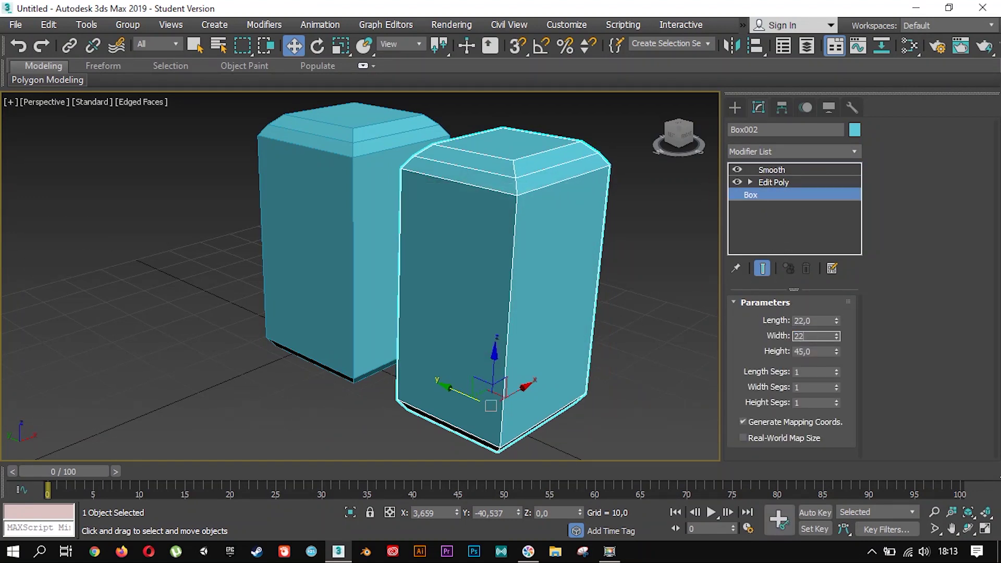
{"action": "key", "text": "Tab"}
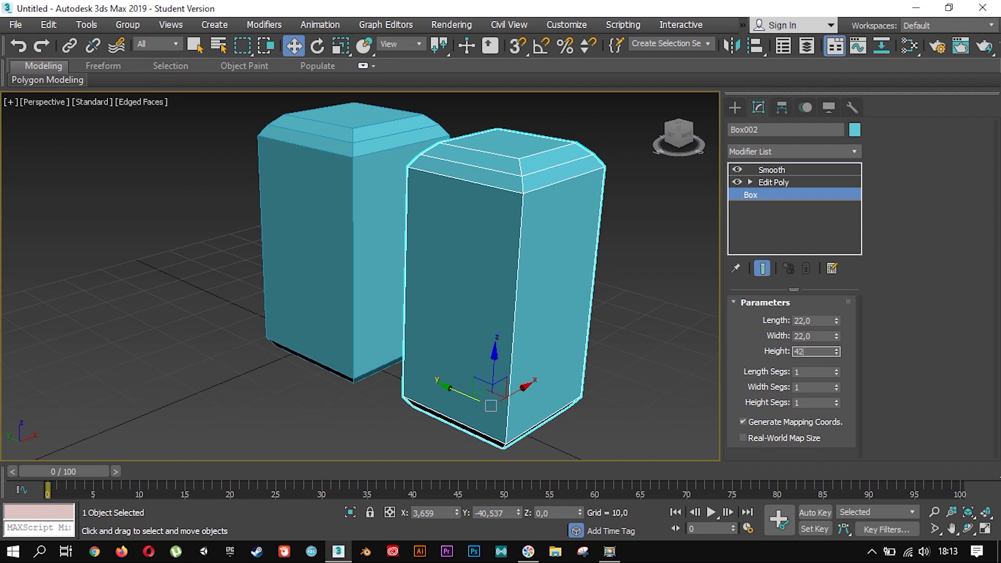
{"action": "type", "text": "2"}
{"action": "key", "text": "Return"}
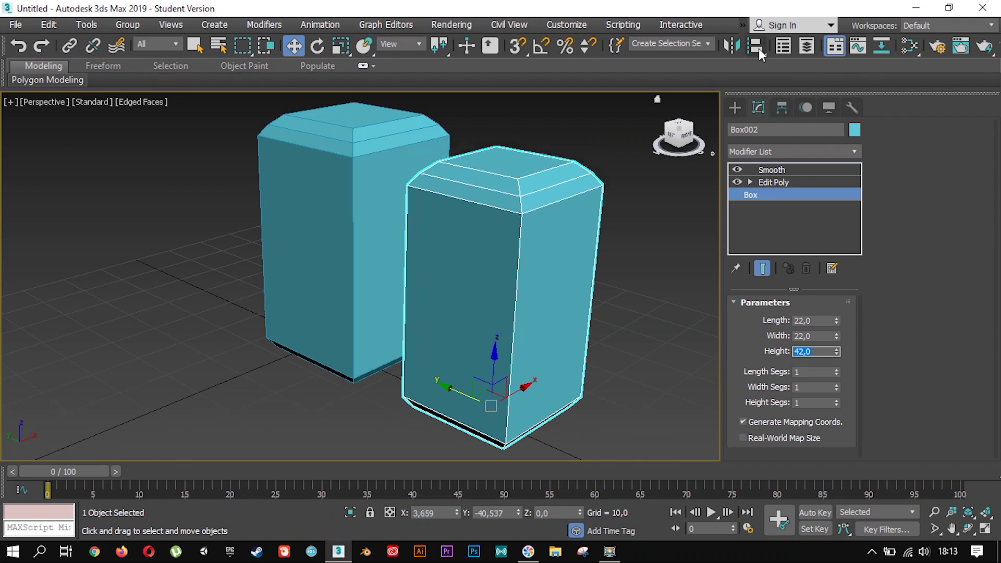
- Align Box002 centre-to-centre with Box001
{"action": "left_click", "coordinate": [756, 47]}
{"action": "left_click", "coordinate": [387, 204]}
{"action": "left_click", "coordinate": [469, 235]}
{"action": "left_click", "coordinate": [534, 234]}
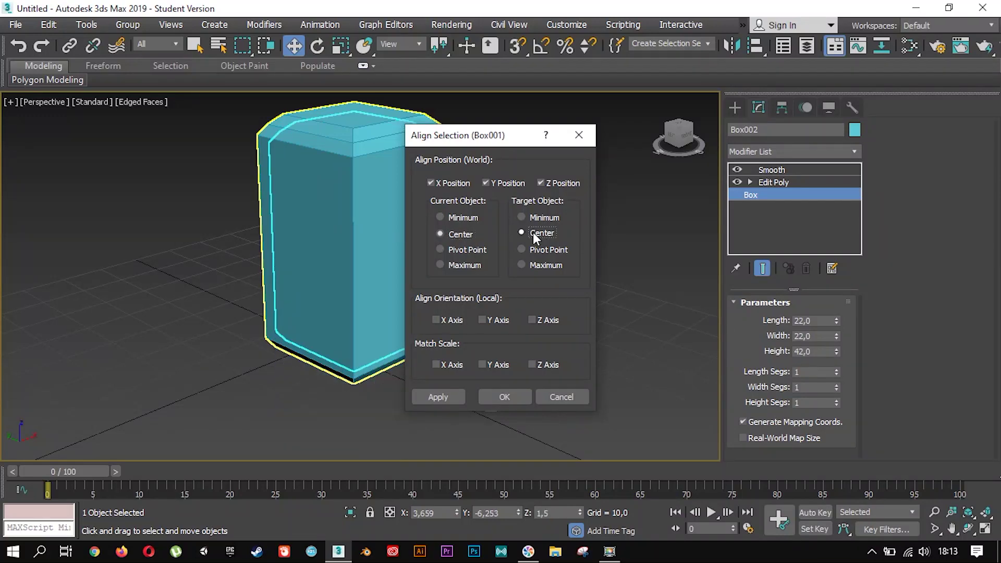
{"action": "left_click", "coordinate": [504, 397]}
- In wireframe view, start a Boolean compound object on the outer box Box001
{"action": "key", "text": "F3"}
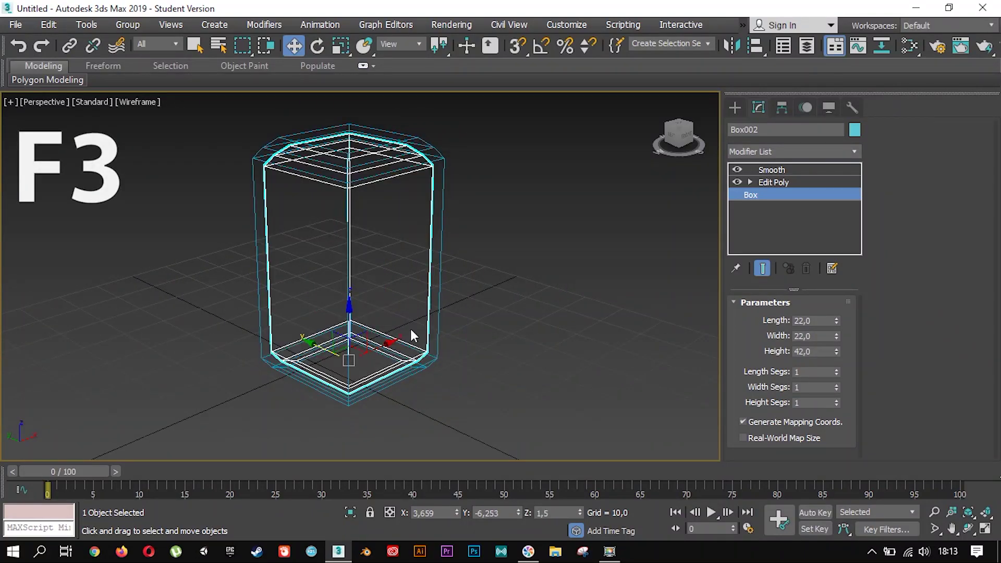
{"action": "scroll", "coordinate": [414, 340], "scroll_direction": "up", "scroll_amount": 2}
{"action": "scroll", "coordinate": [410, 324], "scroll_direction": "up", "scroll_amount": 2}
{"action": "left_click", "coordinate": [475, 230]}
{"action": "left_click", "coordinate": [735, 108]}
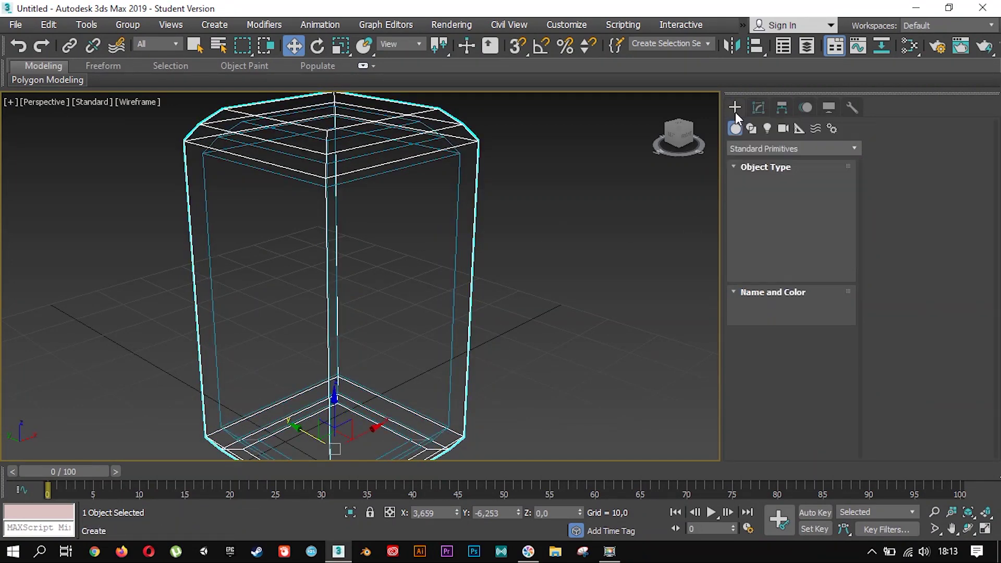
{"action": "left_click", "coordinate": [754, 148]}
{"action": "left_click", "coordinate": [777, 189]}
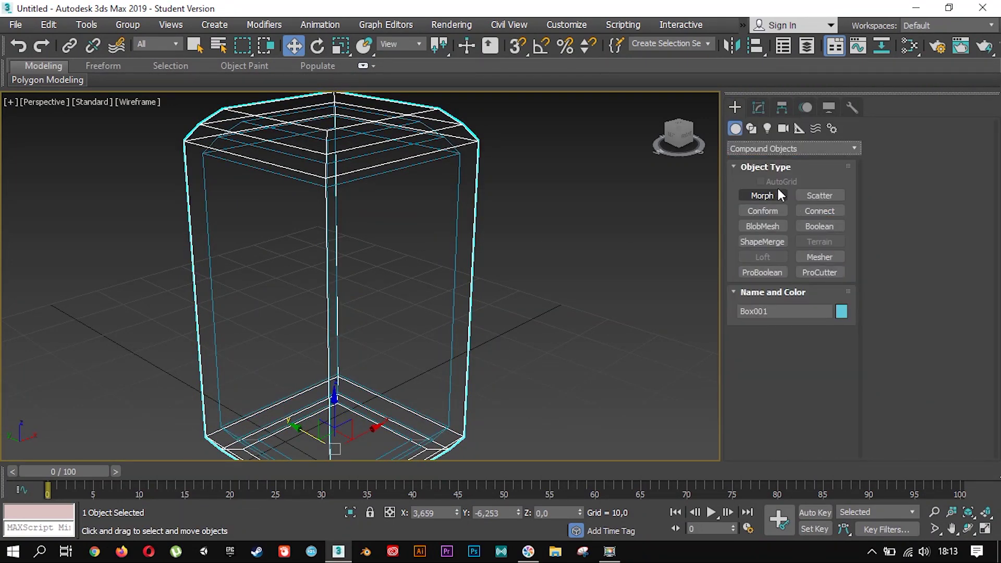
{"action": "left_click", "coordinate": [828, 226]}
- Subtract Box002 from Box001 and return to shaded view
{"action": "left_click", "coordinate": [928, 146]}
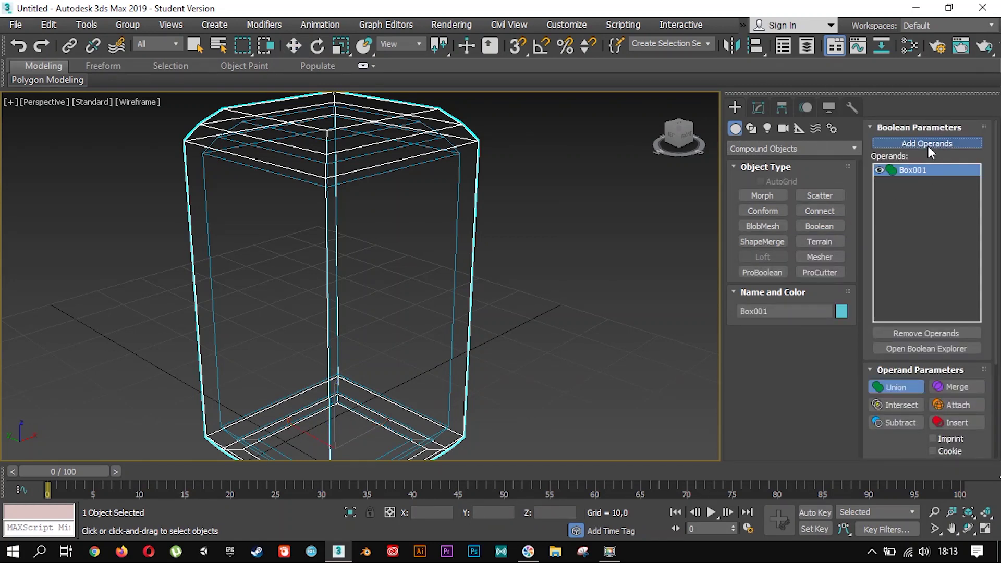
{"action": "left_click", "coordinate": [207, 235]}
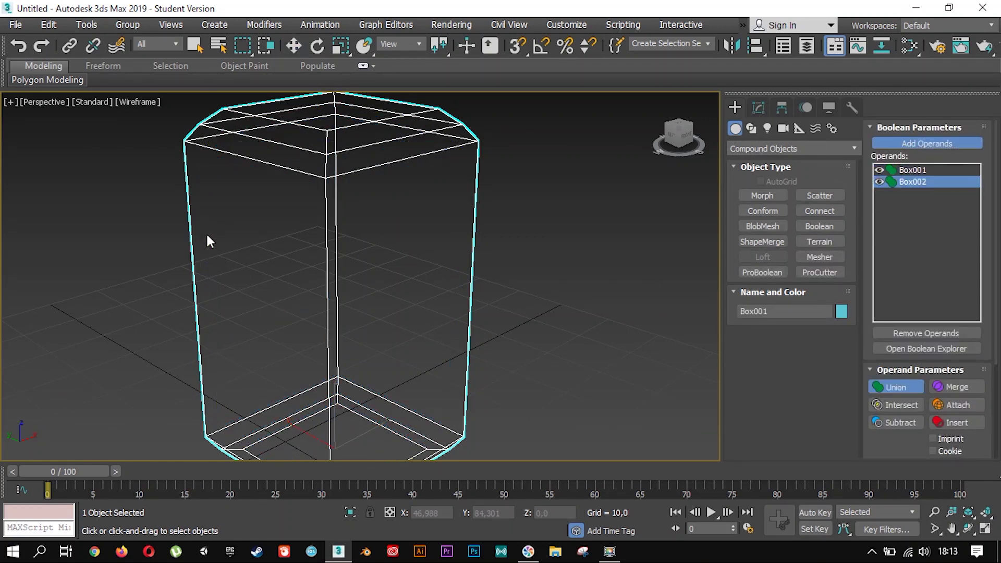
{"action": "left_click", "coordinate": [890, 425]}
{"action": "key", "text": "w"}
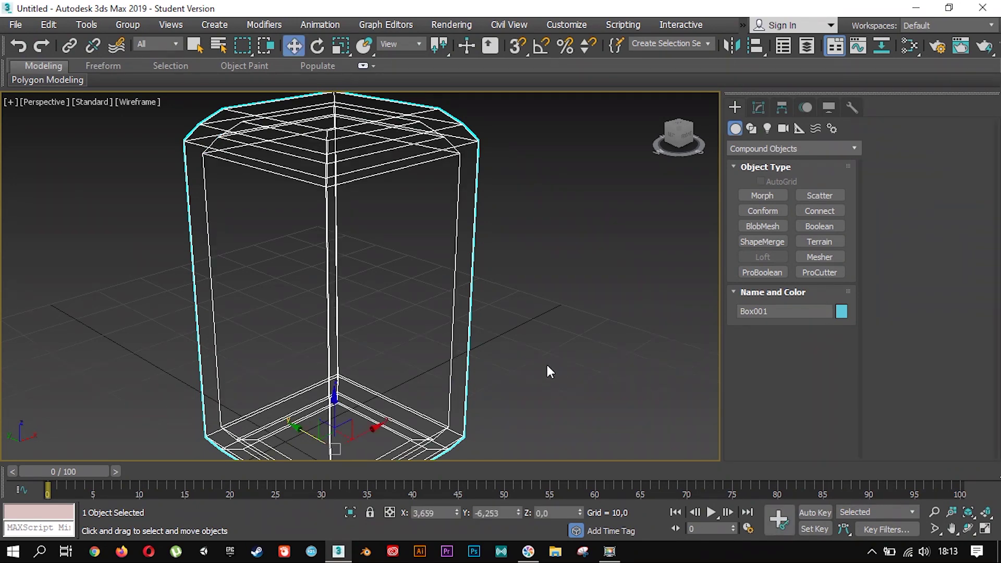
{"action": "left_click", "coordinate": [546, 365]}
{"action": "key", "text": "F3"}
{"action": "scroll", "coordinate": [478, 329], "scroll_direction": "down", "scroll_amount": 3}
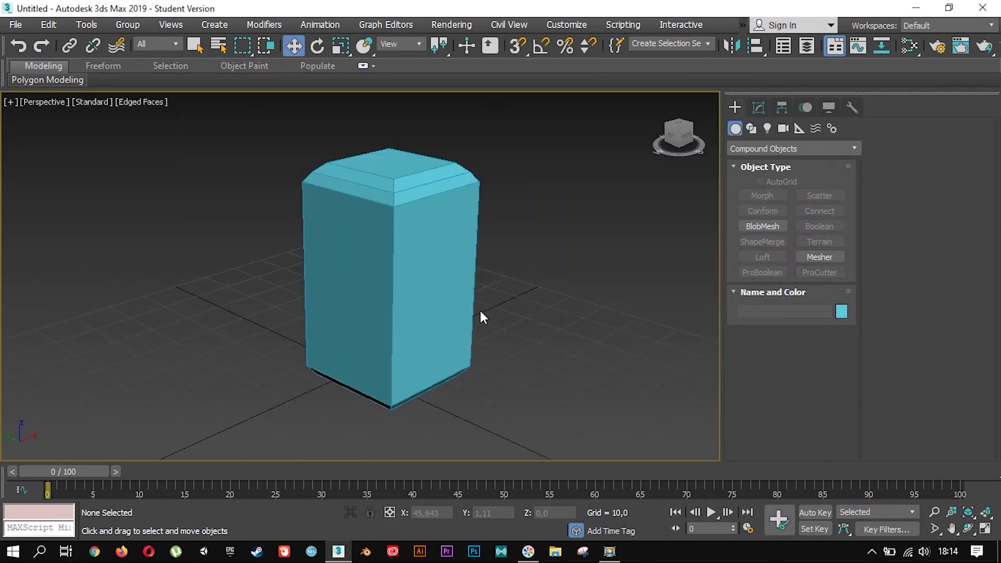
- Create a 15 × 10 × 5 pink box on the tower's side face using AutoGrid
{"action": "left_click", "coordinate": [436, 290]}
{"action": "left_click", "coordinate": [758, 150]}
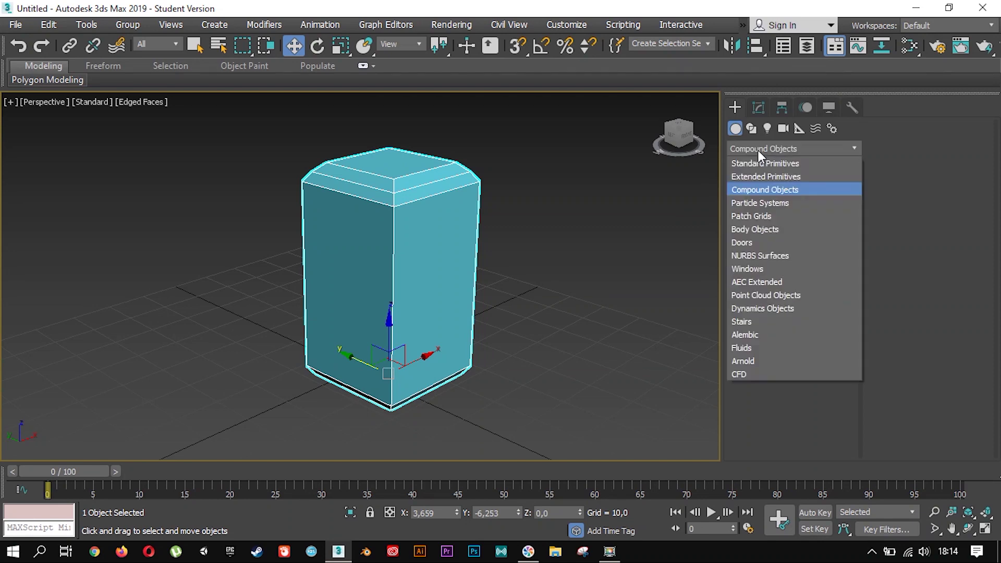
{"action": "left_click", "coordinate": [774, 194]}
{"action": "middle_click_drag", "start_coordinate": [658, 221], "coordinate": [391, 270], "text": "alt"}
{"action": "scroll", "coordinate": [391, 270], "scroll_direction": "up", "scroll_amount": 3}
{"action": "left_click", "coordinate": [760, 182]}
{"action": "middle_click_drag", "start_coordinate": [538, 272], "coordinate": [476, 264], "text": "alt"}
{"action": "left_click_drag", "start_coordinate": [365, 239], "coordinate": [440, 356]}
{"action": "left_click", "coordinate": [445, 358]}
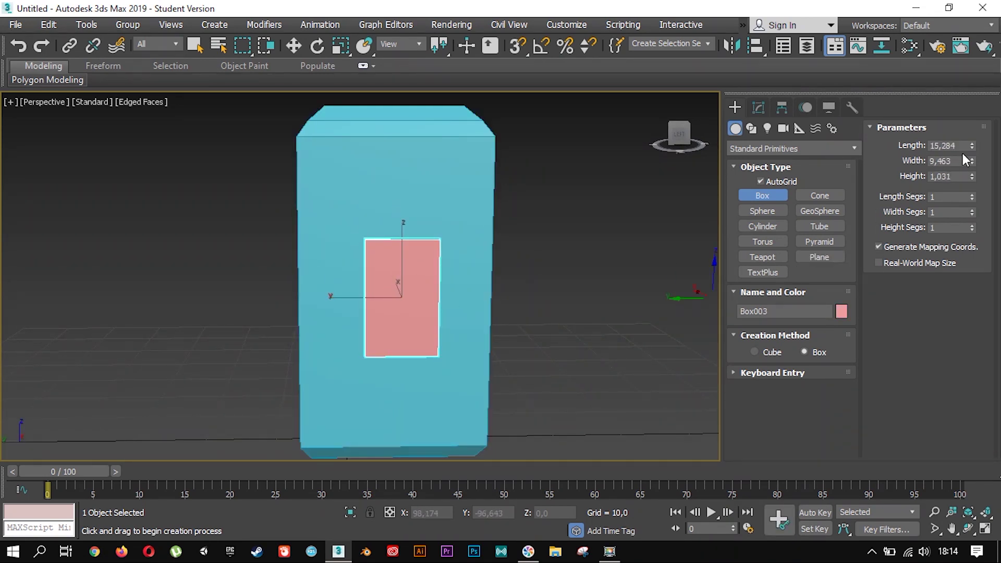
{"action": "type", "text": "15"}
{"action": "key", "text": "Tab"}
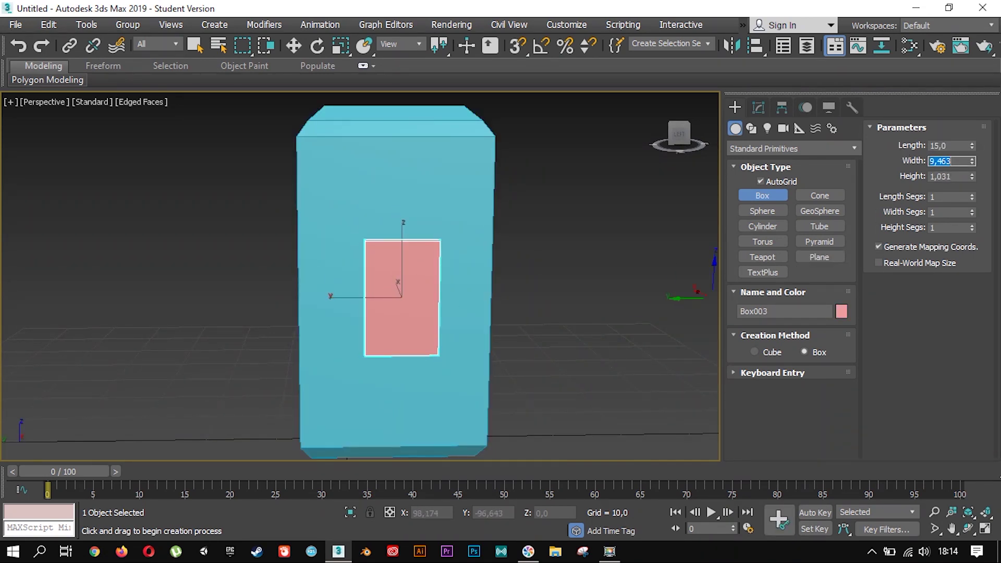
{"action": "key", "text": "Tab"}
{"action": "key", "text": "Return"}
{"action": "key", "text": "w"}
- Centre-align the pink box to the tower and push it out through the wall
{"action": "middle_click_drag", "start_coordinate": [521, 234], "coordinate": [619, 234], "text": "alt"}
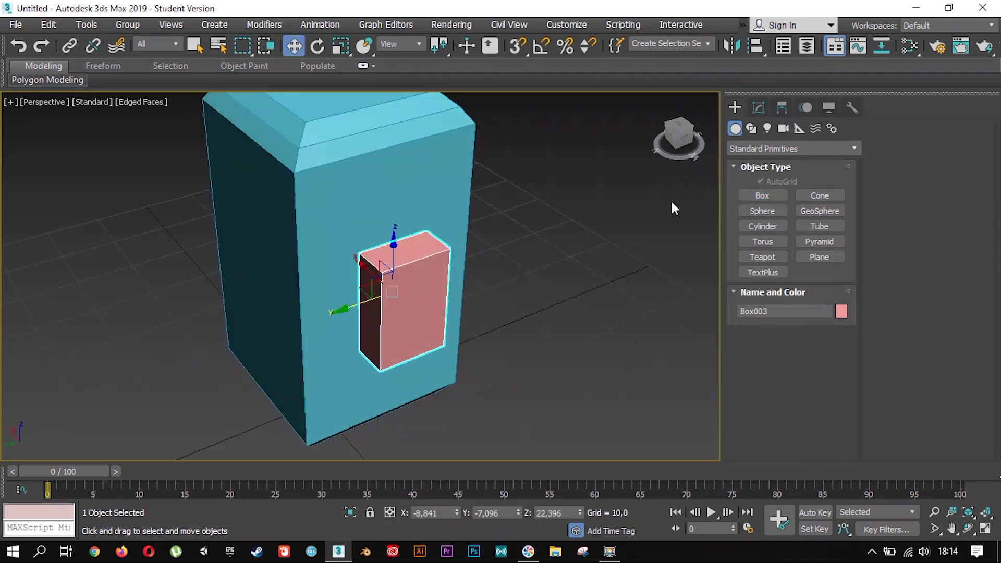
{"action": "left_click", "coordinate": [758, 49]}
{"action": "left_click", "coordinate": [349, 202]}
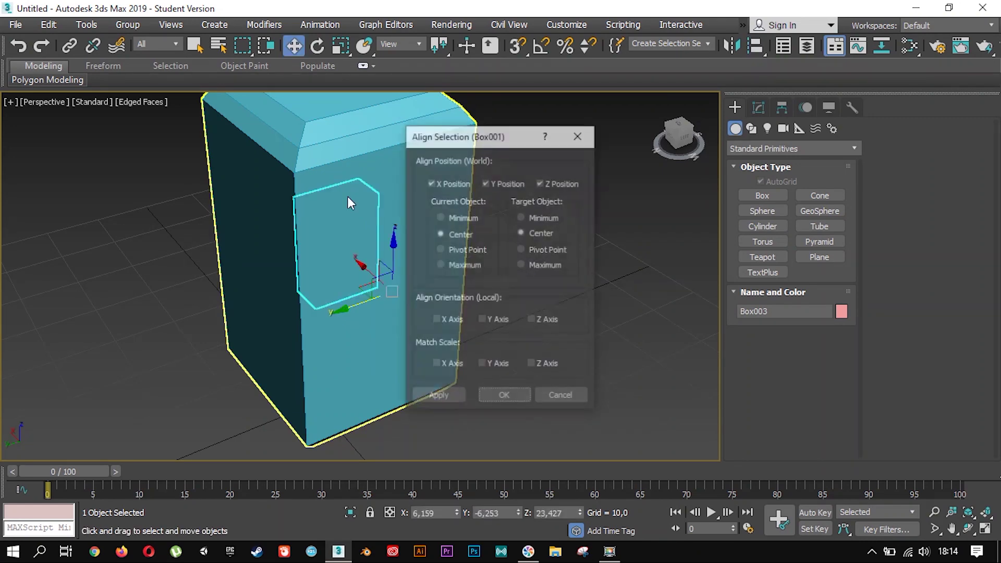
{"action": "left_click", "coordinate": [502, 400]}
{"action": "left_click_drag", "start_coordinate": [329, 237], "coordinate": [345, 264]}
- Copy the pink box out through the opposite wall and select both boxes
{"action": "middle_click_drag", "start_coordinate": [341, 286], "coordinate": [375, 287], "text": "alt"}
{"action": "left_click_drag", "start_coordinate": [376, 287], "coordinate": [199, 315], "text": "shift"}
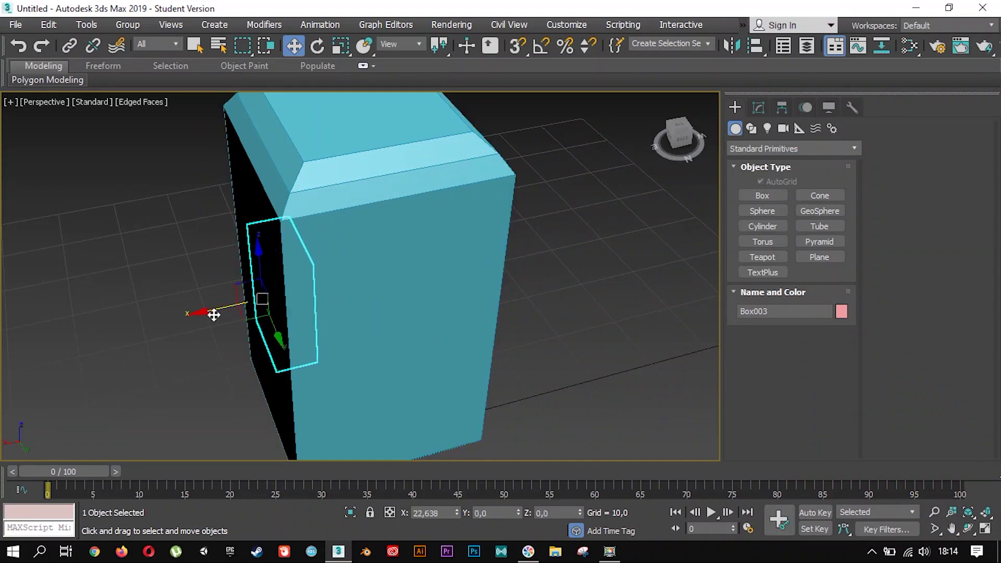
{"action": "left_click", "coordinate": [487, 342]}
{"action": "middle_click_drag", "start_coordinate": [526, 330], "coordinate": [358, 302], "text": "alt"}
{"action": "left_click", "coordinate": [477, 318], "text": "ctrl"}
- Rotate both pink boxes about the vertical axis with angle snap, then delete the extra one
{"action": "key", "text": "e"}
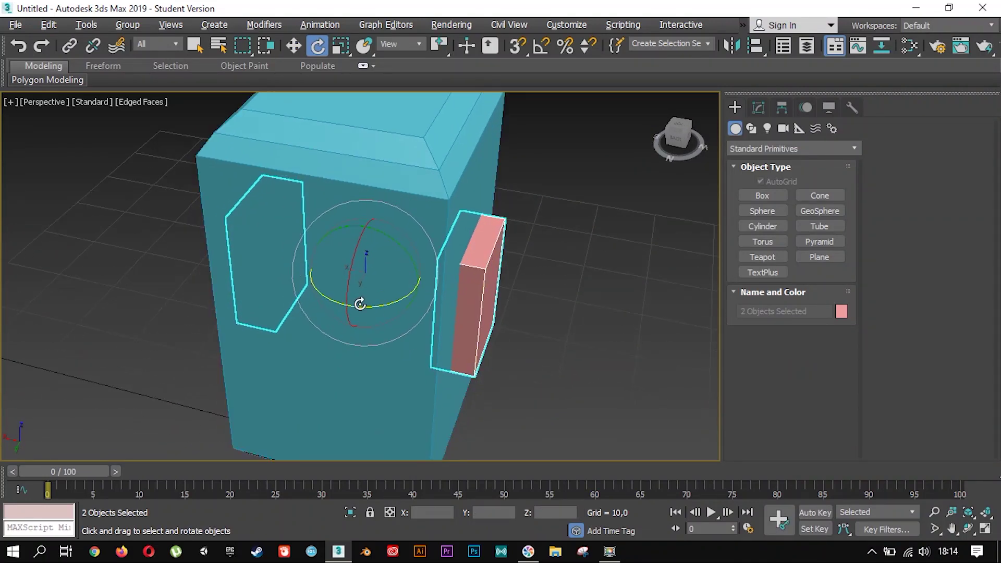
{"action": "key", "text": "a"}
{"action": "left_click_drag", "start_coordinate": [384, 302], "coordinate": [447, 290]}
{"action": "left_click", "coordinate": [489, 338]}
{"action": "key", "text": "w"}
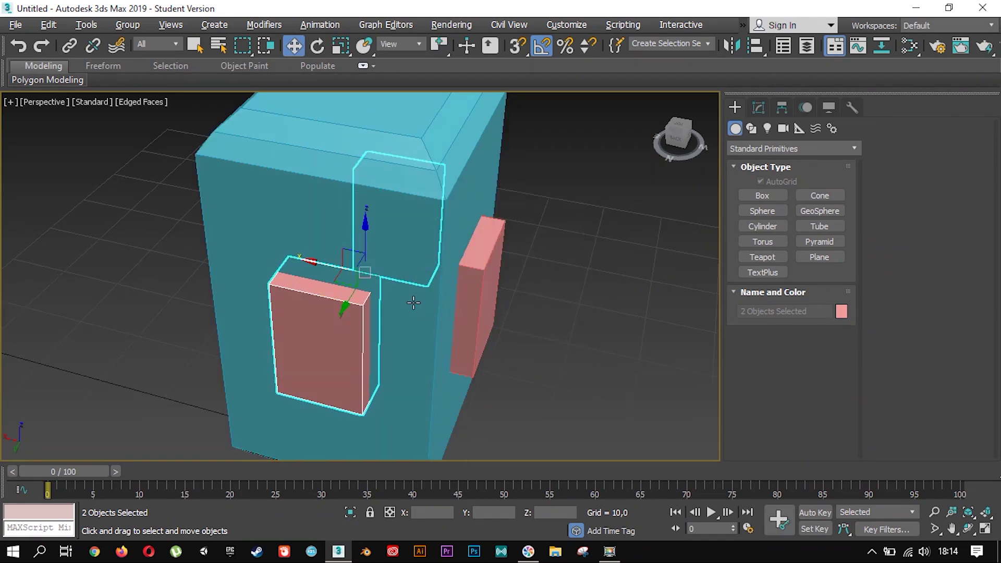
{"action": "middle_click_drag", "start_coordinate": [490, 338], "coordinate": [413, 284], "text": "alt"}
{"action": "left_click", "coordinate": [489, 280]}
{"action": "key", "text": "Delete"}
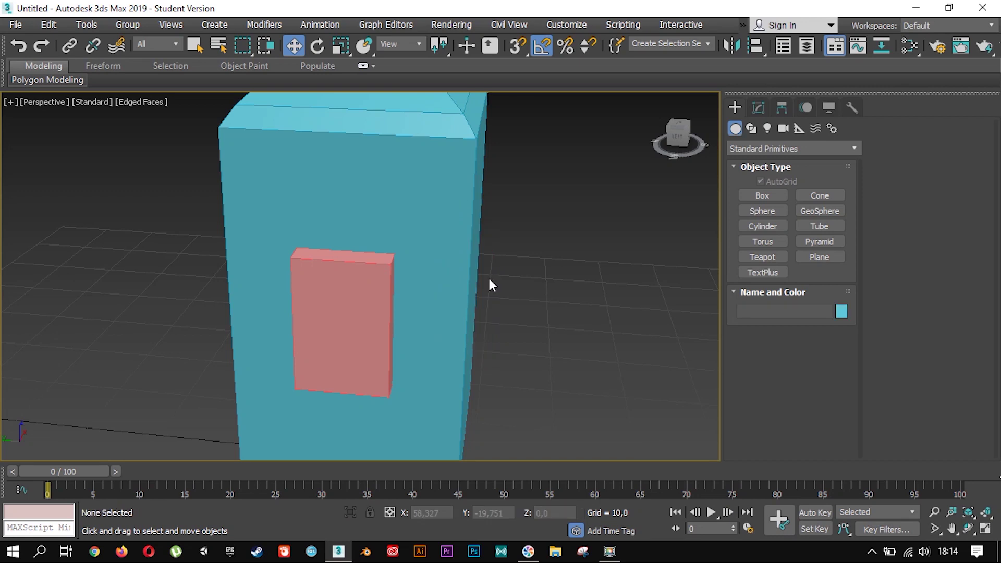
- Place a copy of the right pink box beside it
{"action": "mouse_move", "coordinate": [349, 293]}
{"action": "middle_mouse_down", "text": "alt"}
{"action": "mouse_move", "coordinate": [400, 299]}
{"action": "mouse_move", "coordinate": [306, 281]}
{"action": "mouse_move", "coordinate": [369, 239]}
{"action": "middle_mouse_up", "text": "alt"}
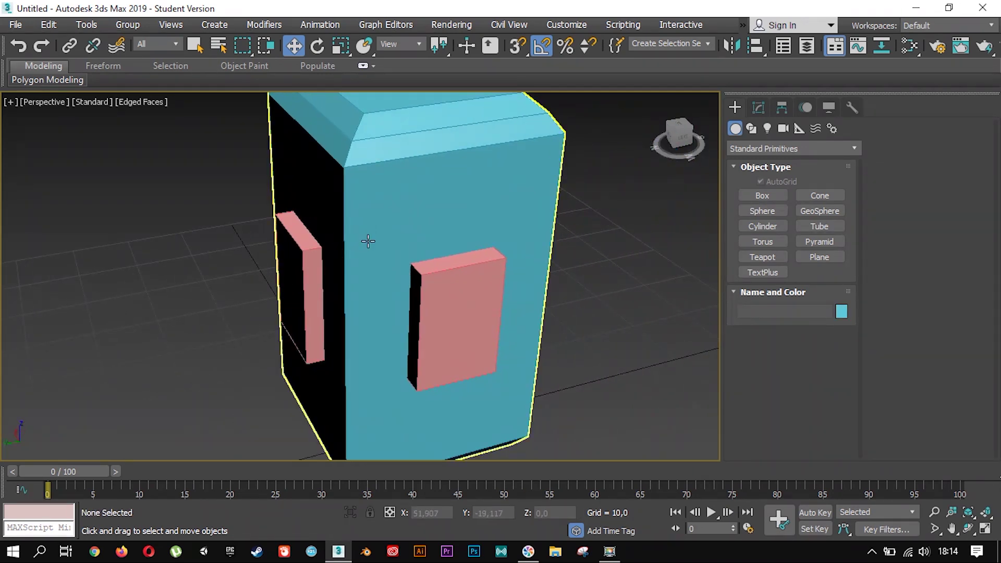
{"action": "left_click", "coordinate": [435, 311]}
{"action": "middle_click_drag", "start_coordinate": [436, 311], "coordinate": [409, 273], "text": "alt"}
{"action": "left_click_drag", "start_coordinate": [409, 273], "coordinate": [462, 338], "text": "shift"}
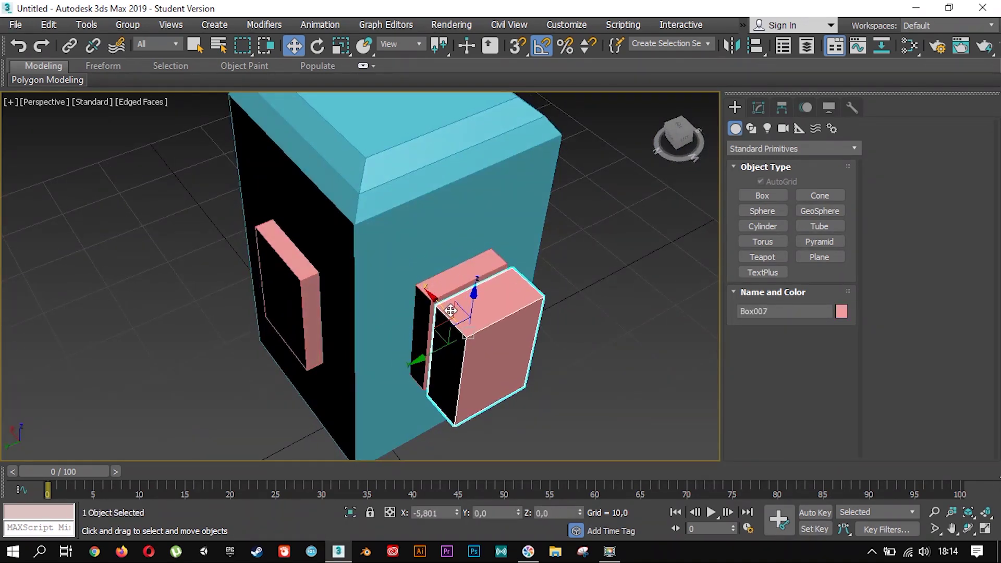
{"action": "key", "text": "Return"}
- Make two more copies of the left pink panel, pushing one out to the left
{"action": "left_click", "coordinate": [276, 287]}
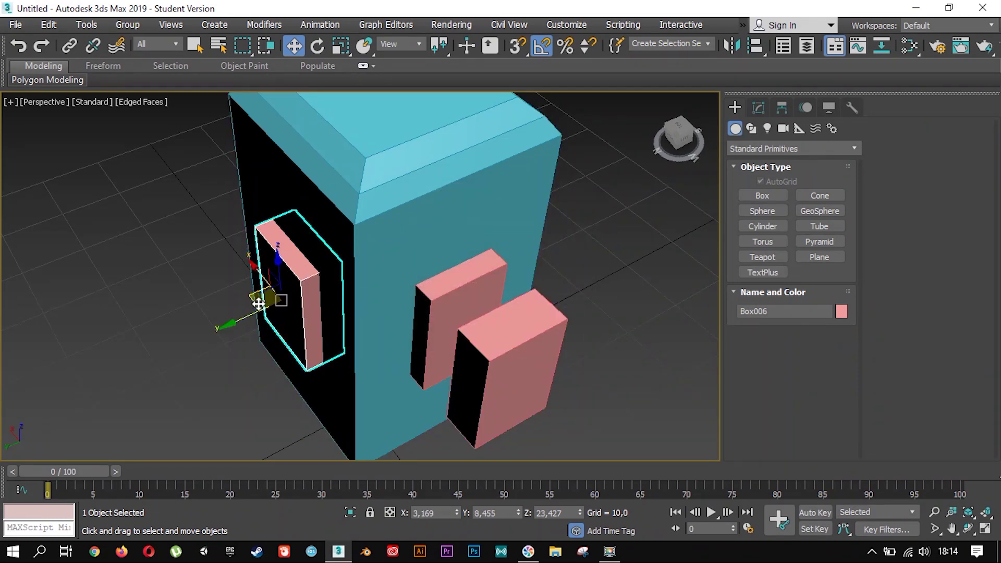
{"action": "left_click_drag", "start_coordinate": [241, 318], "coordinate": [271, 344], "text": "shift"}
{"action": "left_click", "coordinate": [488, 338]}
{"action": "mouse_move", "coordinate": [342, 230]}
{"action": "middle_mouse_down", "text": "alt"}
{"action": "mouse_move", "coordinate": [130, 209]}
{"action": "mouse_move", "coordinate": [207, 229]}
{"action": "middle_mouse_up", "text": "alt"}
{"action": "left_click", "coordinate": [205, 231]}
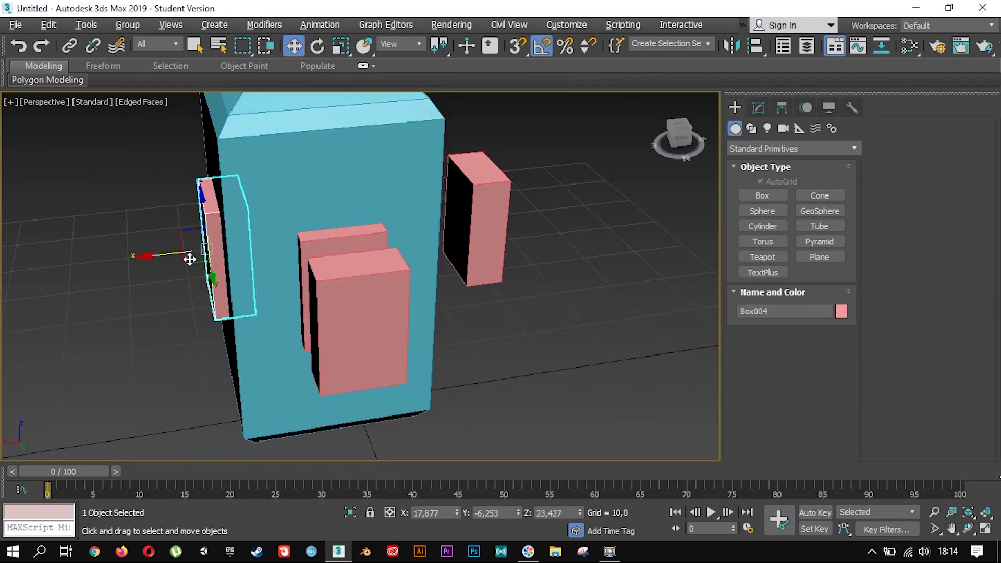
{"action": "left_click_drag", "start_coordinate": [203, 232], "coordinate": [72, 259], "text": "shift"}
{"action": "left_click", "coordinate": [479, 340]}
{"action": "mouse_move", "coordinate": [480, 340]}
{"action": "middle_mouse_down", "text": "alt"}
{"action": "mouse_move", "coordinate": [419, 304]}
{"action": "mouse_move", "coordinate": [242, 239]}
{"action": "middle_mouse_up", "text": "alt"}
{"action": "left_click", "coordinate": [245, 241]}
{"action": "scroll", "coordinate": [496, 212], "scroll_direction": "up", "scroll_amount": 2}
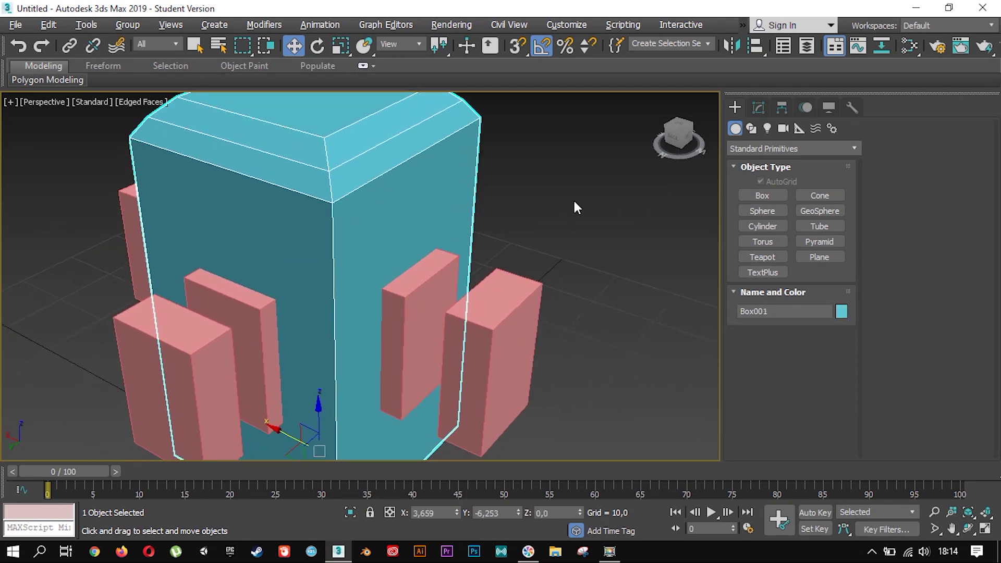
- Boolean-subtract Box003, Box006 and Box004 from Box001 to cut window openings in the booth
{"action": "left_click", "coordinate": [749, 149]}
{"action": "left_click", "coordinate": [777, 190]}
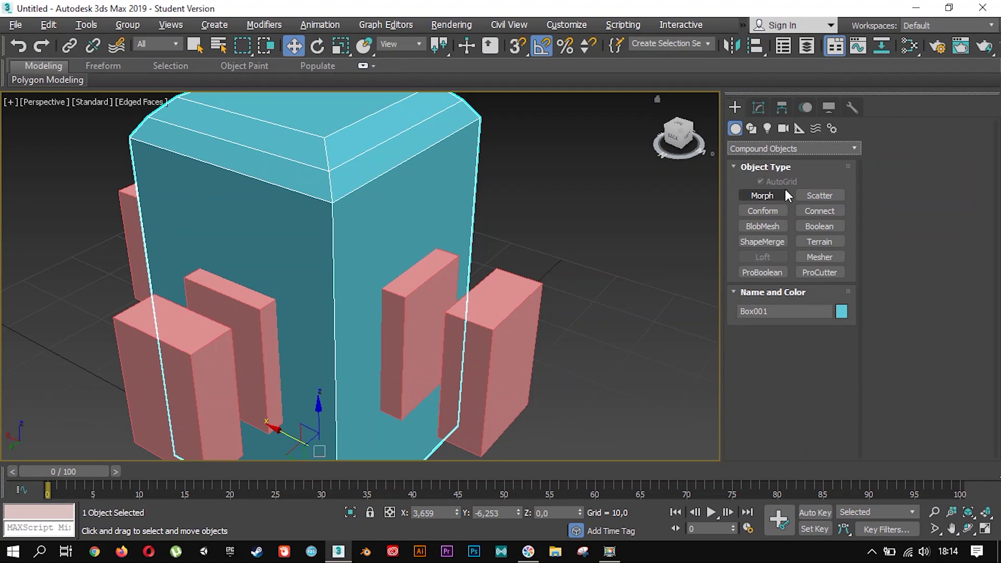
{"action": "left_click", "coordinate": [825, 225]}
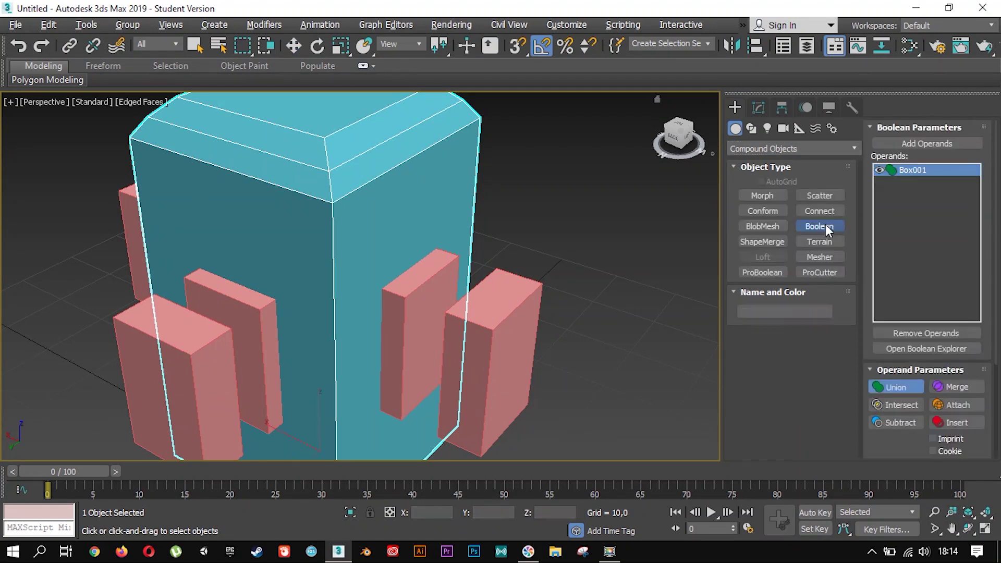
{"action": "left_click", "coordinate": [924, 142]}
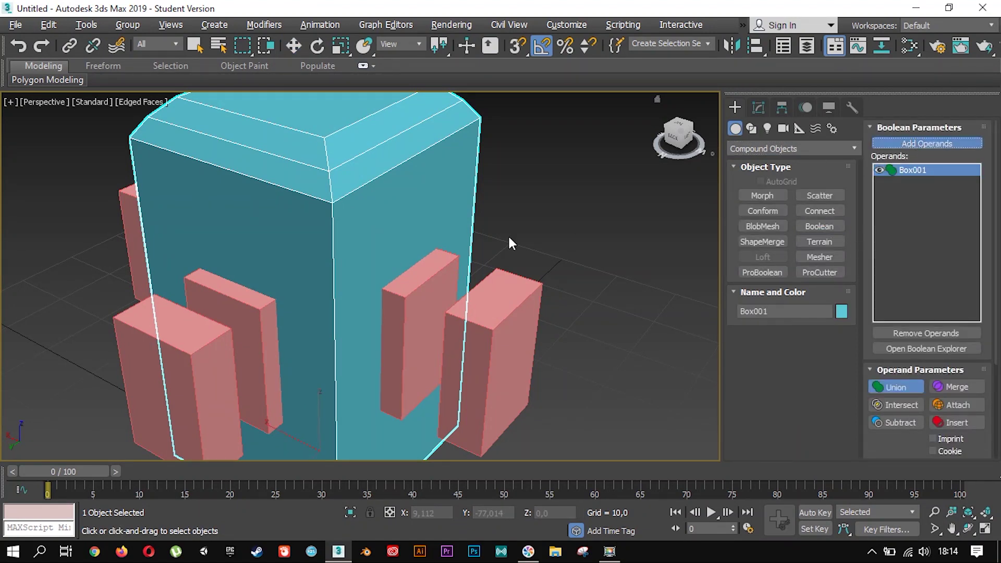
{"action": "left_click", "coordinate": [413, 290]}
{"action": "left_click", "coordinate": [212, 306]}
{"action": "middle_click_drag", "start_coordinate": [211, 305], "coordinate": [208, 291], "text": "alt"}
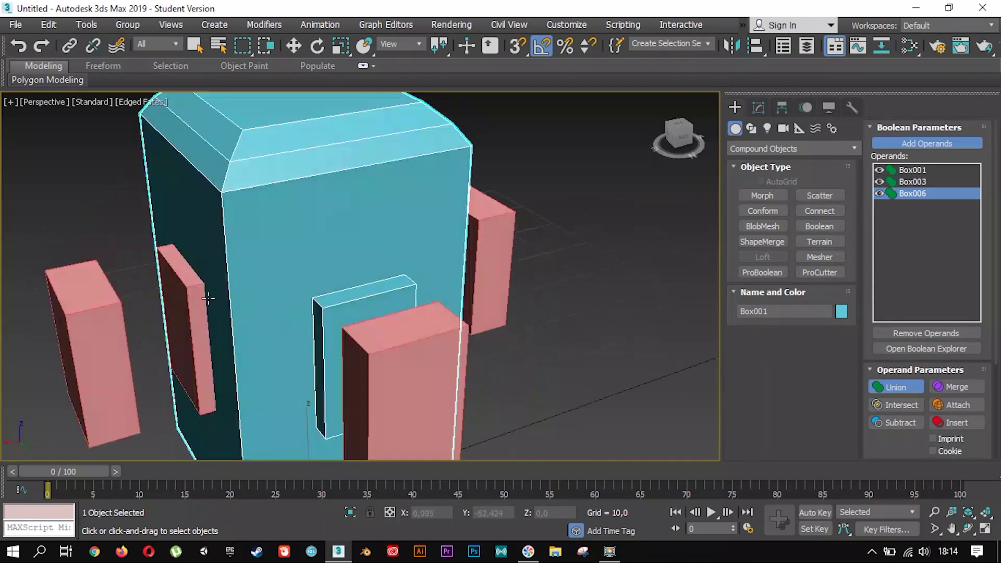
{"action": "left_click", "coordinate": [208, 293]}
{"action": "left_click", "coordinate": [921, 170], "text": "shift"}
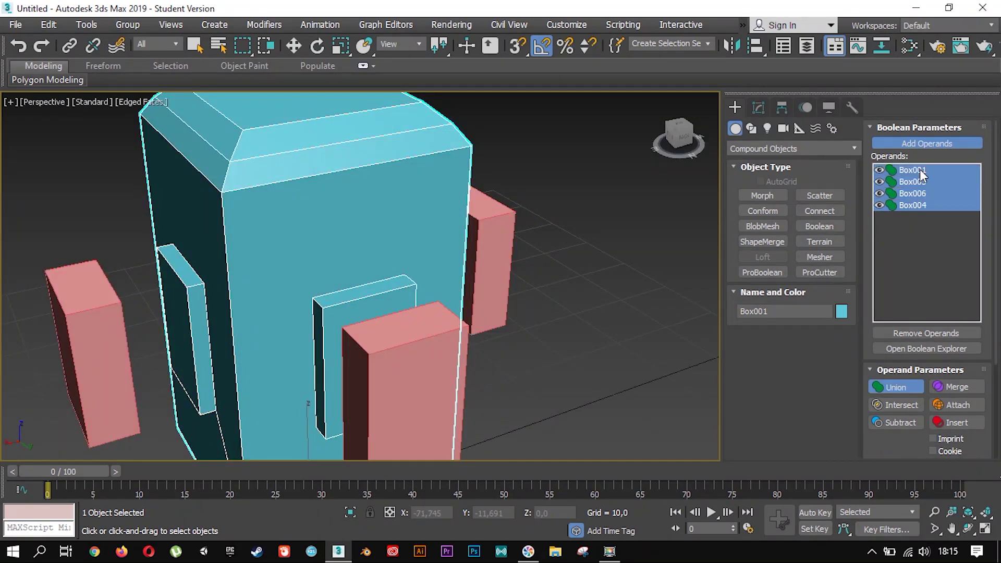
{"action": "left_click", "coordinate": [896, 420]}
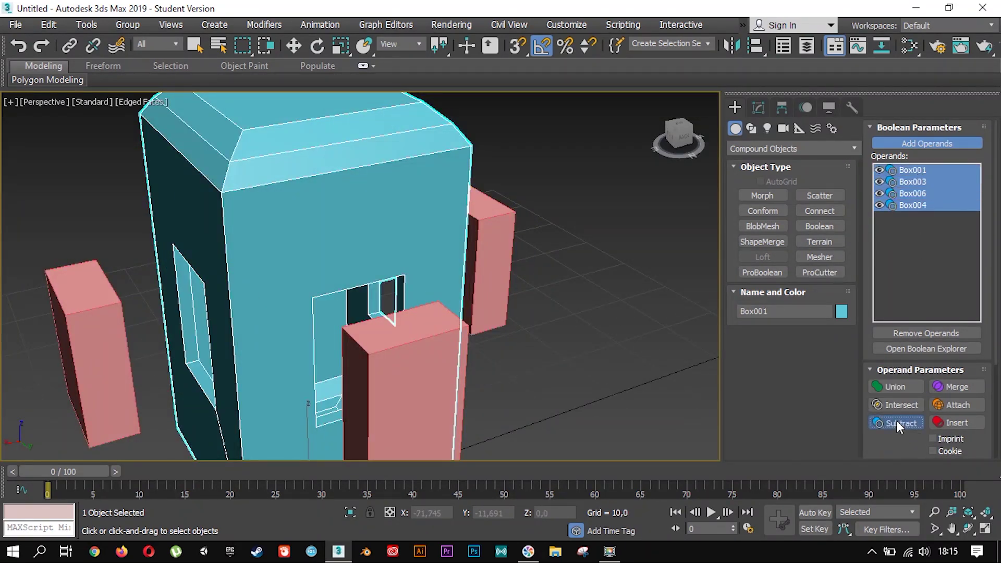
{"action": "key", "text": "w"}
{"action": "mouse_move", "coordinate": [496, 328]}
{"action": "middle_mouse_down", "text": "alt"}
{"action": "mouse_move", "coordinate": [392, 328]}
{"action": "mouse_move", "coordinate": [415, 351]}
{"action": "mouse_move", "coordinate": [472, 314]}
{"action": "middle_mouse_up", "text": "alt"}
- Set the right and left pink boxes to a Height of 0,75
{"action": "left_click", "coordinate": [474, 313]}
{"action": "left_click", "coordinate": [759, 107]}
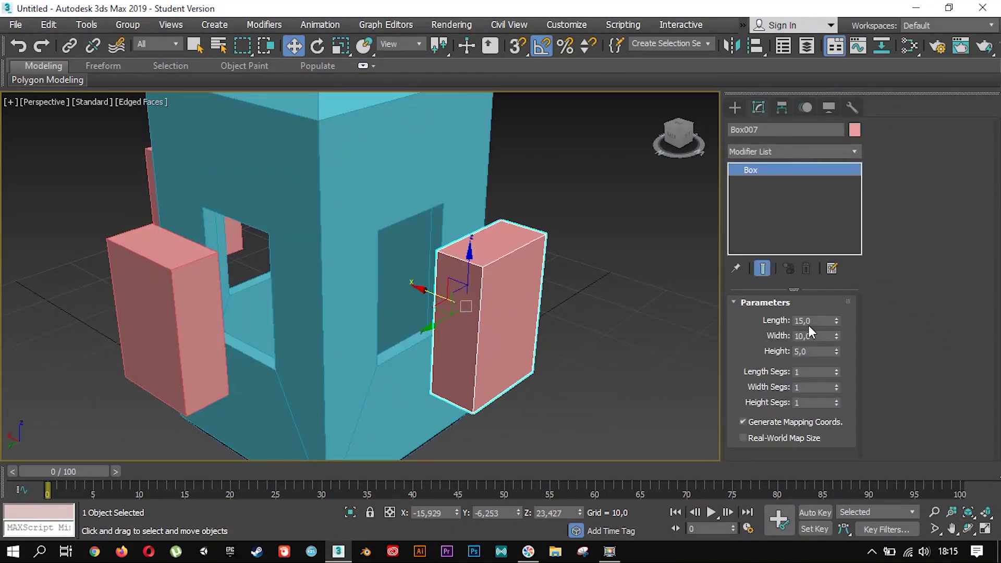
{"action": "type", "text": "0,75"}
{"action": "key", "text": "Return"}
{"action": "left_click", "coordinate": [226, 294]}
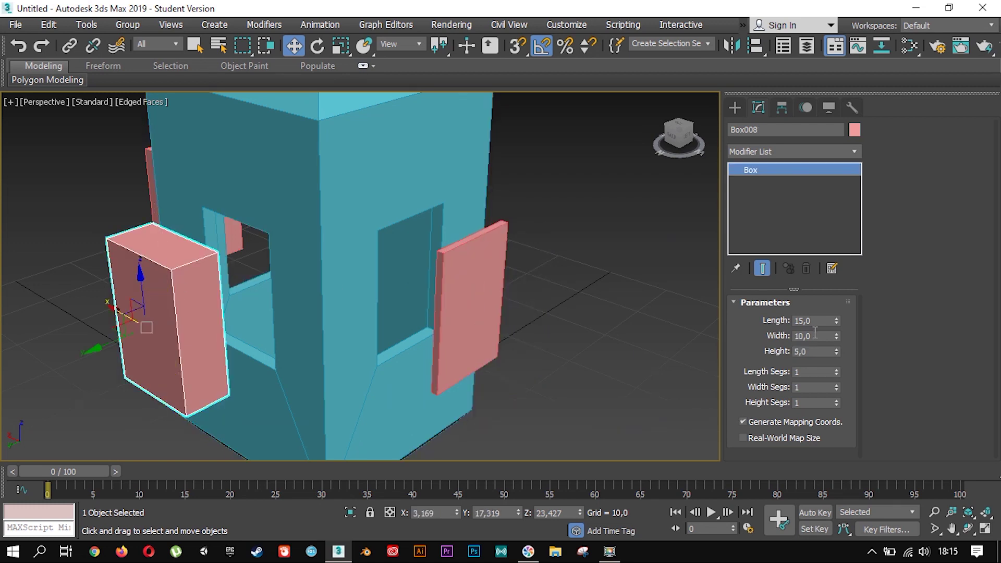
{"action": "type", "text": "0,75"}
{"action": "key", "text": "Return"}
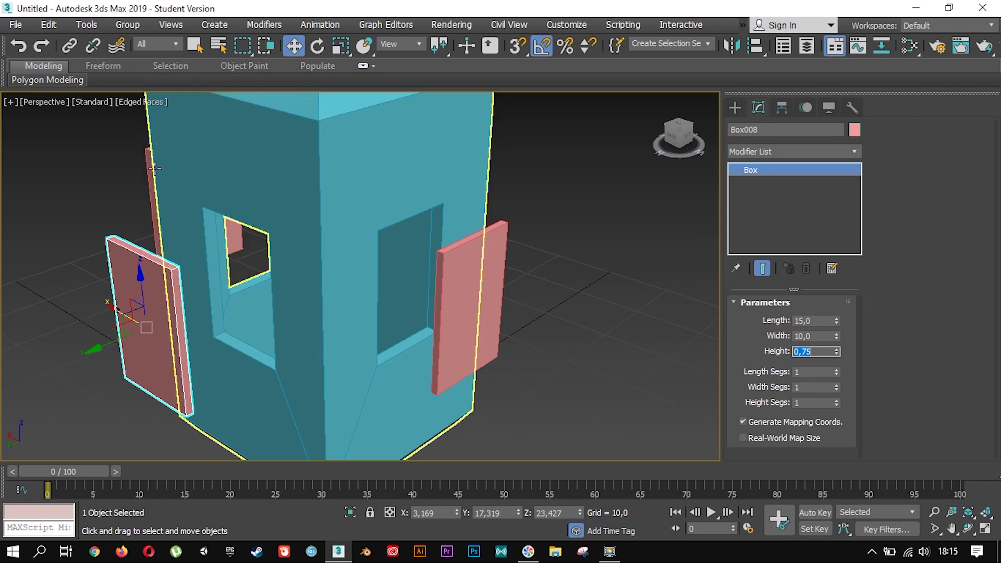
- Flatten the upper-left pink box to 0,75 as well, then view from Top
{"action": "left_click", "coordinate": [215, 199]}
{"action": "type", "text": "0,75"}
{"action": "key", "text": "Return"}
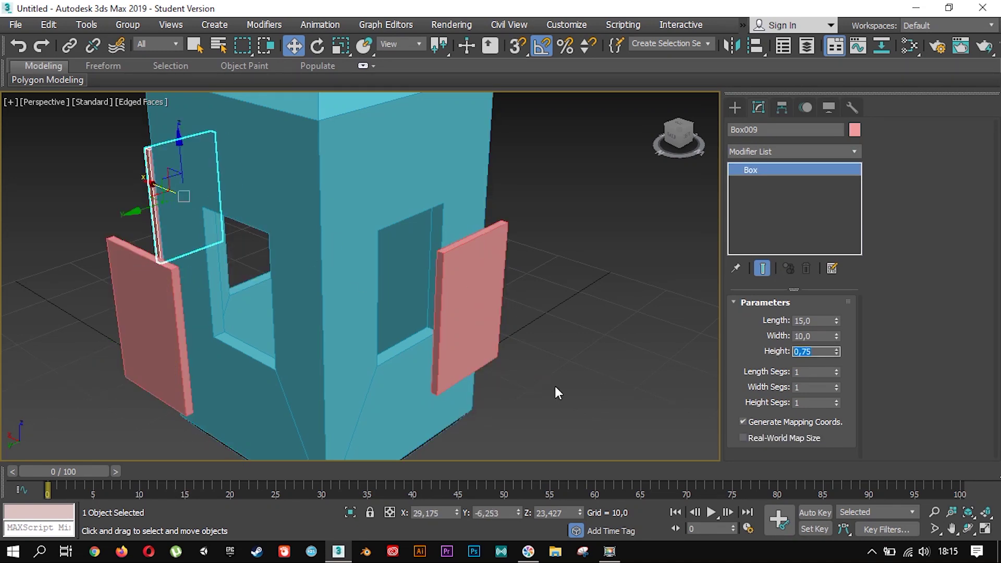
{"action": "left_click", "coordinate": [555, 392]}
{"action": "key", "text": "t"}
{"action": "scroll", "coordinate": [387, 268], "scroll_direction": "up", "scroll_amount": 4}
{"action": "scroll", "coordinate": [389, 277], "scroll_direction": "up", "scroll_amount": 2}
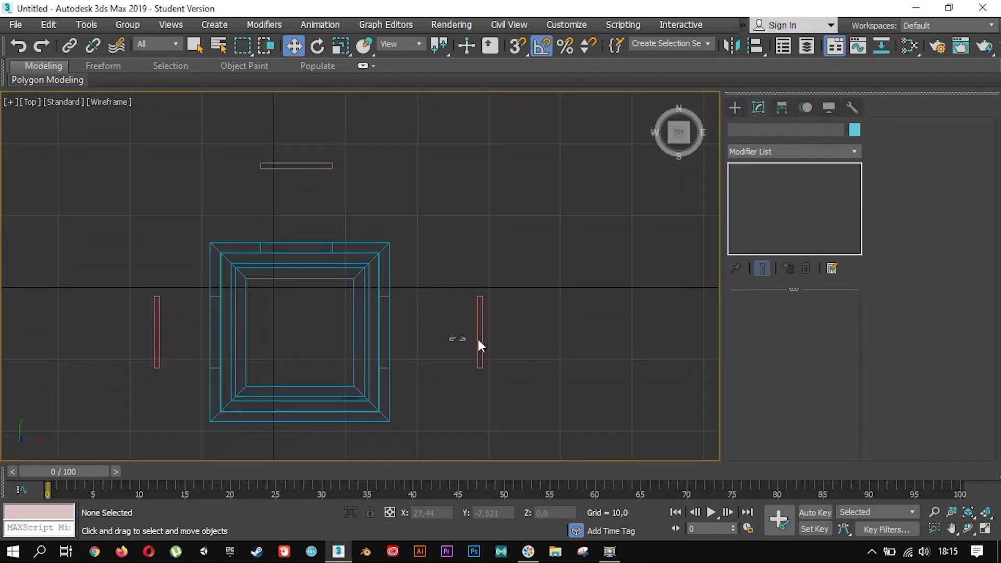
- Nudge the right-hand slab slightly left into its window opening
{"action": "left_click", "coordinate": [479, 339]}
{"action": "scroll", "coordinate": [434, 355], "scroll_direction": "up", "scroll_amount": 4}
{"action": "middle_click_drag", "start_coordinate": [472, 304], "coordinate": [333, 318]}
{"action": "left_click_drag", "start_coordinate": [333, 319], "coordinate": [325, 318]}
{"action": "middle_click_drag", "start_coordinate": [63, 236], "coordinate": [402, 431]}
{"action": "middle_click_drag", "start_coordinate": [364, 279], "coordinate": [424, 317]}
{"action": "middle_click_drag", "start_coordinate": [308, 174], "coordinate": [313, 309]}
- Move the horizontal upper slab down onto the booth wall
{"action": "left_click", "coordinate": [389, 167]}
{"action": "mouse_move", "coordinate": [393, 134]}
{"action": "left_mouse_down"}
{"action": "mouse_move", "coordinate": [406, 367]}
{"action": "mouse_move", "coordinate": [374, 364]}
{"action": "left_mouse_up"}
{"action": "middle_click_drag", "start_coordinate": [374, 364], "coordinate": [515, 150]}
{"action": "middle_click_drag", "start_coordinate": [294, 346], "coordinate": [384, 313]}
- Move Box007 right against the booth wall and return to Perspective view
{"action": "left_click", "coordinate": [238, 302]}
{"action": "left_click_drag", "start_coordinate": [287, 249], "coordinate": [454, 271]}
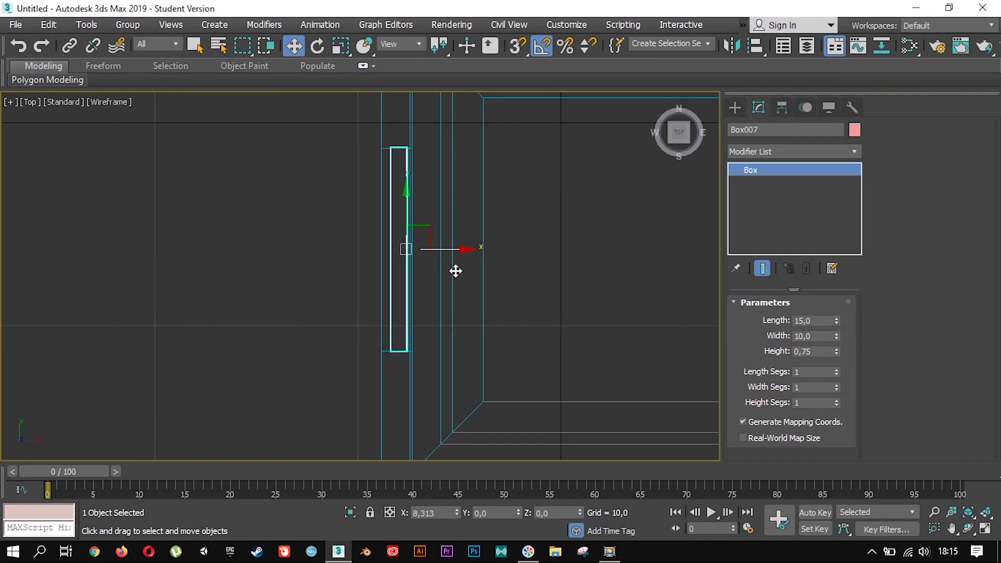
{"action": "left_click", "coordinate": [312, 277]}
{"action": "key", "text": "p"}
{"action": "mouse_move", "coordinate": [312, 276]}
{"action": "middle_mouse_down", "text": "alt"}
{"action": "mouse_move", "coordinate": [323, 286]}
{"action": "mouse_move", "coordinate": [257, 293]}
{"action": "mouse_move", "coordinate": [190, 253]}
{"action": "mouse_move", "coordinate": [335, 351]}
{"action": "middle_mouse_up", "text": "alt"}
{"action": "left_click", "coordinate": [734, 108]}
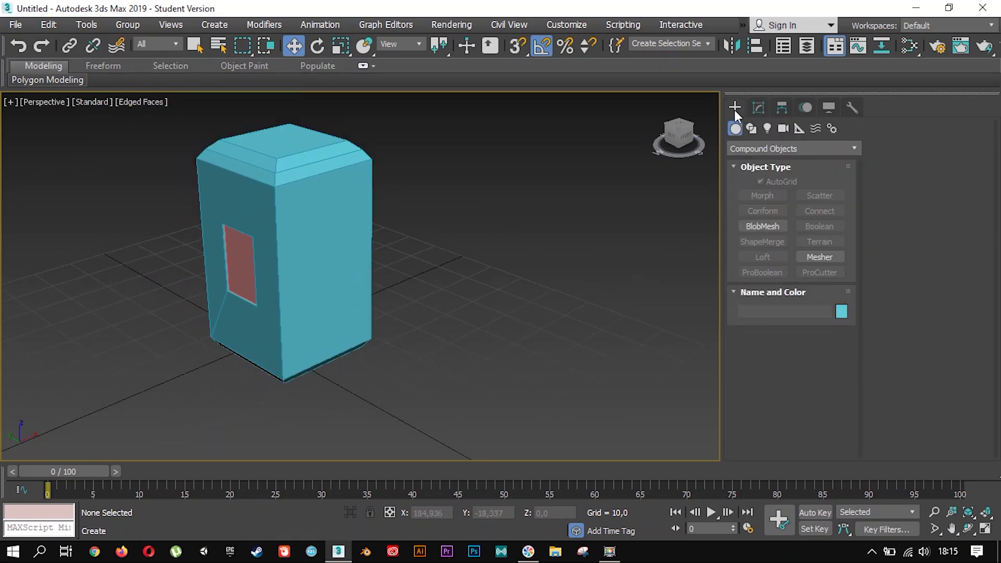
- Create a 35 × 15 × 1 box on the booth's front face
{"action": "left_click", "coordinate": [744, 149]}
{"action": "left_click", "coordinate": [754, 161]}
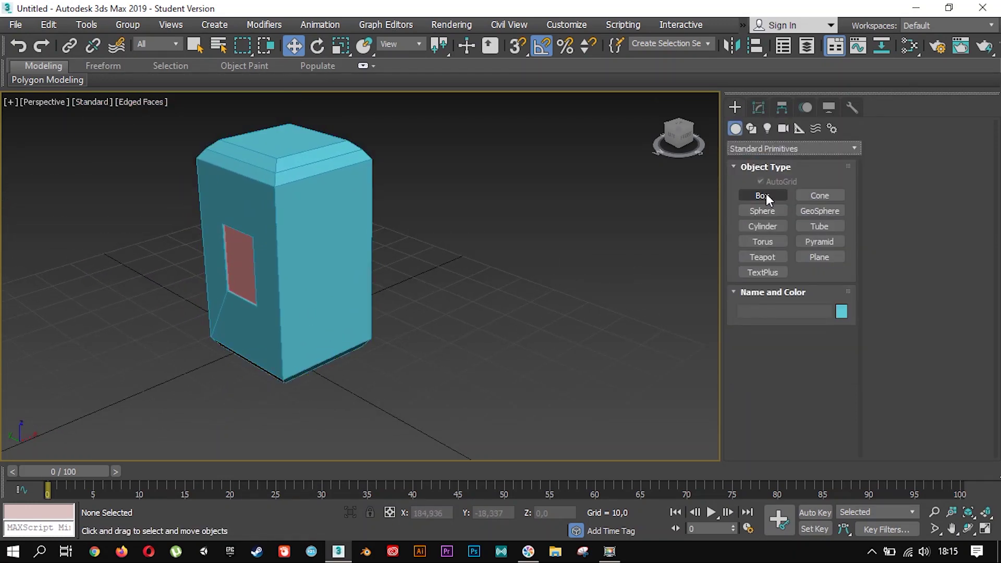
{"action": "left_click", "coordinate": [766, 197]}
{"action": "middle_click_drag", "start_coordinate": [425, 239], "coordinate": [364, 235], "text": "alt"}
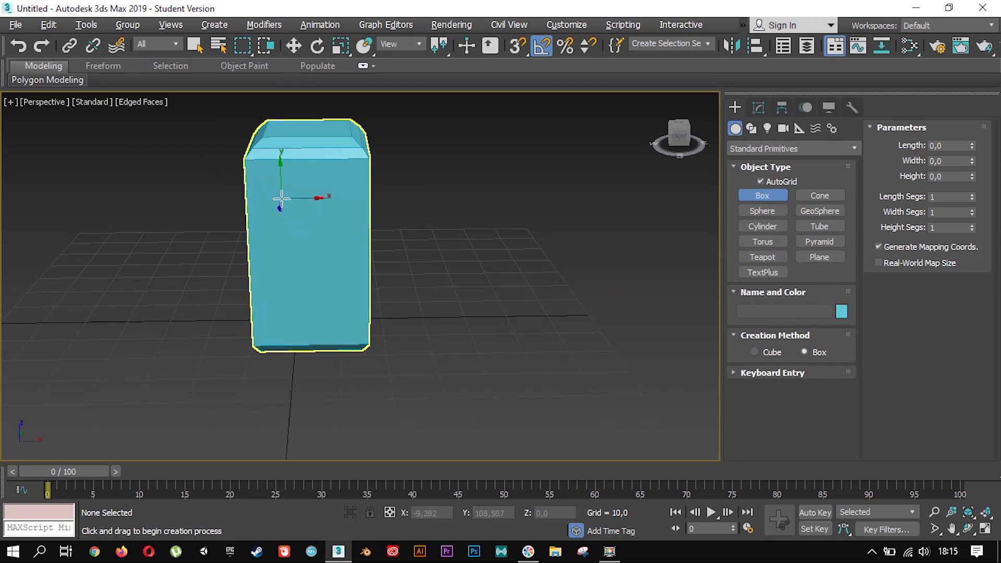
{"action": "left_click_drag", "start_coordinate": [282, 199], "coordinate": [356, 336]}
{"action": "left_click", "coordinate": [358, 334]}
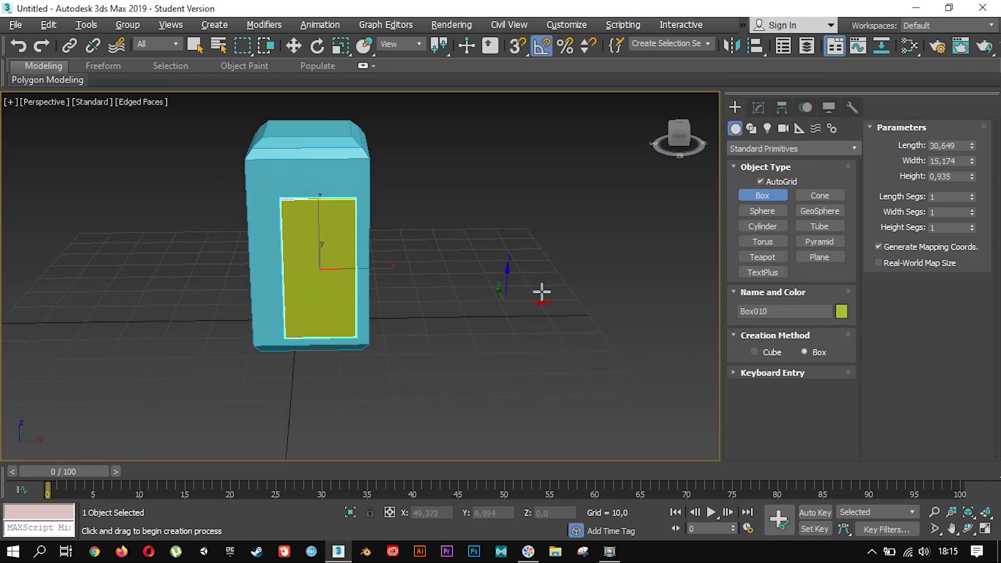
{"action": "type", "text": "5"}
{"action": "key", "text": "Tab"}
{"action": "key", "text": "Tab"}
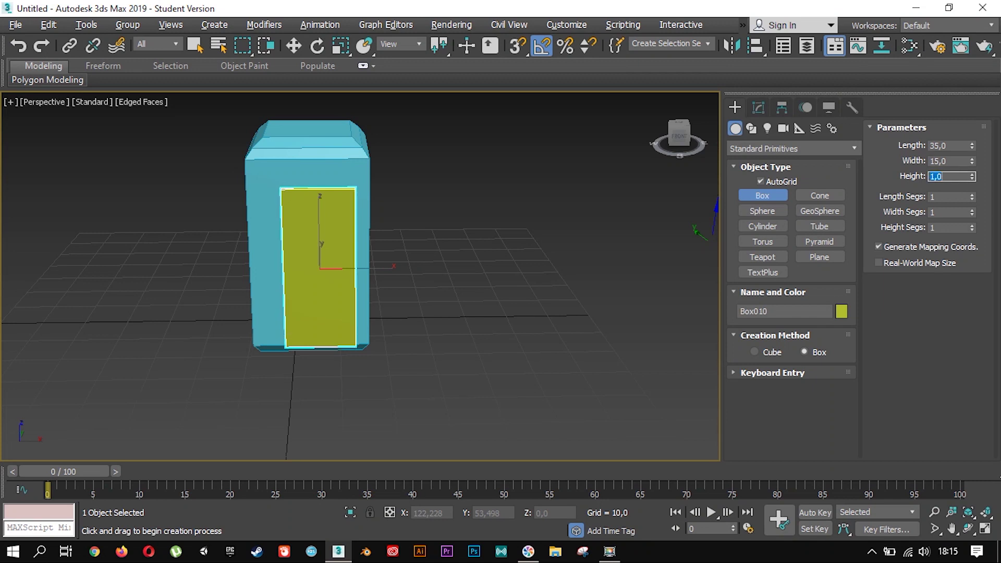
{"action": "middle_click_drag", "start_coordinate": [357, 261], "coordinate": [347, 259], "text": "alt"}
{"action": "right_click", "coordinate": [282, 241]}
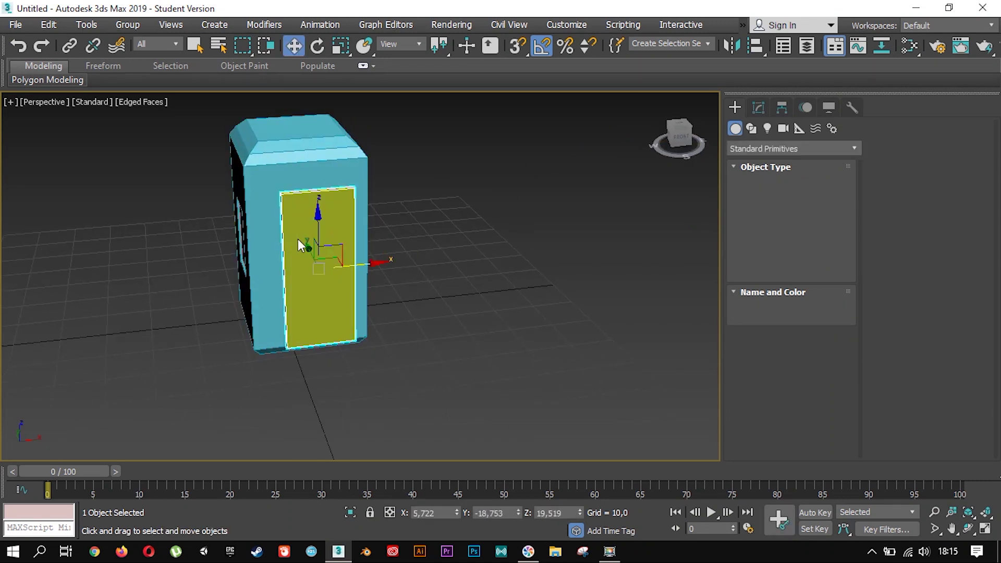
- Align the door box centre-to-centre with Box001
{"action": "left_click", "coordinate": [756, 46]}
{"action": "left_click", "coordinate": [339, 180]}
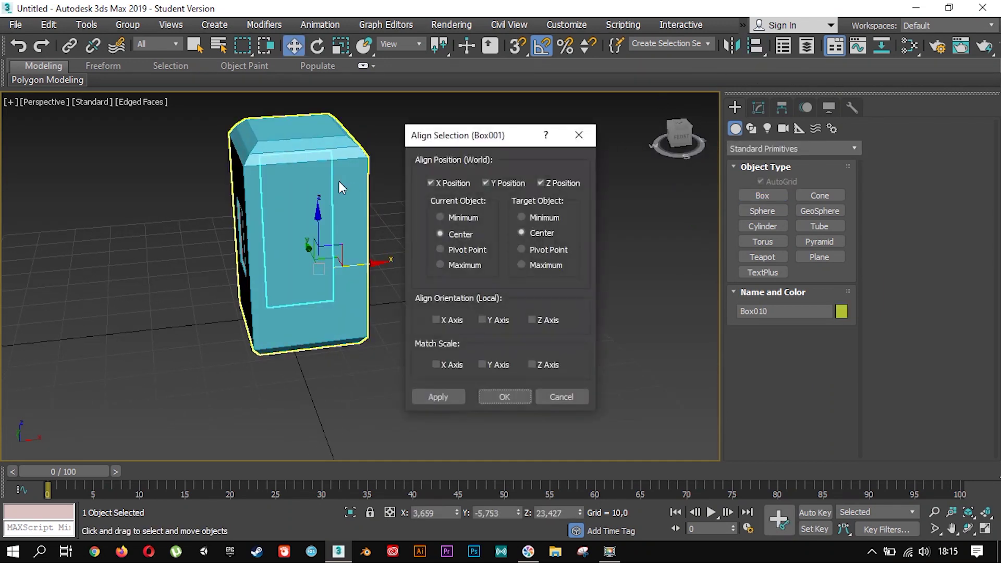
{"action": "left_click", "coordinate": [490, 400]}
{"action": "middle_click_drag", "start_coordinate": [490, 399], "coordinate": [297, 242], "text": "alt"}
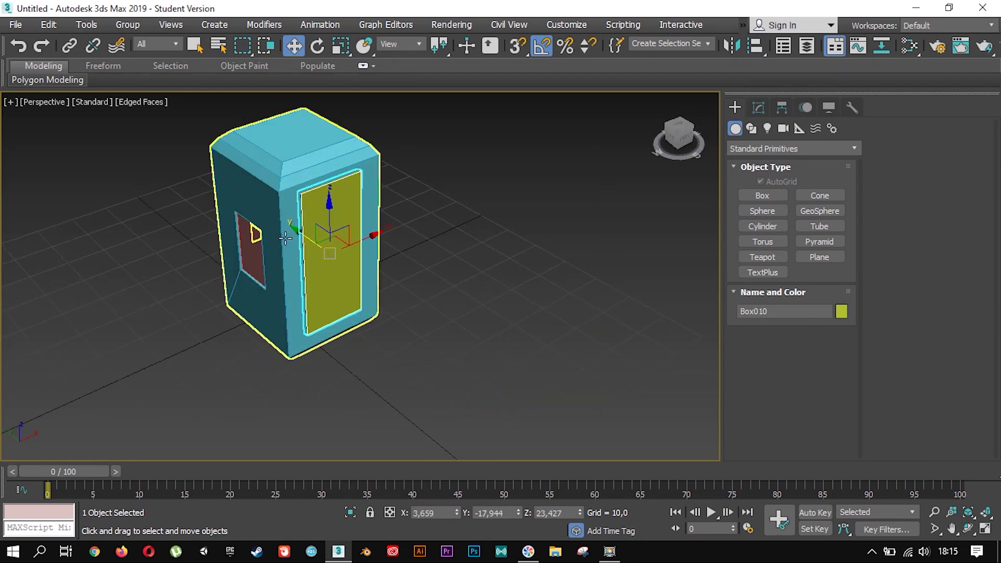
- Lower Box010 to the base of the front face in Front view and set it against the wall
{"action": "key", "text": "f"}
{"action": "scroll", "coordinate": [361, 234], "scroll_direction": "up", "scroll_amount": 5}
{"action": "middle_click_drag", "start_coordinate": [369, 244], "coordinate": [377, 180]}
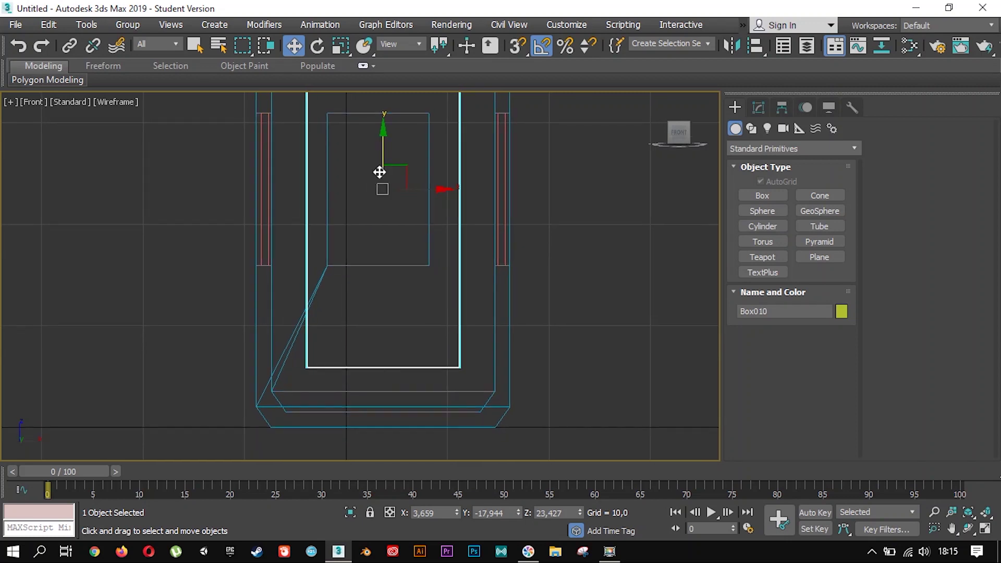
{"action": "left_click_drag", "start_coordinate": [383, 169], "coordinate": [384, 184]}
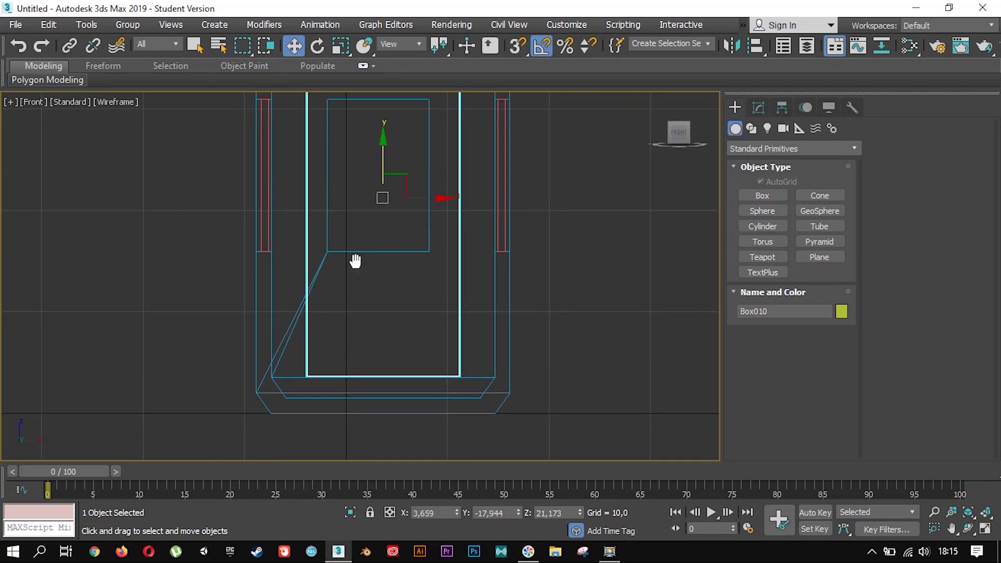
{"action": "scroll", "coordinate": [355, 303], "scroll_direction": "up", "scroll_amount": 2}
{"action": "middle_click_drag", "start_coordinate": [371, 230], "coordinate": [388, 169]}
{"action": "left_click_drag", "start_coordinate": [398, 122], "coordinate": [410, 144]}
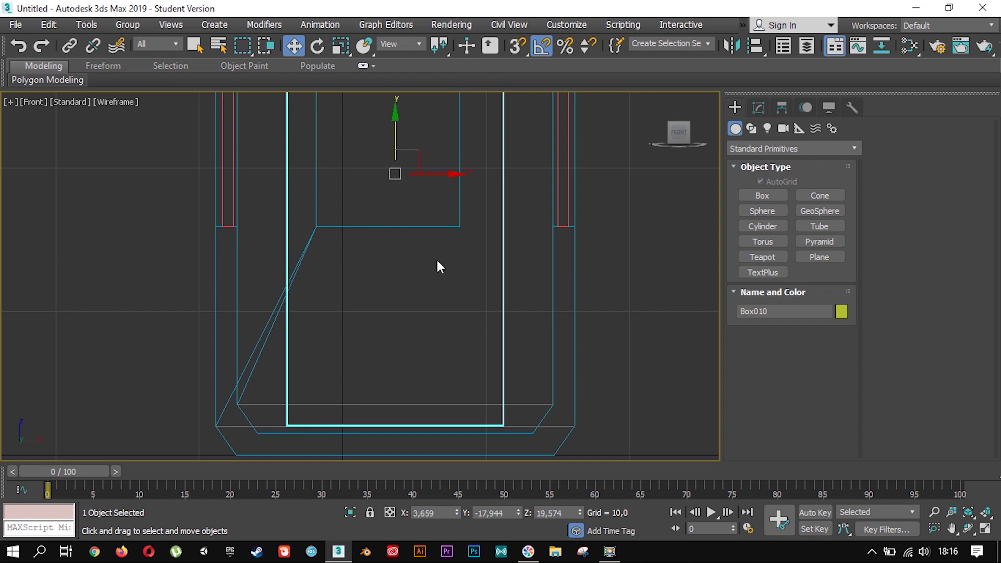
{"action": "key", "text": "p"}
{"action": "scroll", "coordinate": [330, 266], "scroll_direction": "up", "scroll_amount": 3}
{"action": "scroll", "coordinate": [286, 238], "scroll_direction": "up", "scroll_amount": 2}
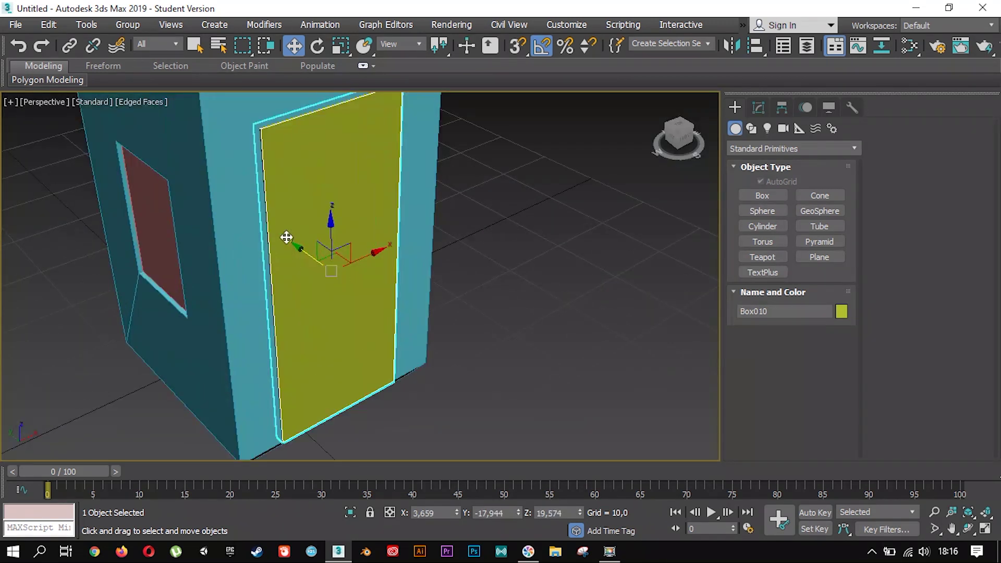
{"action": "left_click_drag", "start_coordinate": [287, 238], "coordinate": [308, 250]}
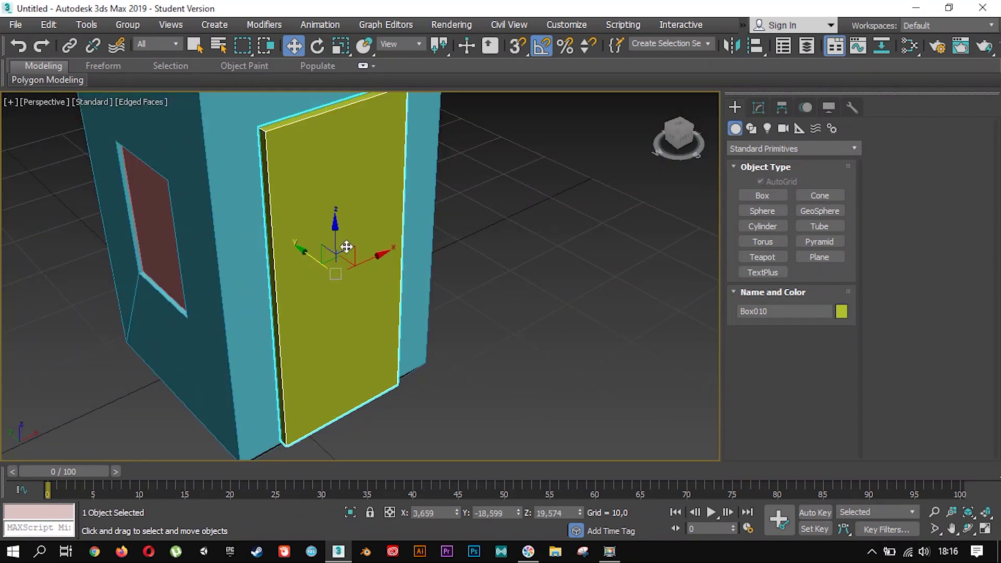
- Add an Edit Poly modifier to the door
{"action": "left_click", "coordinate": [759, 107]}
{"action": "left_click", "coordinate": [769, 153]}
{"action": "scroll", "coordinate": [768, 157], "scroll_direction": "down", "scroll_amount": 5}
{"action": "left_click", "coordinate": [772, 202]}
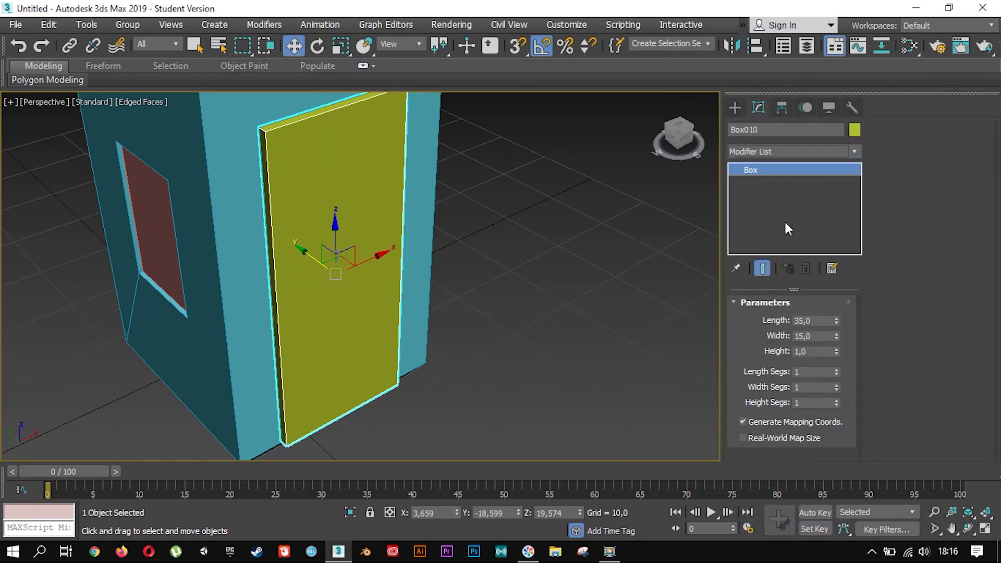
- Connect the door's two vertical edges with a horizontal dividing edge
{"action": "left_click", "coordinate": [771, 319]}
{"action": "left_click_drag", "start_coordinate": [161, 297], "coordinate": [490, 218]}
{"action": "left_click", "coordinate": [976, 213]}
{"action": "left_click", "coordinate": [368, 348]}
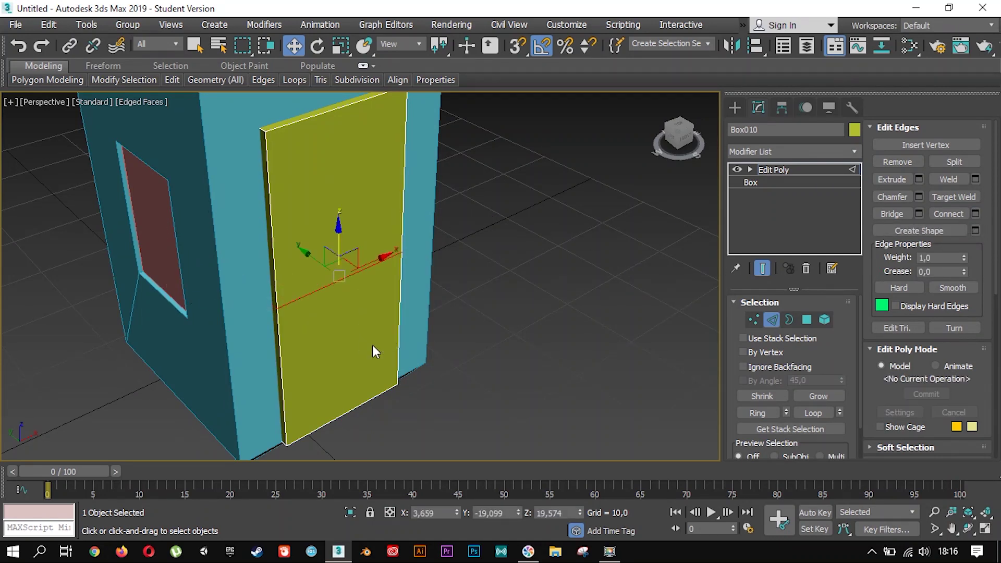
- Inset the door's upper and lower front polygons by 1,0, each panel separately
{"action": "left_click", "coordinate": [807, 319]}
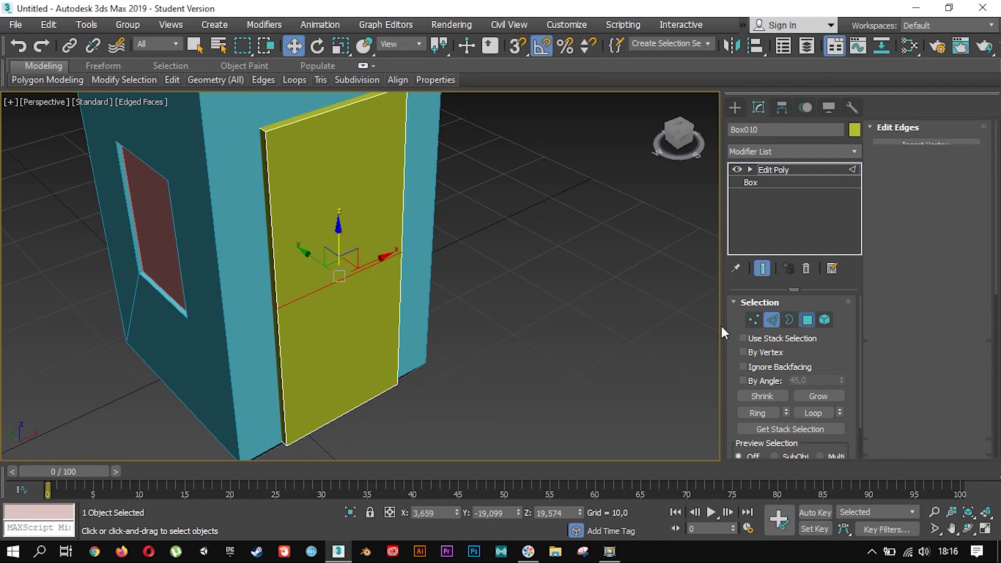
{"action": "left_click", "coordinate": [349, 206]}
{"action": "left_click", "coordinate": [359, 326], "text": "ctrl"}
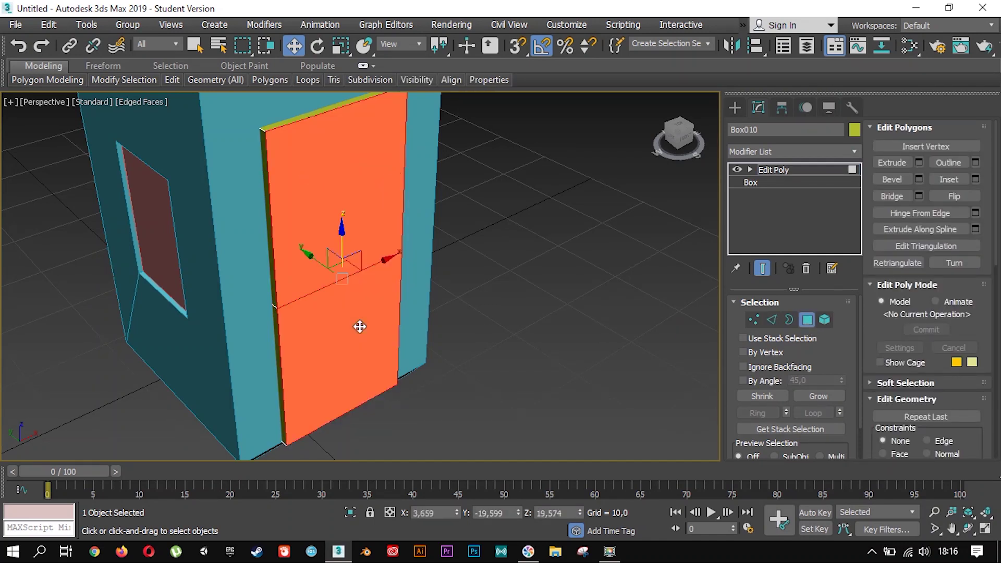
{"action": "left_click", "coordinate": [975, 179]}
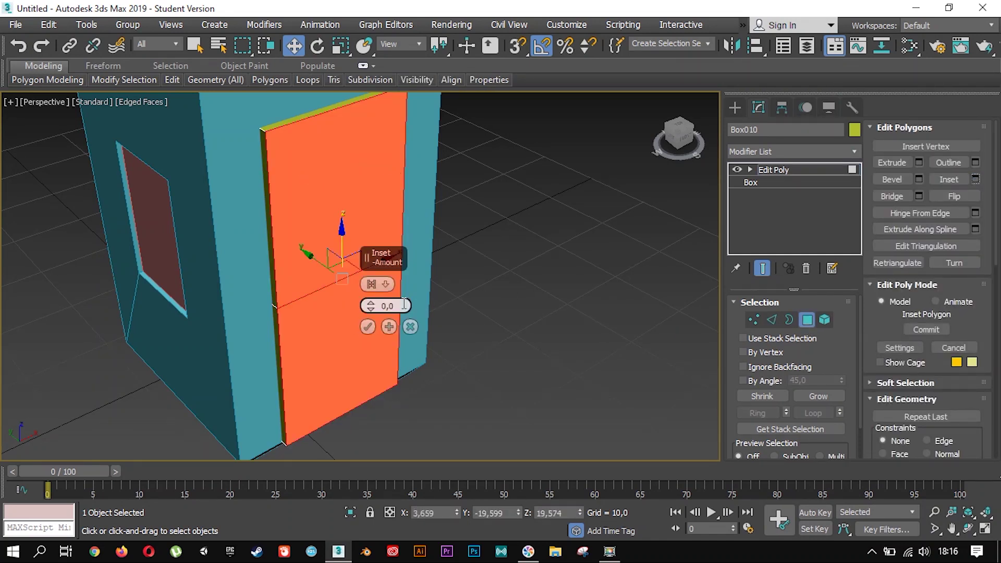
{"action": "type", "text": "1"}
{"action": "key", "text": "Return"}
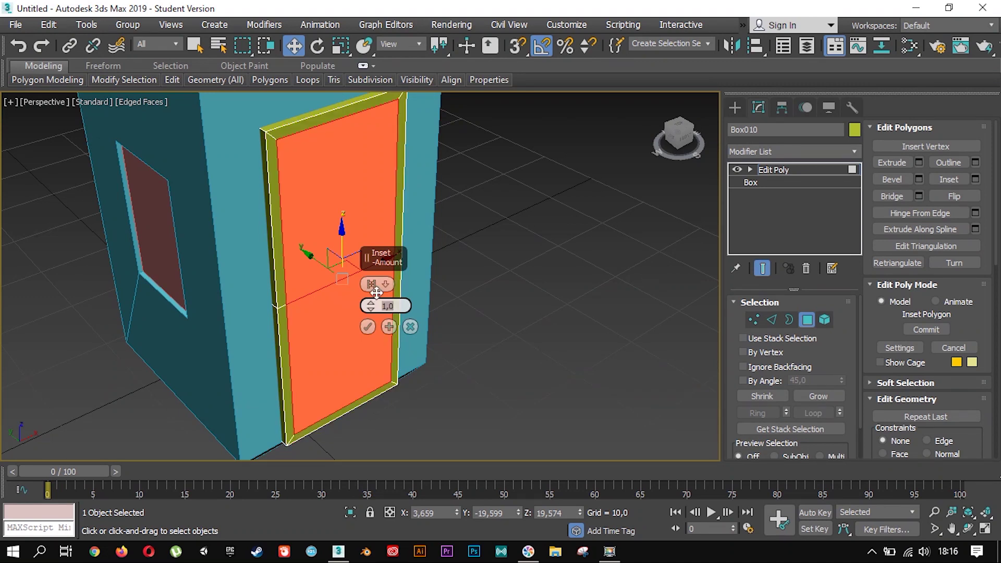
{"action": "left_click", "coordinate": [376, 292]}
{"action": "left_click", "coordinate": [417, 310]}
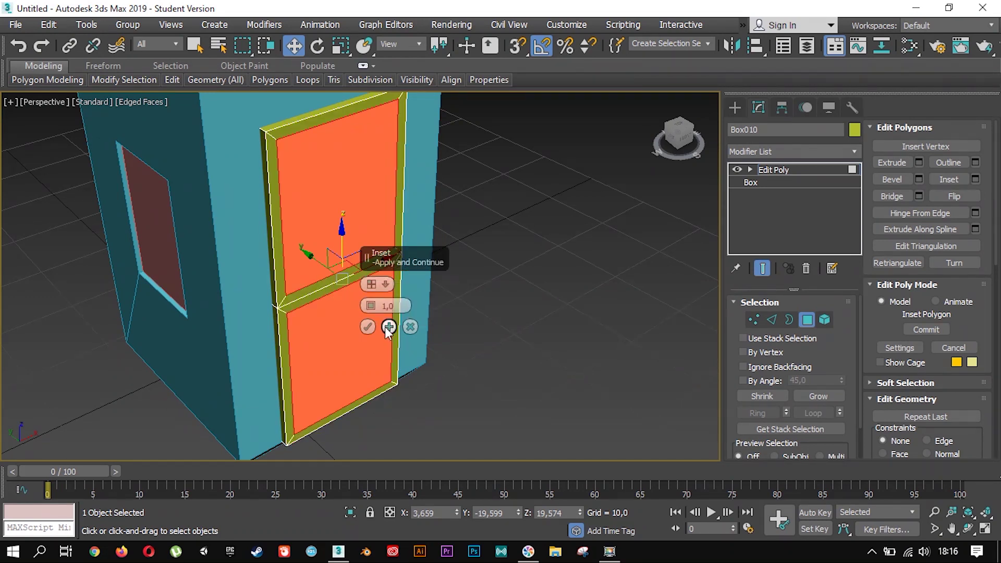
{"action": "left_click", "coordinate": [368, 326]}
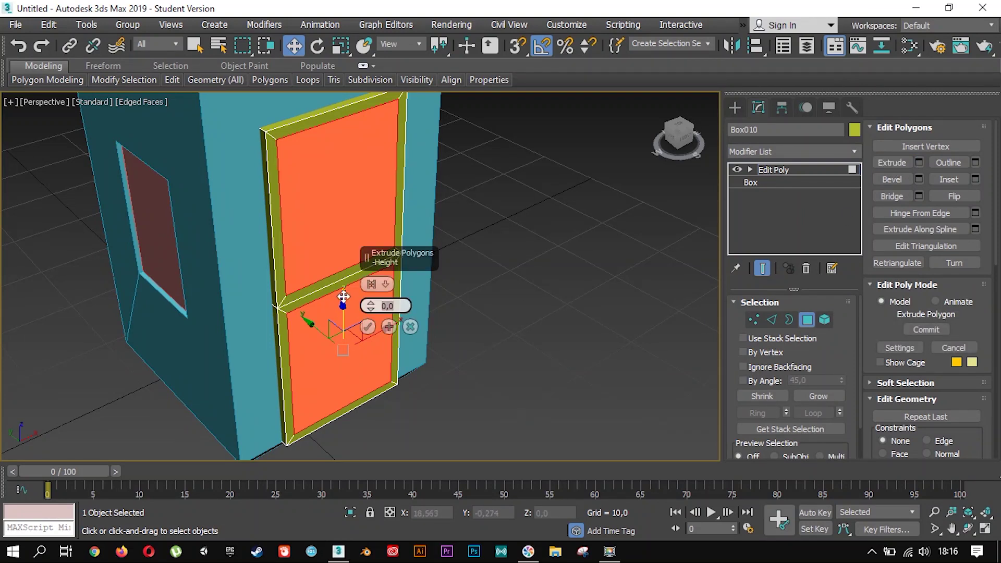
- Extrude both door panels by -0,25 and exit Polygon mode
{"action": "type", "text": "5"}
{"action": "key", "text": "Return"}
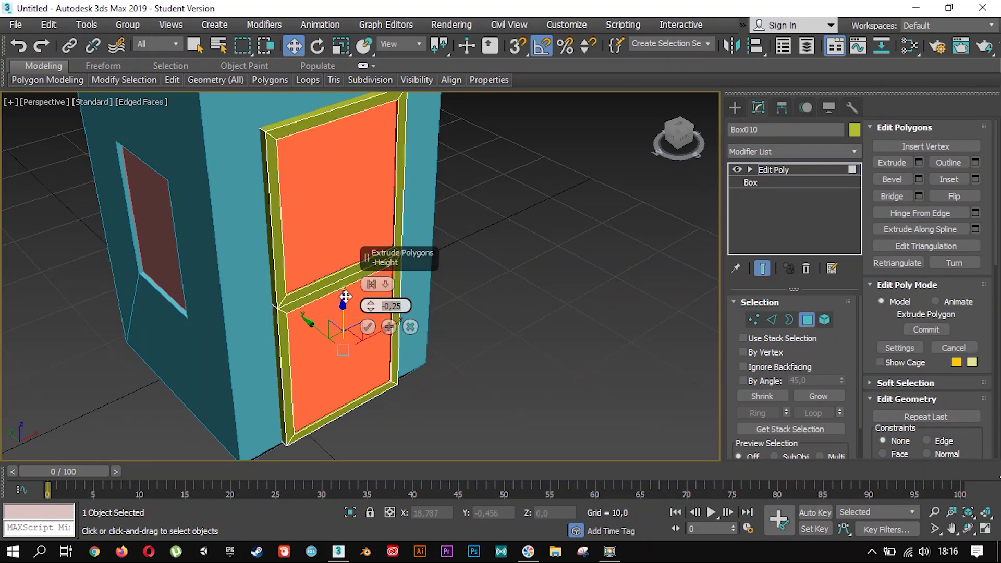
{"action": "left_click", "coordinate": [368, 327]}
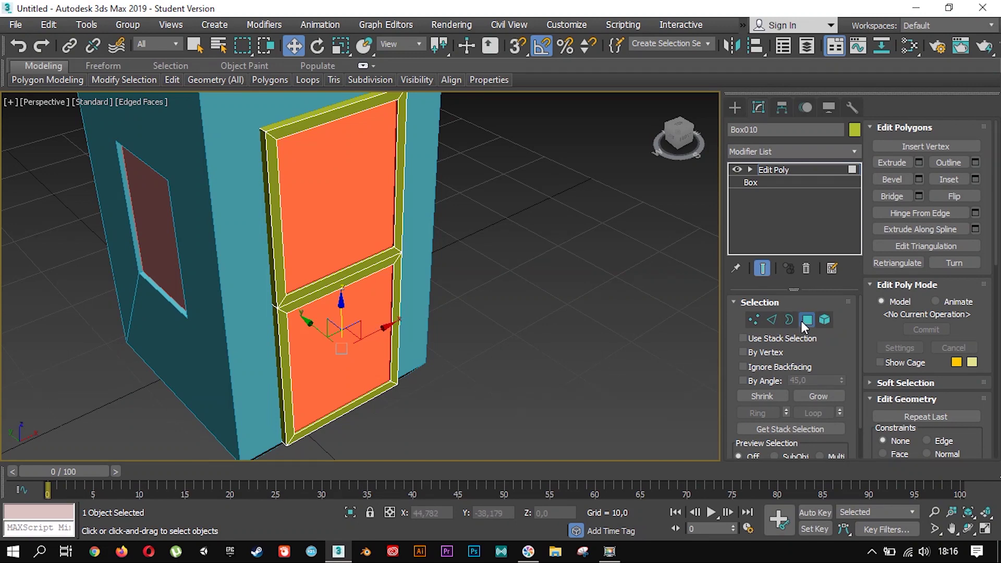
{"action": "left_click", "coordinate": [807, 320]}
{"action": "left_click", "coordinate": [736, 108]}
{"action": "left_click", "coordinate": [762, 195]}
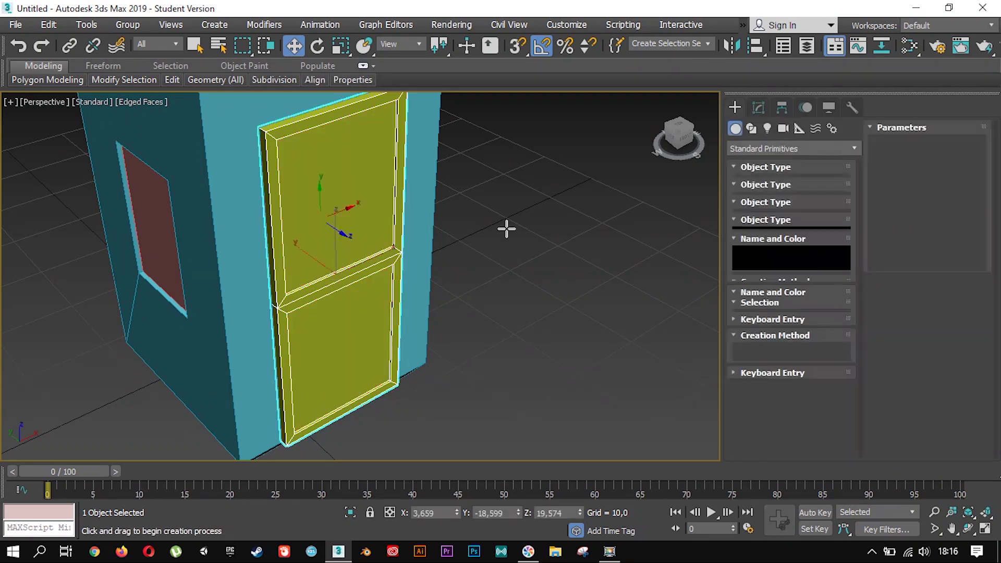
- Draw a 0,5 × 0,5 × 0,5 cube on the door's middle rail
{"action": "scroll", "coordinate": [396, 245], "scroll_direction": "up", "scroll_amount": 5}
{"action": "scroll", "coordinate": [397, 245], "scroll_direction": "up", "scroll_amount": 2}
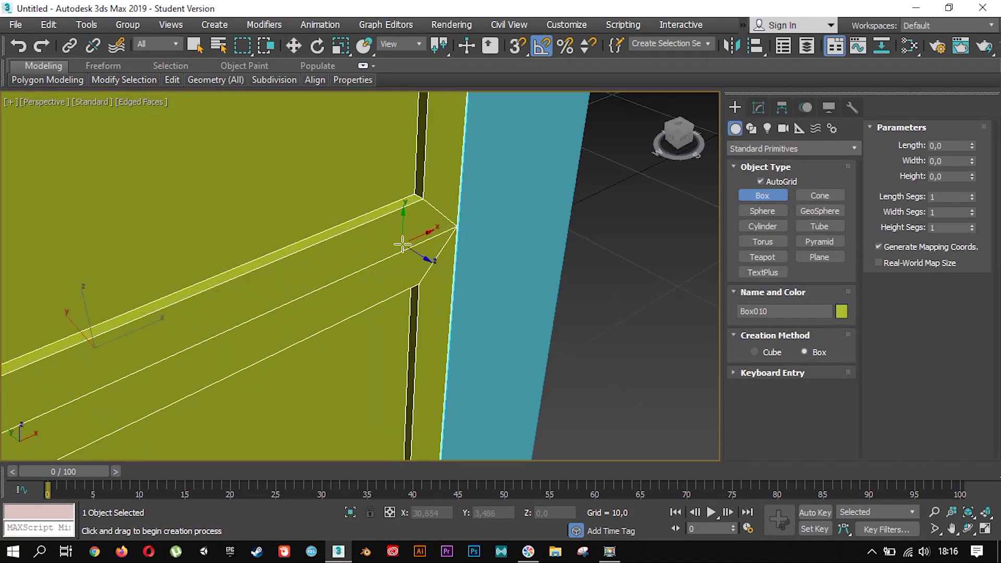
{"action": "left_click_drag", "start_coordinate": [402, 244], "coordinate": [402, 256]}
{"action": "left_click", "coordinate": [415, 263]}
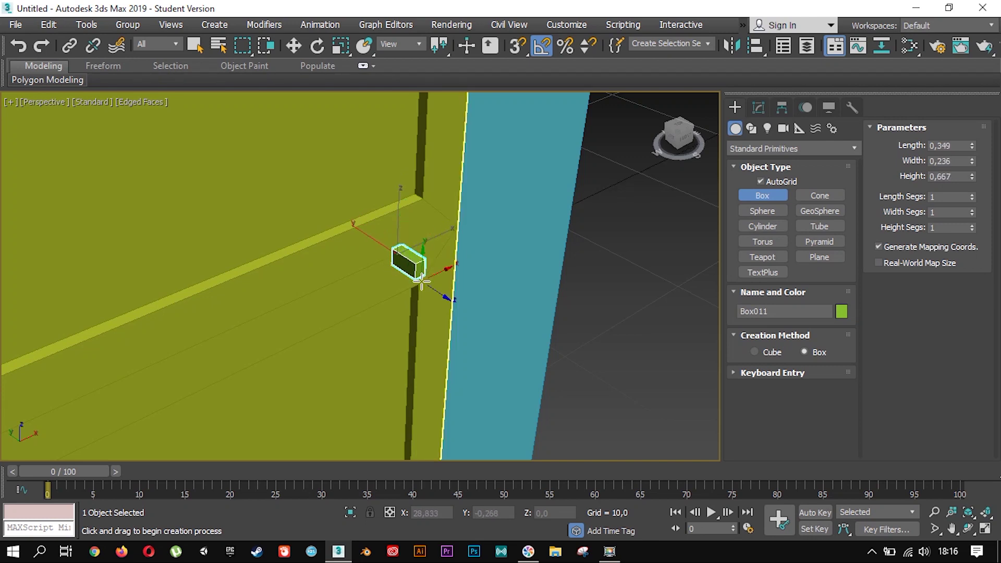
{"action": "type", "text": "0,"}
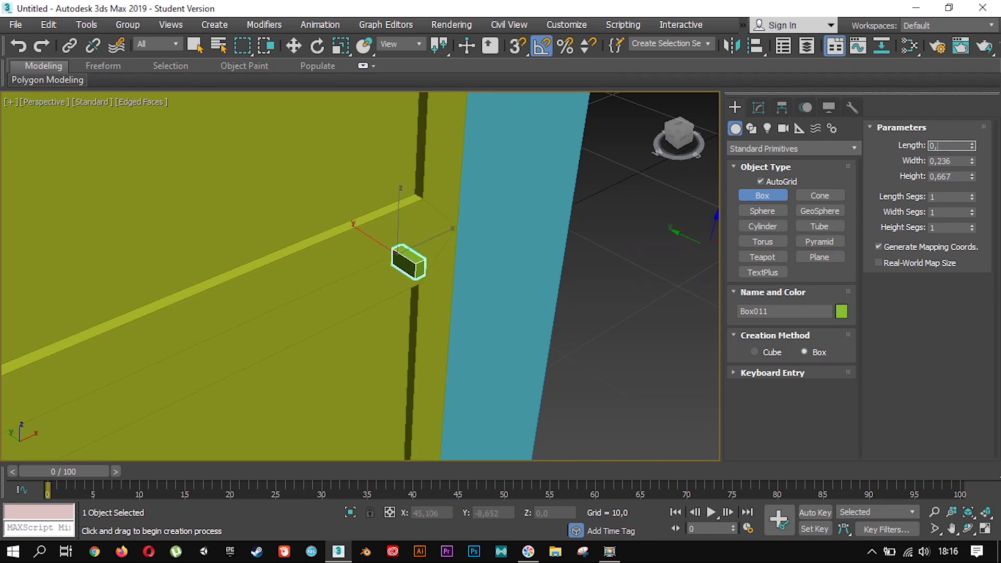
{"action": "type", "text": "5"}
{"action": "key", "text": "Tab"}
{"action": "type", "text": "0"}
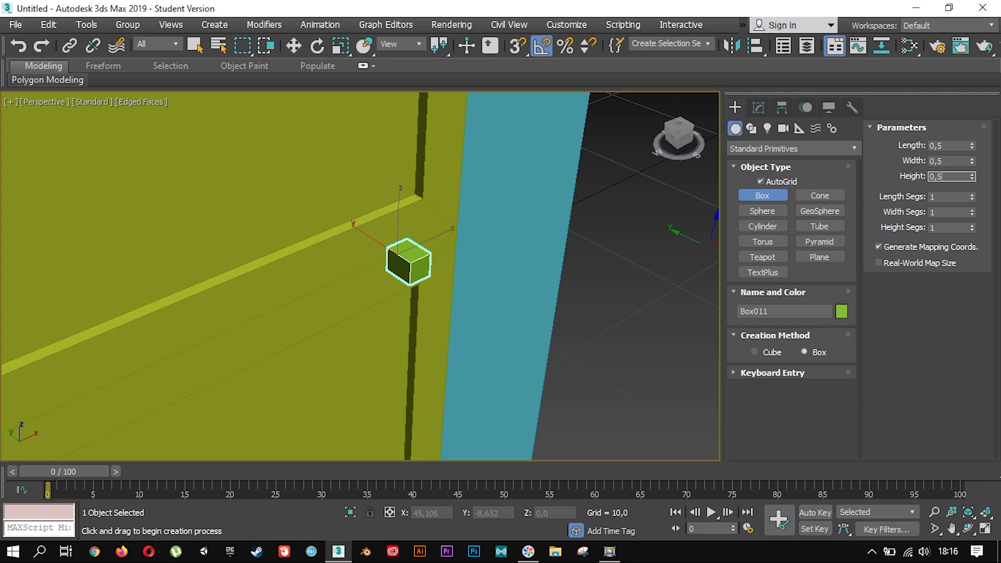
{"action": "type", "text": "w"}
- Clone the cube and set the copy's Width to 2,0
{"action": "left_click_drag", "start_coordinate": [383, 244], "coordinate": [402, 259], "text": "shift"}
{"action": "key", "text": "Return"}
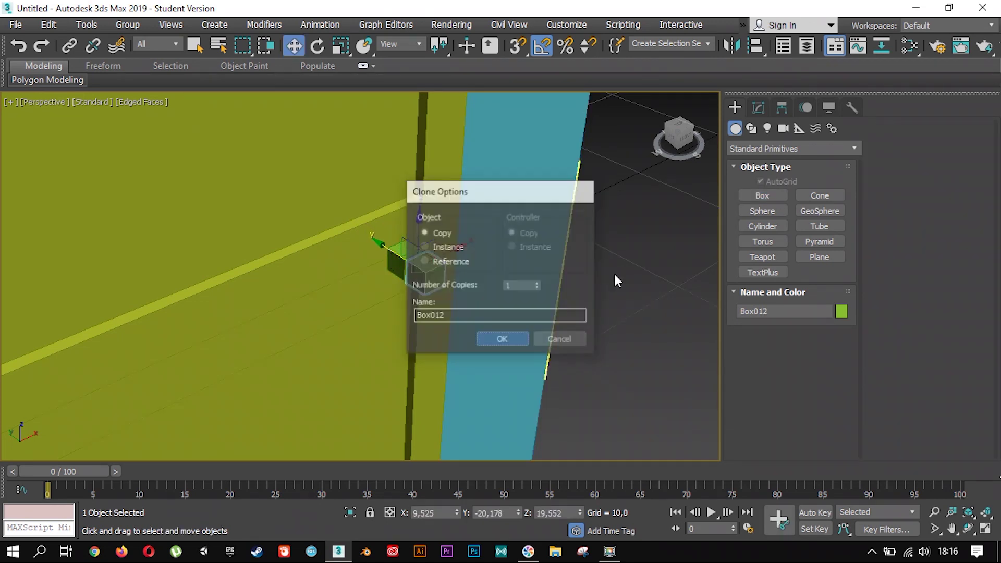
{"action": "left_click", "coordinate": [758, 108]}
{"action": "left_click_drag", "start_coordinate": [837, 337], "coordinate": [853, 275]}
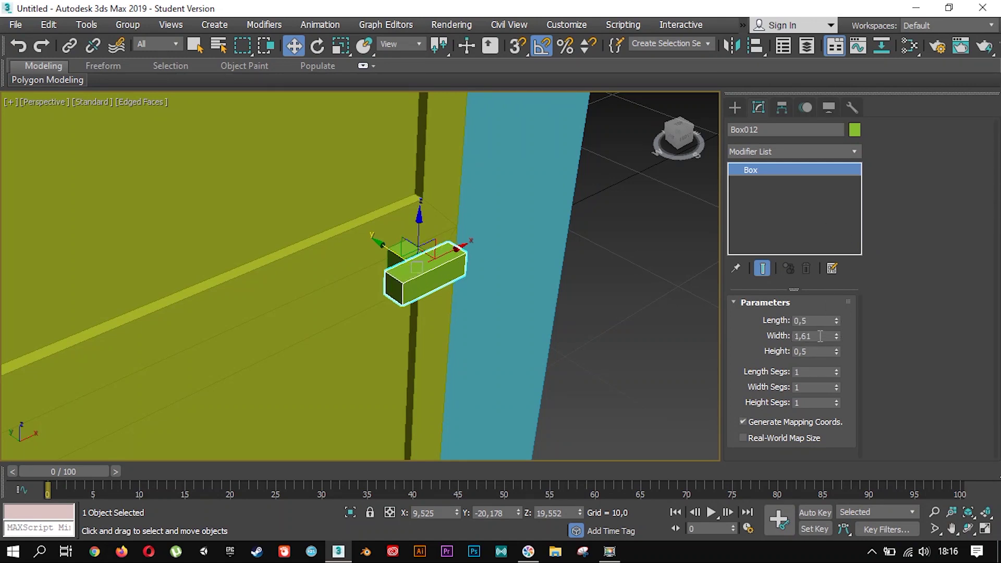
{"action": "type", "text": "2"}
{"action": "key", "text": "Return"}
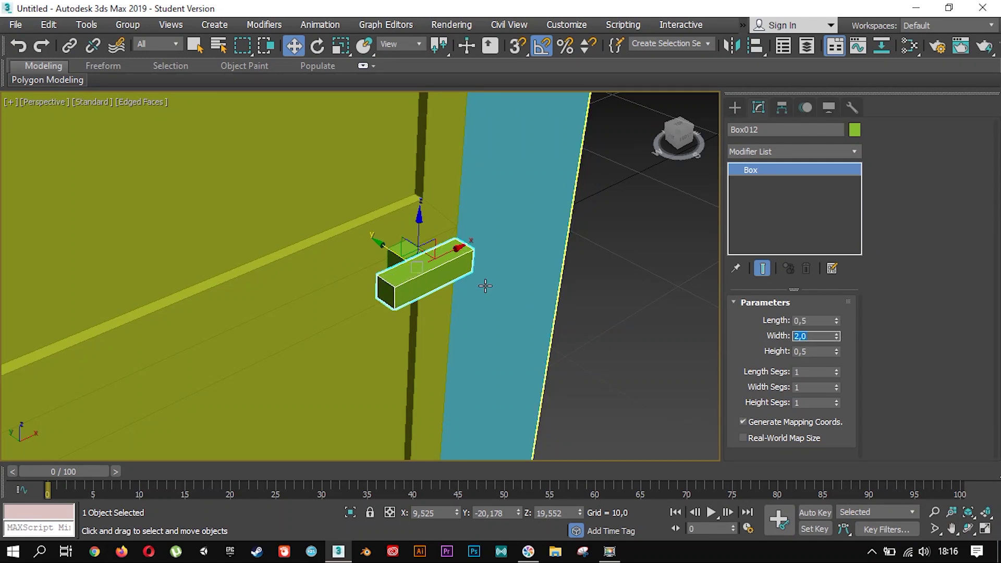
- In Top view, slide the 2,0-wide copy left along the door rail
{"action": "key", "text": "t"}
{"action": "scroll", "coordinate": [424, 286], "scroll_direction": "down", "scroll_amount": 5}
{"action": "scroll", "coordinate": [492, 286], "scroll_direction": "up", "scroll_amount": 4}
{"action": "scroll", "coordinate": [454, 270], "scroll_direction": "up", "scroll_amount": 3}
{"action": "scroll", "coordinate": [427, 239], "scroll_direction": "up", "scroll_amount": 2}
{"action": "scroll", "coordinate": [438, 245], "scroll_direction": "up", "scroll_amount": 3}
{"action": "mouse_move", "coordinate": [425, 228]}
{"action": "left_mouse_down"}
{"action": "mouse_move", "coordinate": [251, 230]}
{"action": "mouse_move", "coordinate": [256, 212]}
{"action": "left_mouse_up"}
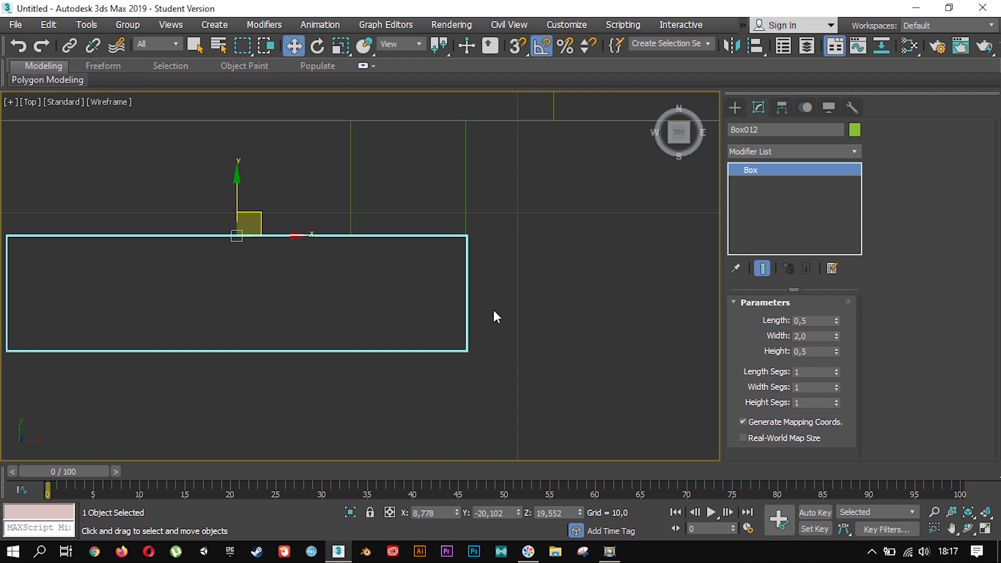
{"action": "left_click", "coordinate": [493, 310]}
{"action": "key", "text": "p"}
{"action": "scroll", "coordinate": [495, 309], "scroll_direction": "down", "scroll_amount": 2}
{"action": "scroll", "coordinate": [494, 308], "scroll_direction": "down", "scroll_amount": 3}
{"action": "scroll", "coordinate": [485, 305], "scroll_direction": "down", "scroll_amount": 3}
{"action": "mouse_move", "coordinate": [482, 302]}
{"action": "middle_mouse_down", "text": "alt"}
{"action": "mouse_move", "coordinate": [603, 291]}
{"action": "mouse_move", "coordinate": [246, 324]}
{"action": "mouse_move", "coordinate": [688, 184]}
{"action": "middle_mouse_up", "text": "alt"}
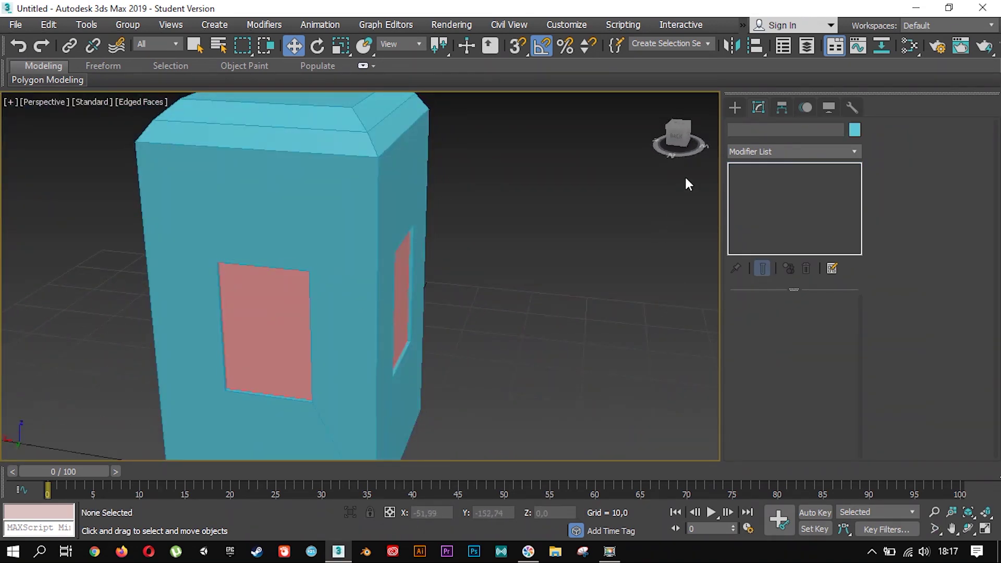
- Draw a tall, thin box beside the window in the Left view
{"action": "left_click", "coordinate": [734, 108]}
{"action": "left_click", "coordinate": [762, 195]}
{"action": "mouse_move", "coordinate": [648, 226]}
{"action": "middle_mouse_down", "text": "alt"}
{"action": "mouse_move", "coordinate": [428, 248]}
{"action": "mouse_move", "coordinate": [360, 240]}
{"action": "mouse_move", "coordinate": [328, 252]}
{"action": "mouse_move", "coordinate": [375, 230]}
{"action": "middle_mouse_up", "text": "alt"}
{"action": "key", "text": "f"}
{"action": "scroll", "coordinate": [354, 261], "scroll_direction": "down", "scroll_amount": 2}
{"action": "scroll", "coordinate": [356, 285], "scroll_direction": "down", "scroll_amount": 1}
{"action": "key", "text": "l"}
{"action": "scroll", "coordinate": [365, 245], "scroll_direction": "up", "scroll_amount": 3}
{"action": "scroll", "coordinate": [360, 287], "scroll_direction": "up", "scroll_amount": 2}
{"action": "scroll", "coordinate": [354, 328], "scroll_direction": "up", "scroll_amount": 3}
{"action": "left_click_drag", "start_coordinate": [486, 129], "coordinate": [470, 454]}
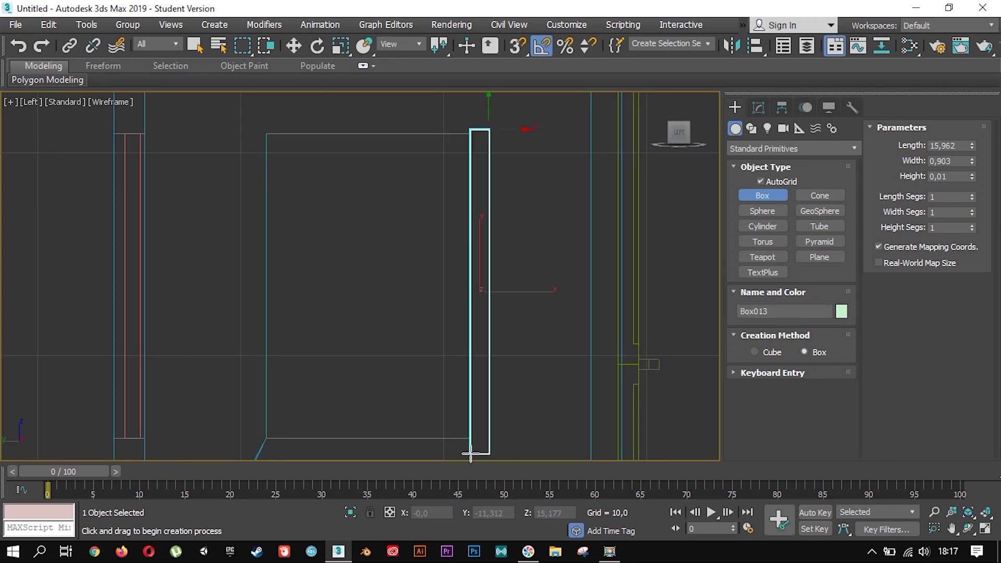
{"action": "left_click", "coordinate": [471, 454]}
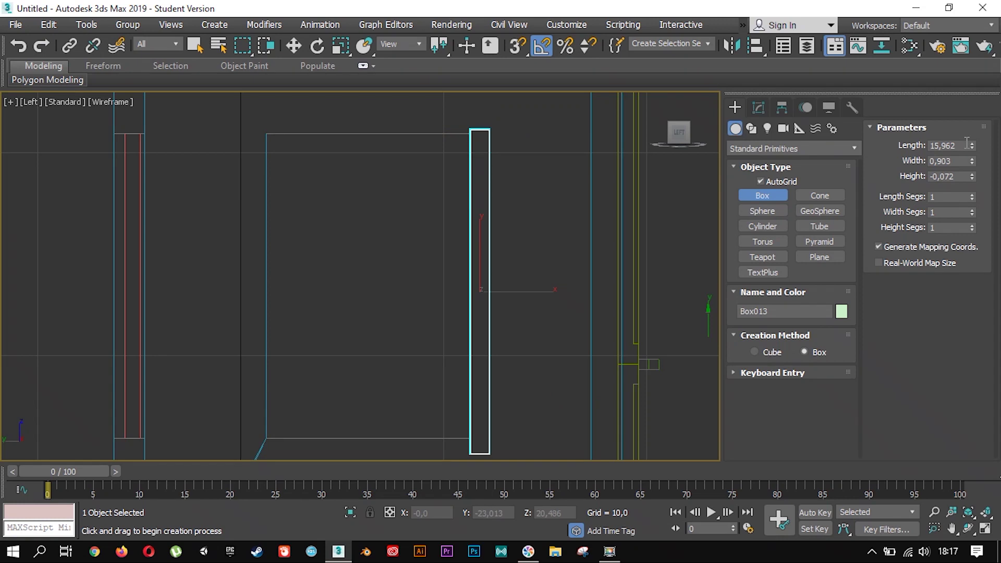
- Set the thin box's Length to 15,0 and Width to 1,0
{"action": "type", "text": "15"}
{"action": "key", "text": "Tab"}
{"action": "type", "text": "1"}
{"action": "key", "text": "Tab"}
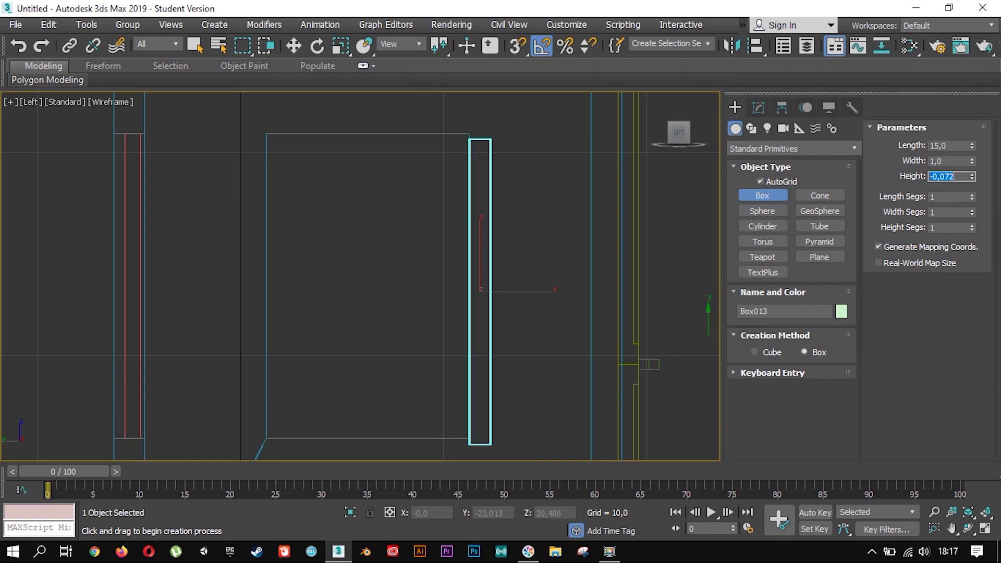
- Move the strip flush with the window's edge and raise its top slightly
{"action": "key", "text": "w"}
{"action": "scroll", "coordinate": [487, 203], "scroll_direction": "up", "scroll_amount": 2}
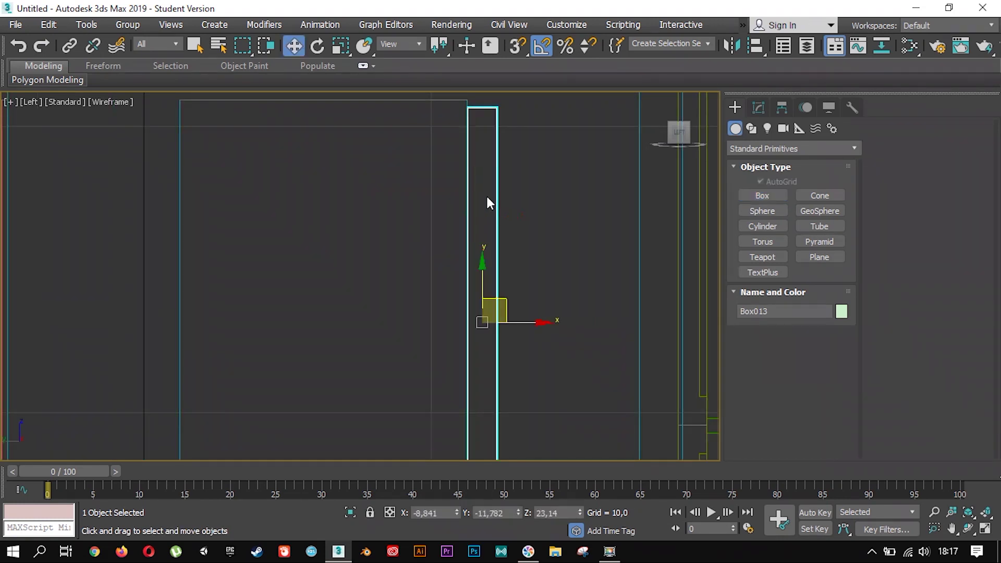
{"action": "scroll", "coordinate": [454, 215], "scroll_direction": "up", "scroll_amount": 2}
{"action": "scroll", "coordinate": [470, 188], "scroll_direction": "up", "scroll_amount": 2}
{"action": "scroll", "coordinate": [534, 202], "scroll_direction": "up", "scroll_amount": 2}
{"action": "middle_click_drag", "start_coordinate": [534, 202], "coordinate": [514, 249]}
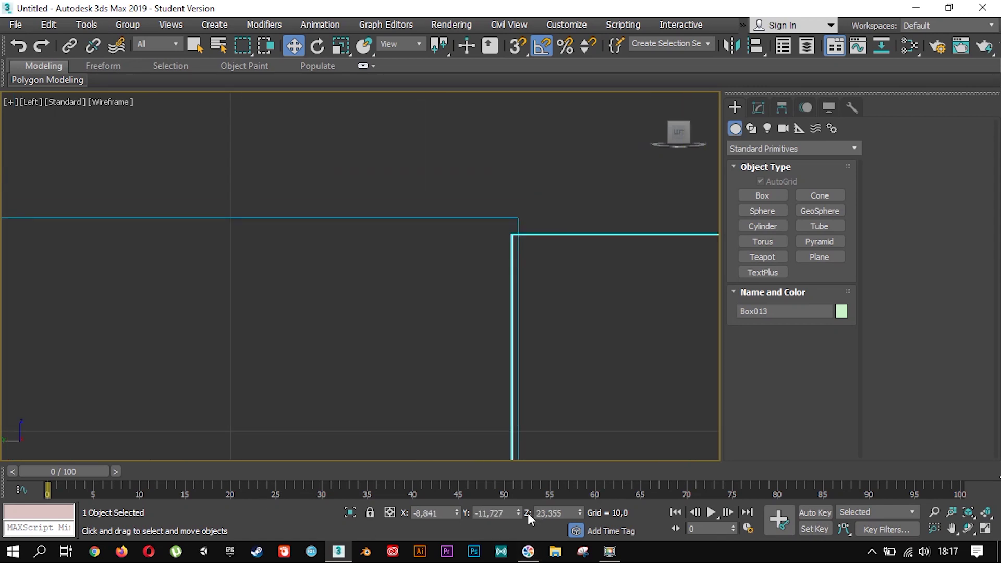
{"action": "left_click_drag", "start_coordinate": [516, 516], "coordinate": [520, 514]}
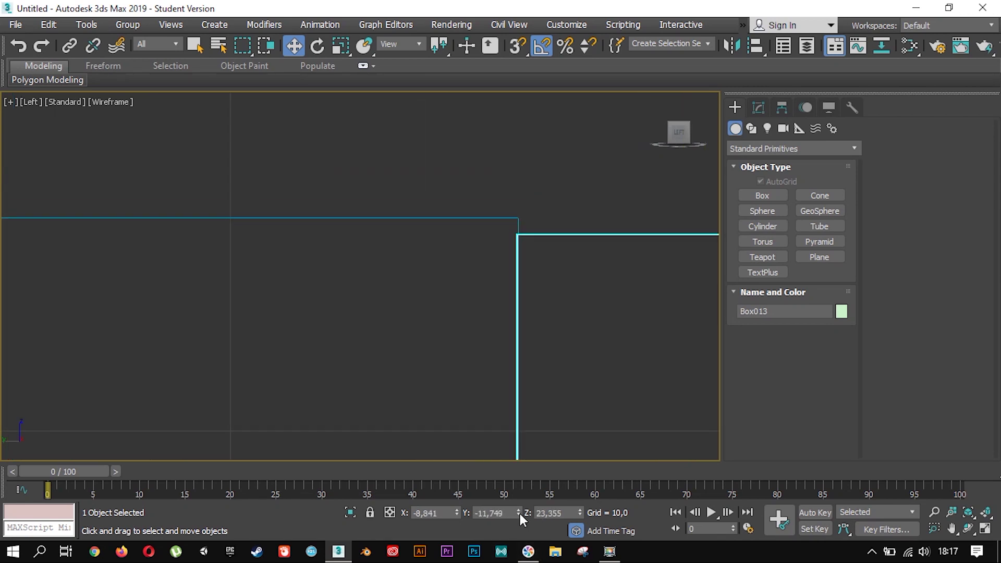
{"action": "left_click_drag", "start_coordinate": [581, 508], "coordinate": [581, 508]}
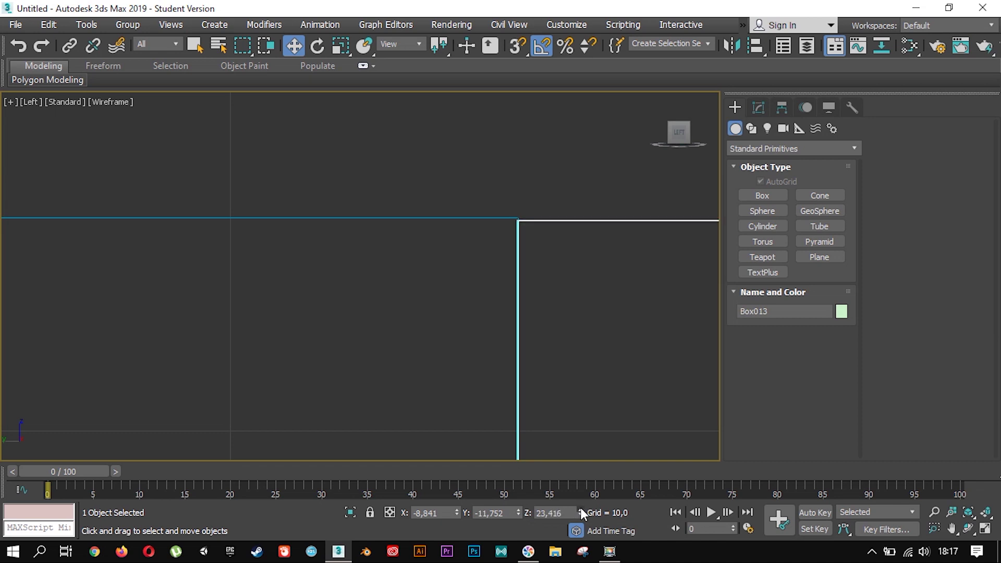
- Return to Perspective view and reselect the strip to check its placement
{"action": "scroll", "coordinate": [522, 261], "scroll_direction": "up", "scroll_amount": 3}
{"action": "left_click", "coordinate": [561, 237]}
{"action": "key", "text": "ctrl+z"}
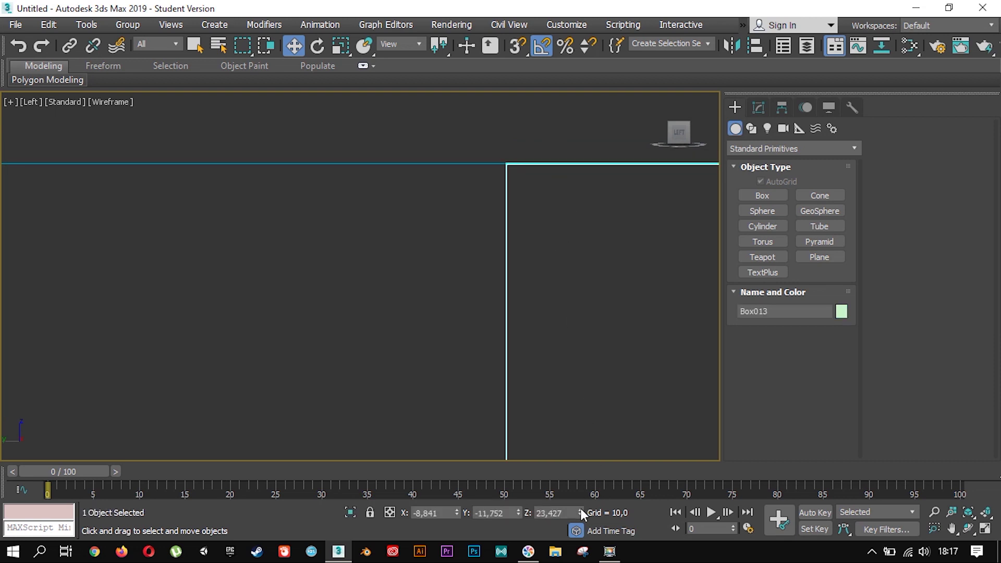
{"action": "left_click", "coordinate": [600, 370]}
{"action": "key", "text": "p"}
{"action": "scroll", "coordinate": [565, 327], "scroll_direction": "up", "scroll_amount": 5}
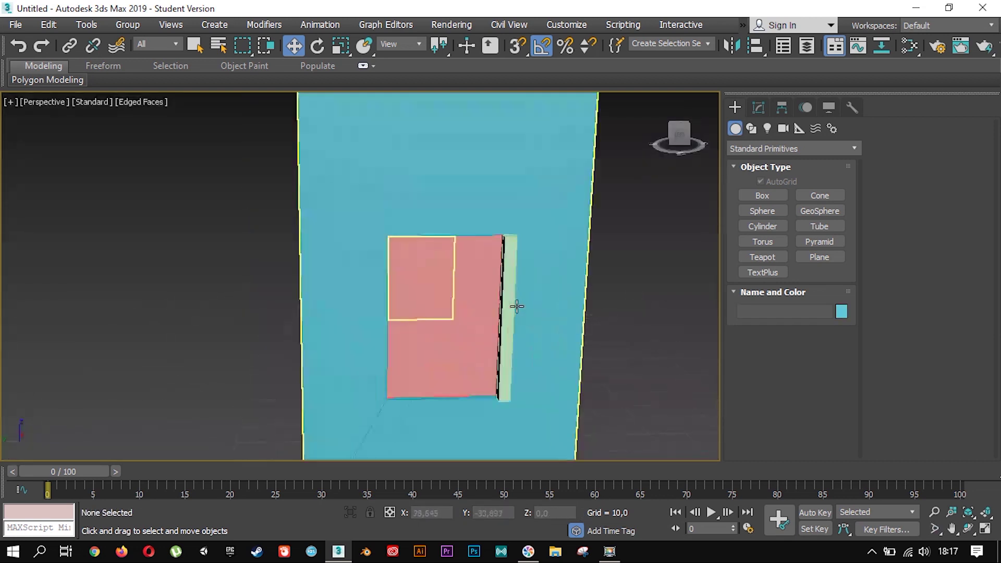
{"action": "left_click", "coordinate": [511, 298]}
{"action": "scroll", "coordinate": [528, 335], "scroll_direction": "down", "scroll_amount": 3}
{"action": "mouse_move", "coordinate": [527, 335]}
{"action": "middle_mouse_down", "text": "alt"}
{"action": "mouse_move", "coordinate": [587, 345]}
{"action": "mouse_move", "coordinate": [552, 342]}
{"action": "middle_mouse_up", "text": "alt"}
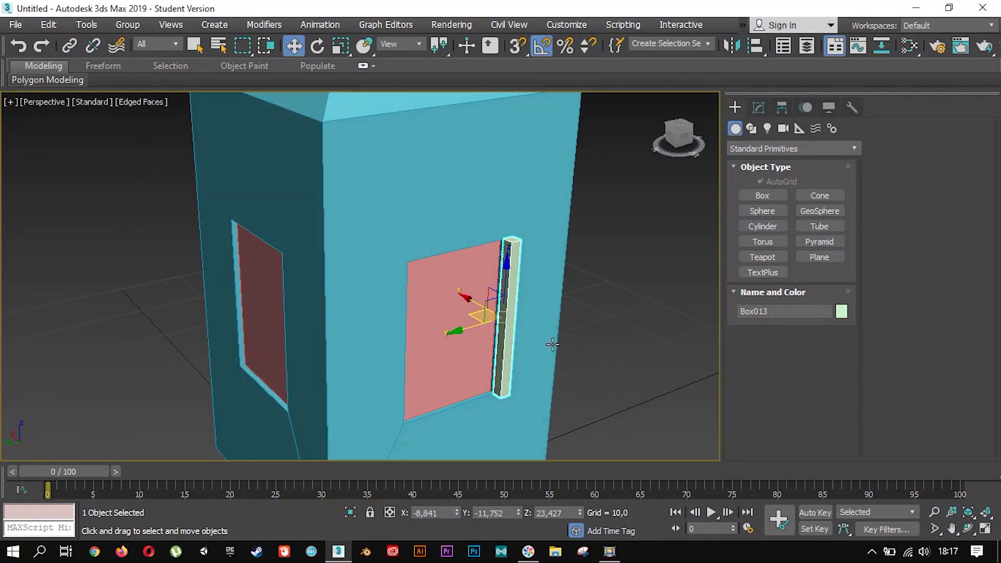
- In Left view, copy the strip toward the window's other side
{"action": "key", "text": "l"}
{"action": "scroll", "coordinate": [553, 344], "scroll_direction": "down", "scroll_amount": 2}
{"action": "scroll", "coordinate": [527, 327], "scroll_direction": "down", "scroll_amount": 2}
{"action": "scroll", "coordinate": [534, 420], "scroll_direction": "down", "scroll_amount": 3}
{"action": "middle_click_drag", "start_coordinate": [521, 384], "coordinate": [542, 167]}
{"action": "left_click_drag", "start_coordinate": [617, 293], "coordinate": [396, 327], "text": "shift"}
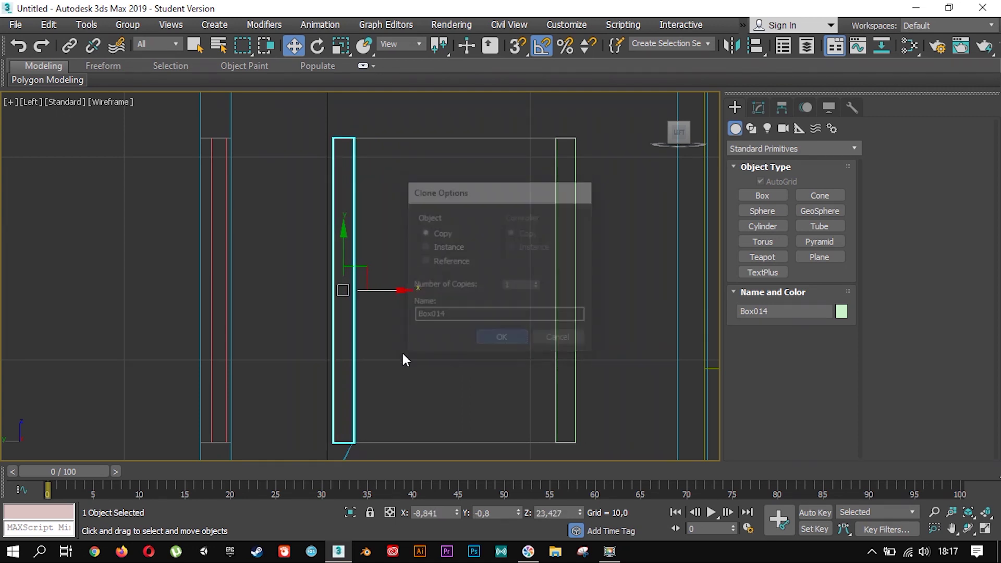
{"action": "key", "text": "Return"}
- Slide the copied strip onto the window's left edge
{"action": "scroll", "coordinate": [349, 317], "scroll_direction": "up", "scroll_amount": 2}
{"action": "scroll", "coordinate": [358, 259], "scroll_direction": "up", "scroll_amount": 2}
{"action": "scroll", "coordinate": [349, 229], "scroll_direction": "up", "scroll_amount": 2}
{"action": "scroll", "coordinate": [349, 222], "scroll_direction": "up", "scroll_amount": 2}
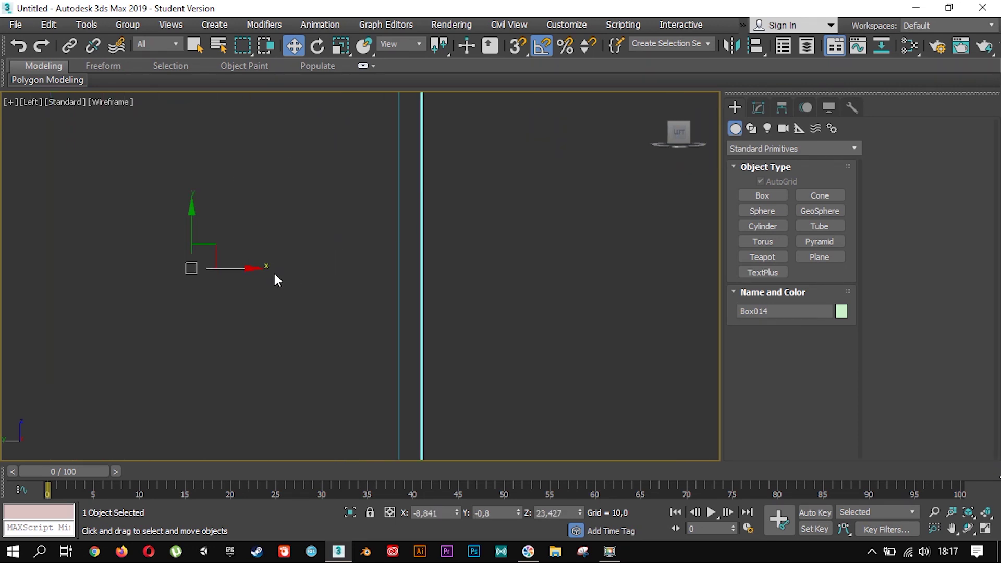
{"action": "left_click_drag", "start_coordinate": [256, 270], "coordinate": [234, 272]}
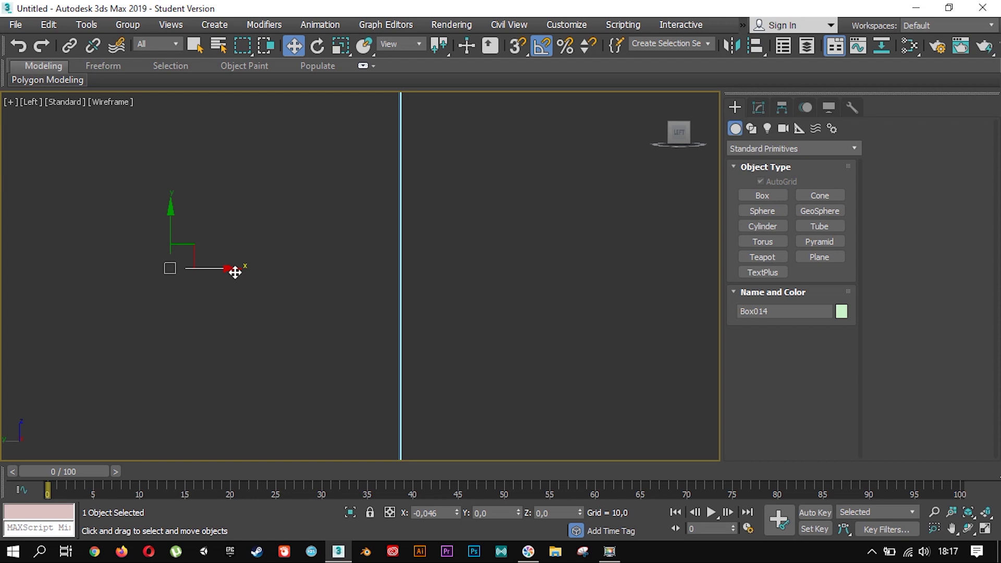
{"action": "scroll", "coordinate": [260, 296], "scroll_direction": "down", "scroll_amount": 2}
{"action": "scroll", "coordinate": [279, 282], "scroll_direction": "down", "scroll_amount": 2}
- Make a horizontal rotated copy of the strip and move it onto the posts' tops
{"action": "key", "text": "e"}
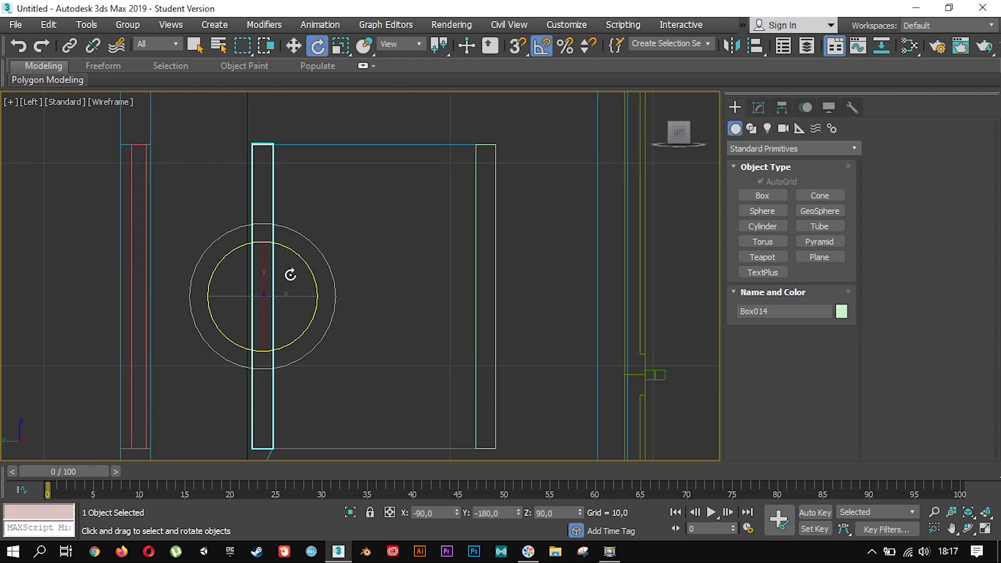
{"action": "left_click_drag", "start_coordinate": [311, 245], "coordinate": [374, 301], "text": "shift"}
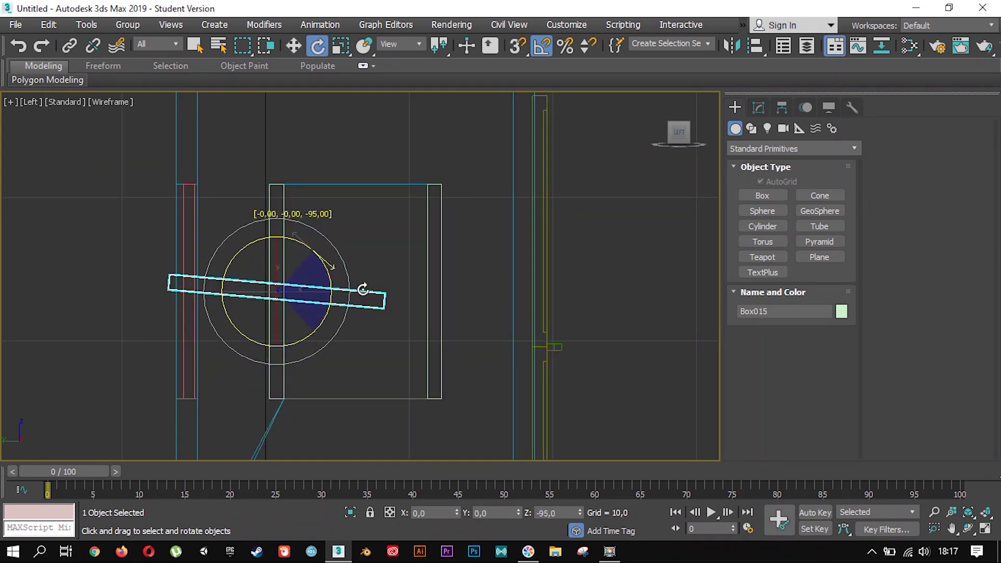
{"action": "left_click", "coordinate": [496, 340]}
{"action": "key", "text": "w"}
{"action": "scroll", "coordinate": [312, 230], "scroll_direction": "up", "scroll_amount": 2}
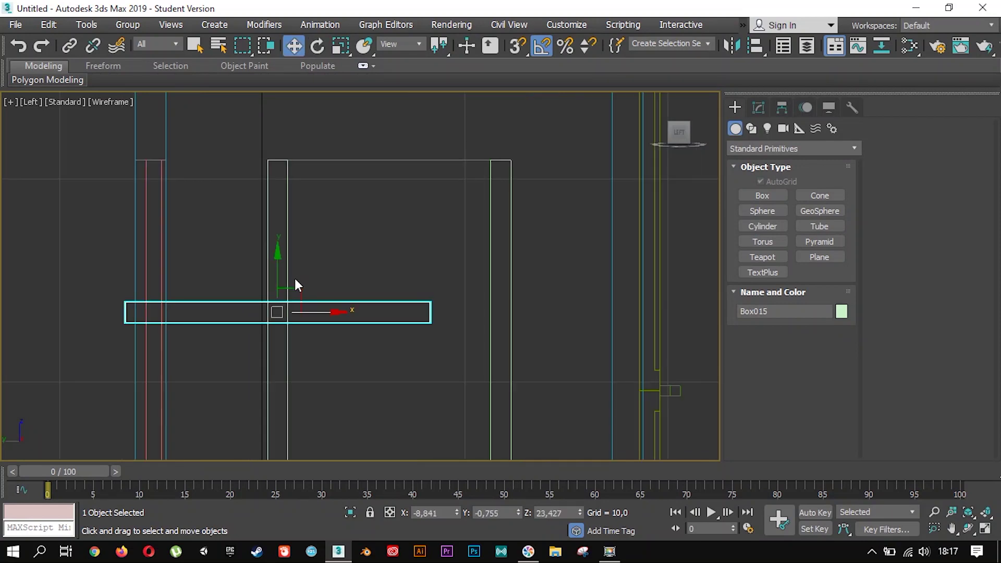
{"action": "left_click_drag", "start_coordinate": [321, 261], "coordinate": [425, 124]}
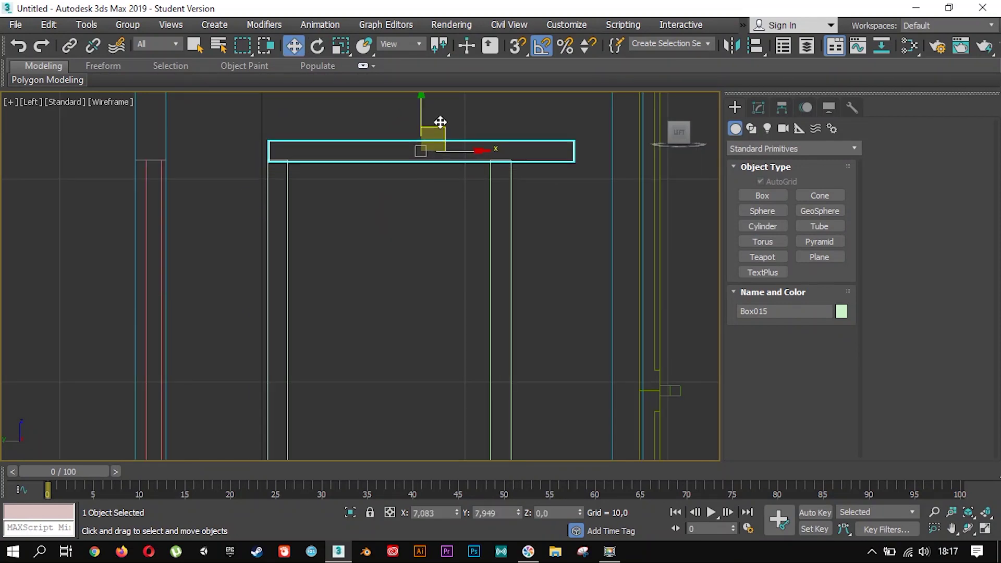
- Snap the top bar's corner onto the side bar's corner
{"action": "scroll", "coordinate": [252, 139], "scroll_direction": "up", "scroll_amount": 2}
{"action": "scroll", "coordinate": [270, 165], "scroll_direction": "up", "scroll_amount": 2}
{"action": "scroll", "coordinate": [363, 210], "scroll_direction": "up", "scroll_amount": 2}
{"action": "scroll", "coordinate": [365, 210], "scroll_direction": "up", "scroll_amount": 2}
{"action": "left_click_drag", "start_coordinate": [371, 278], "coordinate": [335, 268]}
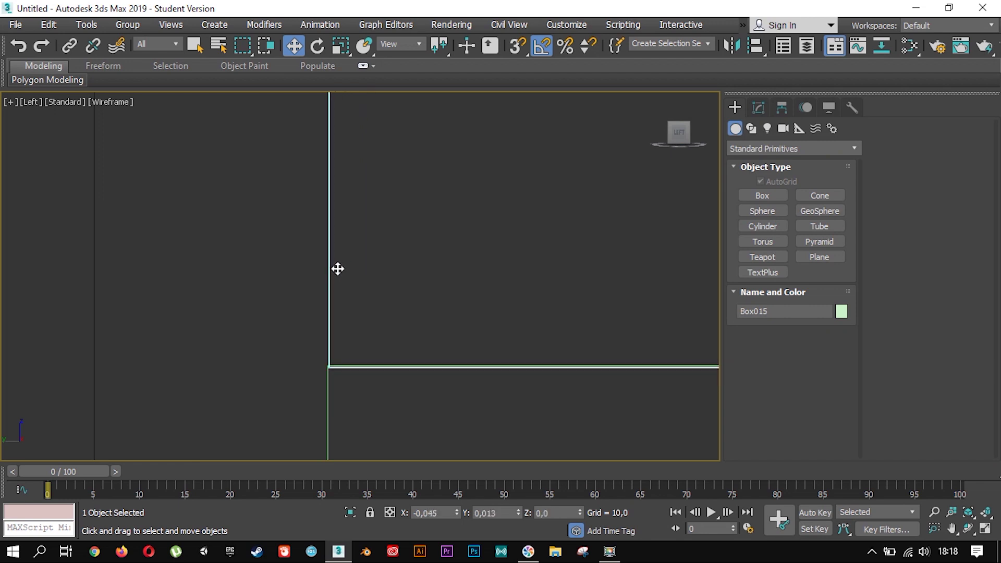
{"action": "scroll", "coordinate": [417, 253], "scroll_direction": "down", "scroll_amount": 2}
{"action": "scroll", "coordinate": [398, 259], "scroll_direction": "down", "scroll_amount": 2}
{"action": "scroll", "coordinate": [378, 255], "scroll_direction": "down", "scroll_amount": 2}
{"action": "scroll", "coordinate": [427, 260], "scroll_direction": "down", "scroll_amount": 2}
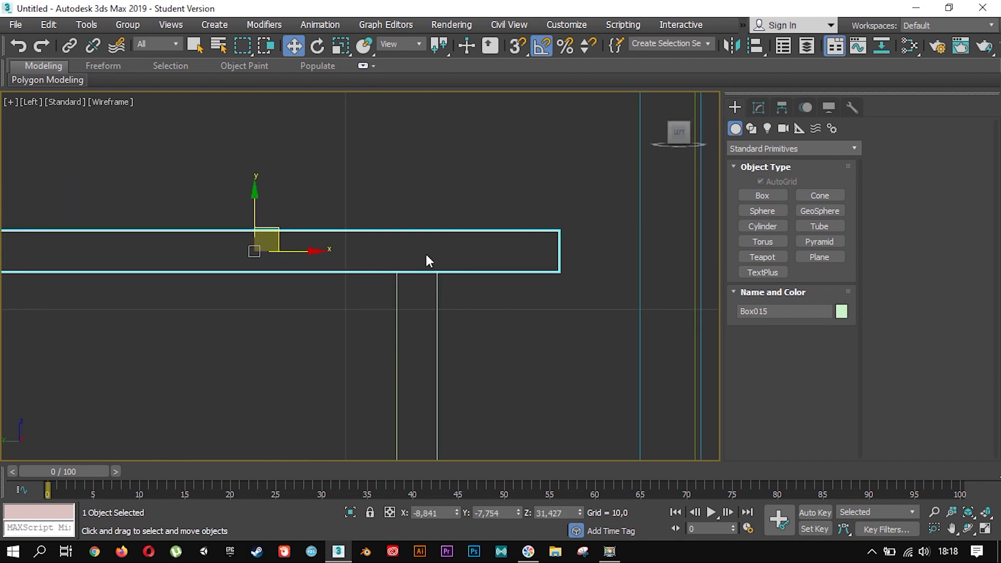
- Add Edit Poly to the top bar and pull its right-end vertices left to shorten it
{"action": "left_click", "coordinate": [759, 106]}
{"action": "left_click", "coordinate": [764, 150]}
{"action": "key", "text": "e"}
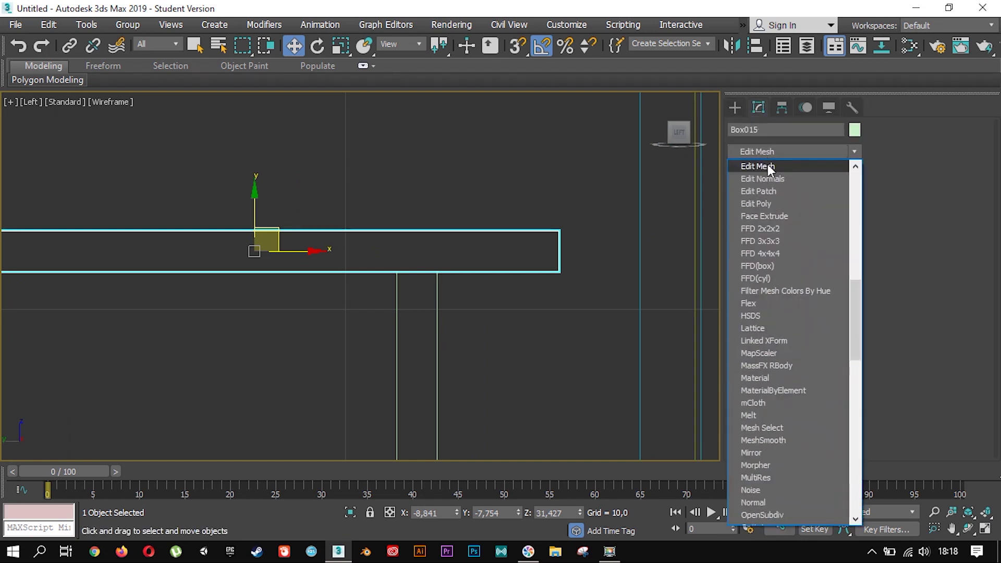
{"action": "left_click", "coordinate": [778, 204]}
{"action": "key", "text": "1"}
{"action": "mouse_move", "coordinate": [624, 317]}
{"action": "left_mouse_down"}
{"action": "mouse_move", "coordinate": [551, 219]}
{"action": "mouse_move", "coordinate": [378, 256]}
{"action": "left_mouse_up"}
{"action": "scroll", "coordinate": [550, 249], "scroll_direction": "up", "scroll_amount": 2}
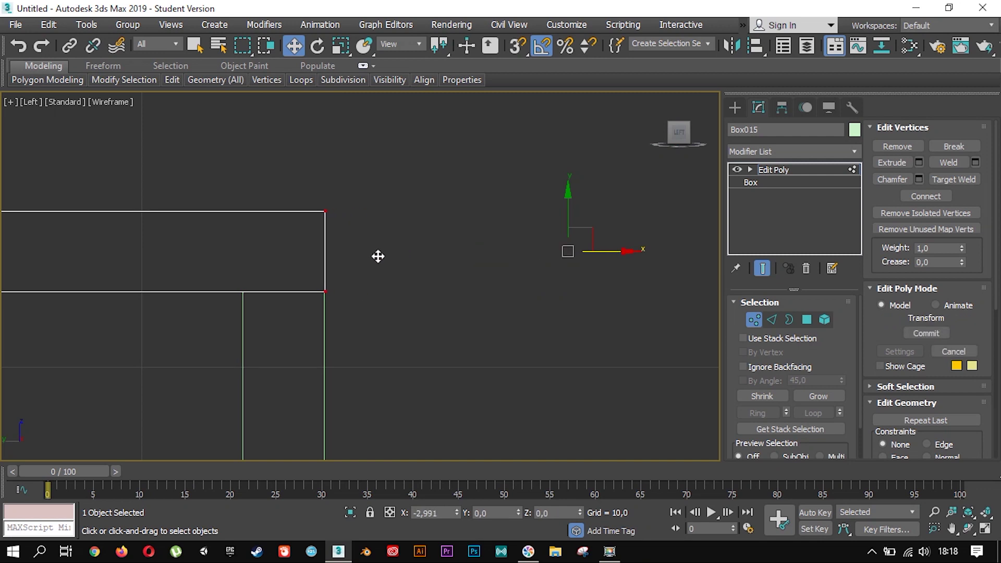
{"action": "left_click", "coordinate": [753, 320]}
{"action": "scroll", "coordinate": [313, 219], "scroll_direction": "down", "scroll_amount": 3}
- Copy the top bar down as the frame's bottom bar and nudge it into place
{"action": "middle_click_drag", "start_coordinate": [307, 208], "coordinate": [357, 134]}
{"action": "left_click_drag", "start_coordinate": [352, 104], "coordinate": [339, 430], "text": "shift"}
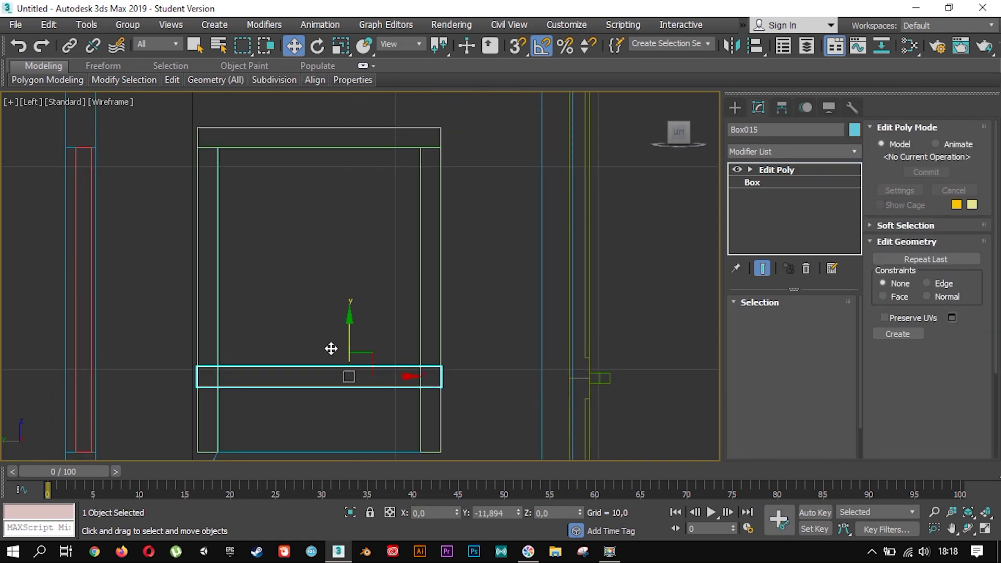
{"action": "left_click", "coordinate": [483, 337]}
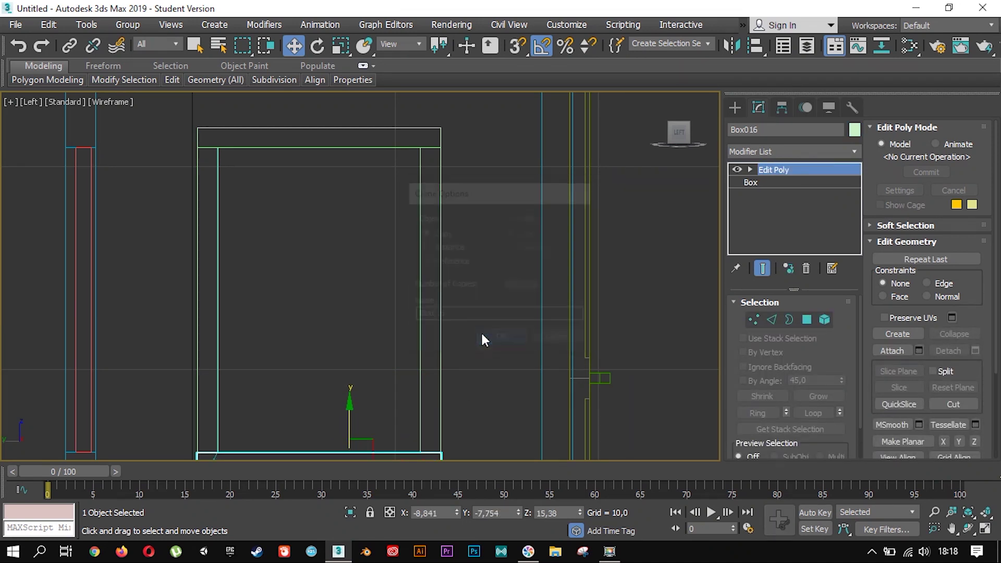
{"action": "scroll", "coordinate": [407, 355], "scroll_direction": "down", "scroll_amount": 2}
{"action": "middle_click_drag", "start_coordinate": [407, 355], "coordinate": [408, 247]}
{"action": "scroll", "coordinate": [445, 329], "scroll_direction": "up", "scroll_amount": 3}
{"action": "scroll", "coordinate": [376, 374], "scroll_direction": "up", "scroll_amount": 3}
{"action": "scroll", "coordinate": [424, 368], "scroll_direction": "up", "scroll_amount": 2}
{"action": "left_click_drag", "start_coordinate": [420, 405], "coordinate": [425, 392]}
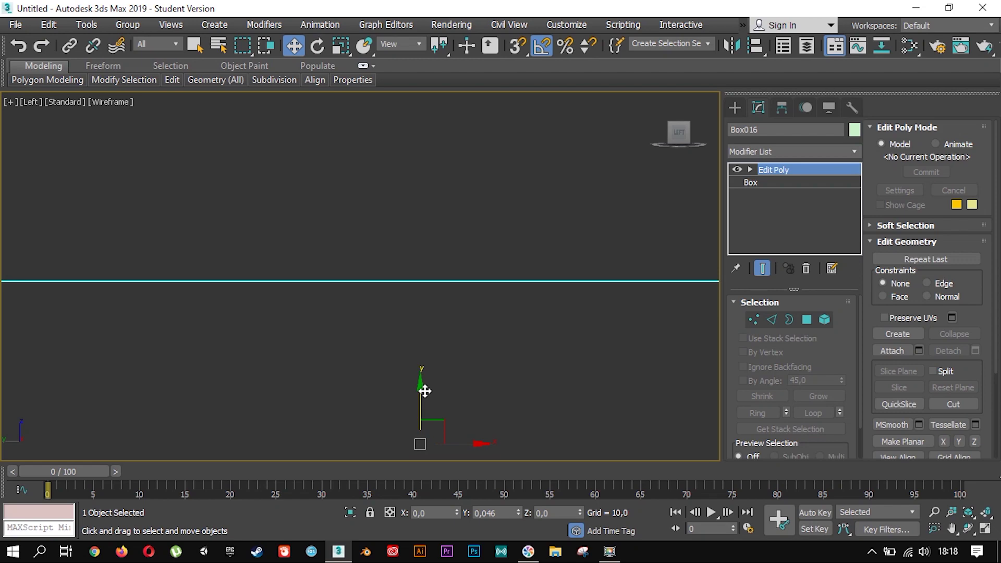
{"action": "key", "text": "p"}
{"action": "scroll", "coordinate": [433, 354], "scroll_direction": "down", "scroll_amount": 2}
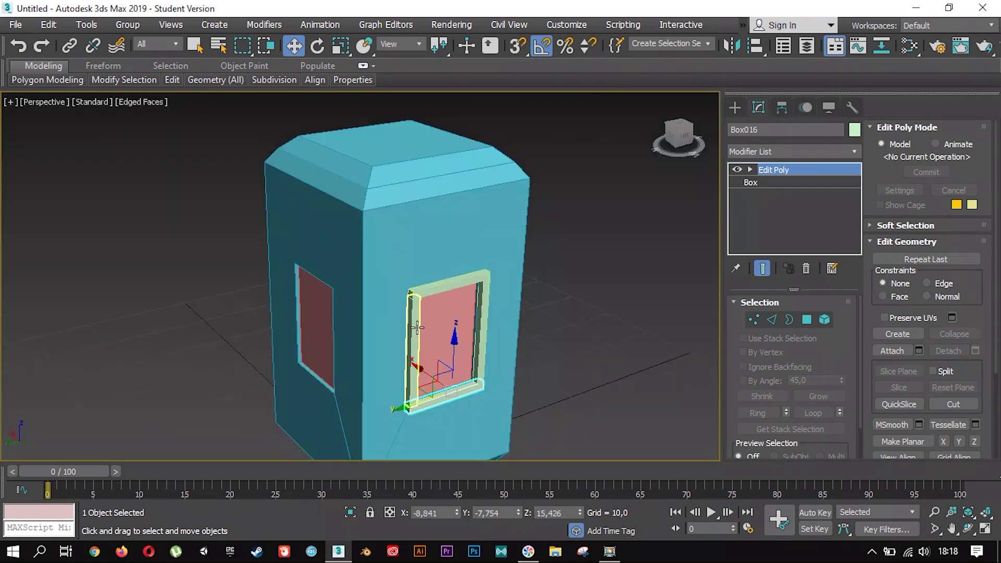
- Copy the selected window frame bars onto the side window and align them
{"action": "left_click", "coordinate": [417, 324], "text": "ctrl"}
{"action": "left_click", "coordinate": [430, 291], "text": "ctrl"}
{"action": "left_click", "coordinate": [482, 319], "text": "ctrl"}
{"action": "mouse_move", "coordinate": [483, 319]}
{"action": "middle_mouse_down", "text": "alt"}
{"action": "mouse_move", "coordinate": [509, 338]}
{"action": "mouse_move", "coordinate": [538, 290]}
{"action": "middle_mouse_up", "text": "alt"}
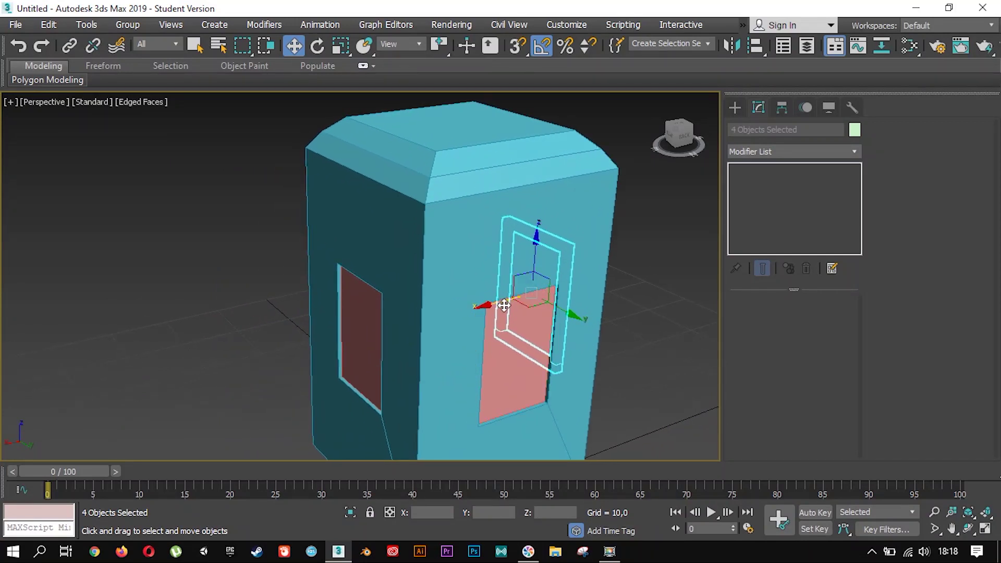
{"action": "left_click_drag", "start_coordinate": [503, 305], "coordinate": [329, 354]}
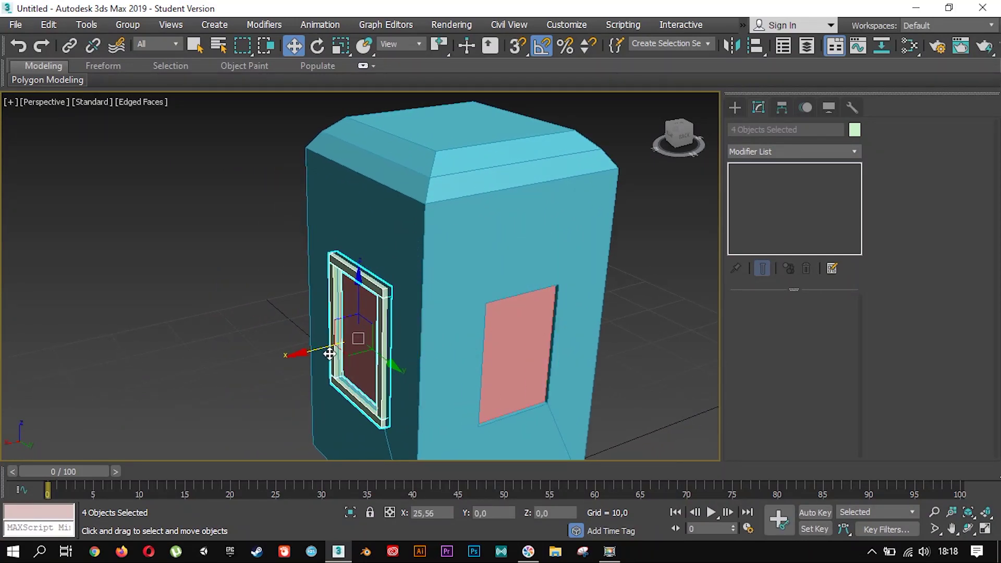
{"action": "key", "text": "ctrl+v"}
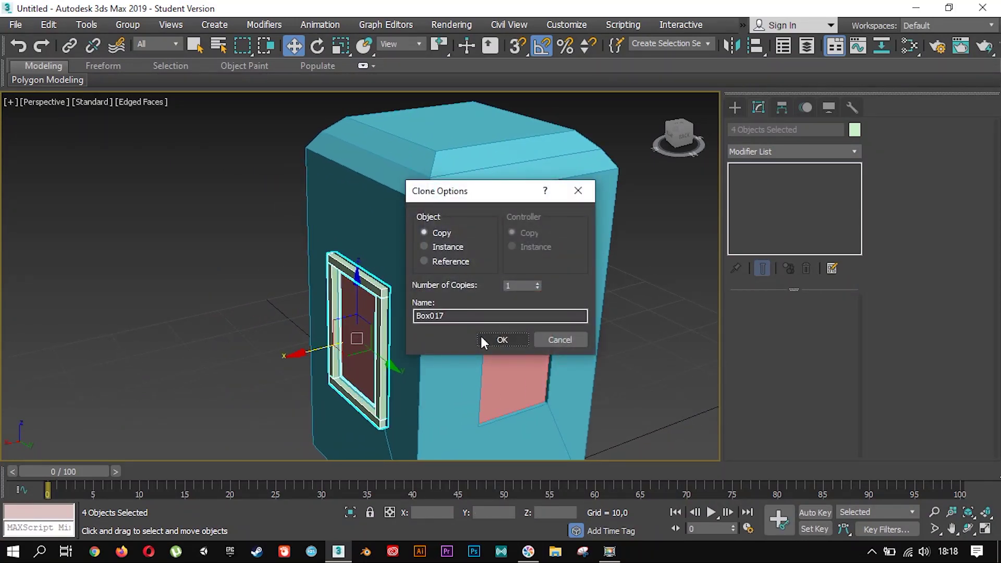
{"action": "left_click", "coordinate": [481, 337]}
{"action": "scroll", "coordinate": [369, 350], "scroll_direction": "up", "scroll_amount": 4}
{"action": "left_click_drag", "start_coordinate": [291, 341], "coordinate": [290, 342]}
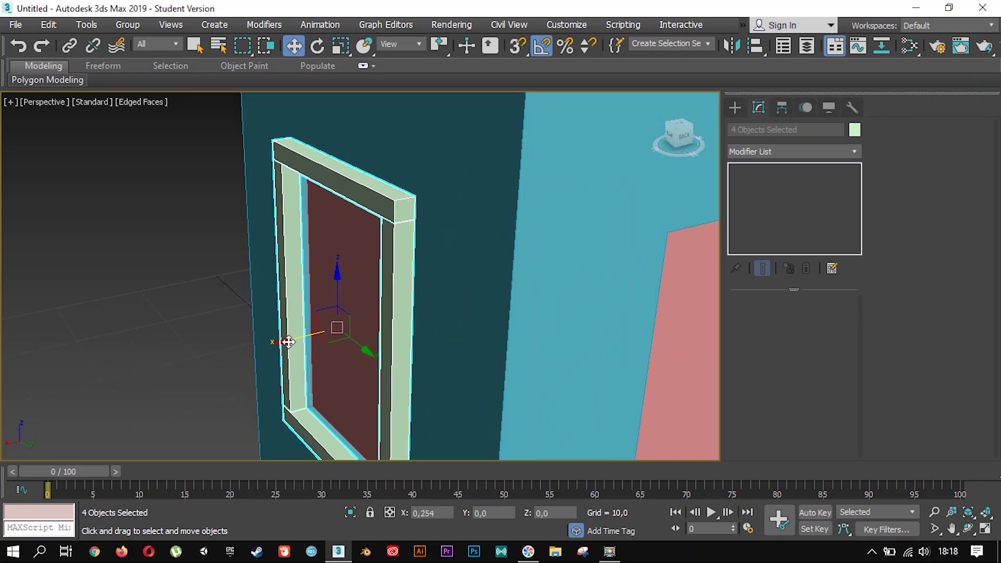
- Make rotated copies of both window frames around the booth's Z axis
{"action": "scroll", "coordinate": [290, 343], "scroll_direction": "down", "scroll_amount": 5}
{"action": "mouse_move", "coordinate": [297, 339]}
{"action": "middle_mouse_down", "text": "alt"}
{"action": "mouse_move", "coordinate": [365, 304]}
{"action": "mouse_move", "coordinate": [432, 326]}
{"action": "middle_mouse_up", "text": "alt"}
{"action": "left_click", "coordinate": [457, 297], "text": "ctrl"}
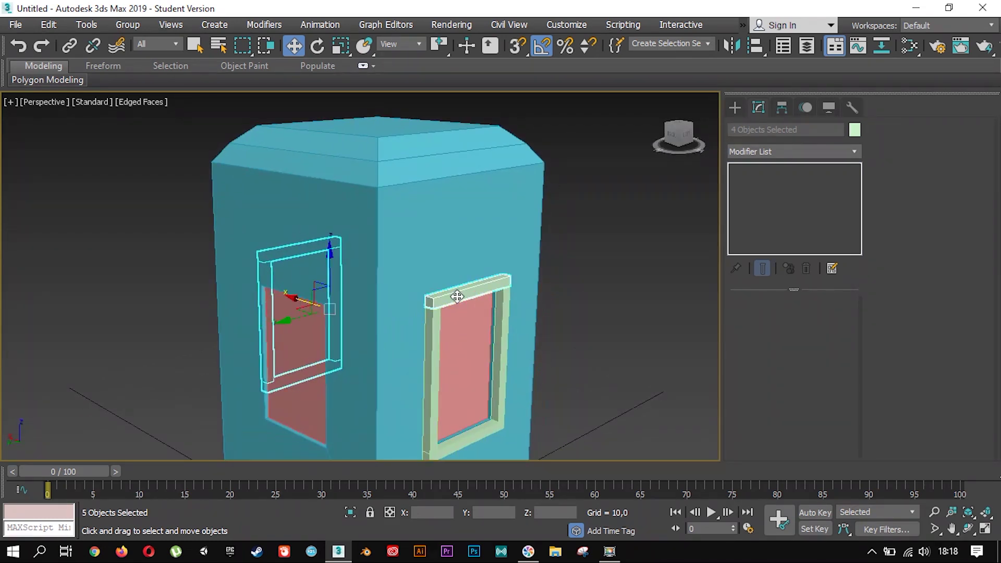
{"action": "left_click", "coordinate": [466, 435], "text": "ctrl"}
{"action": "key", "text": "e"}
{"action": "scroll", "coordinate": [500, 387], "scroll_direction": "down", "scroll_amount": 3}
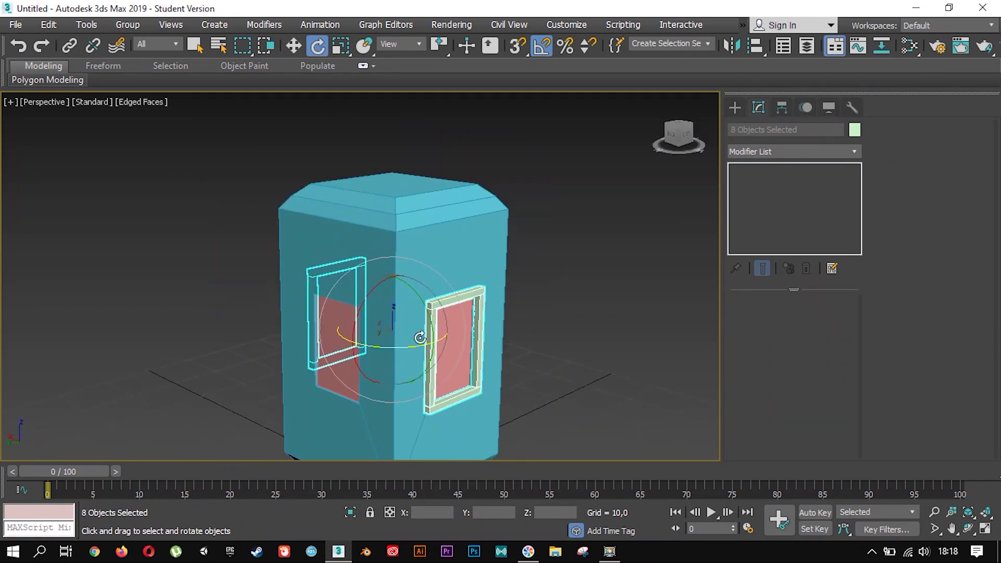
{"action": "left_click_drag", "start_coordinate": [472, 373], "coordinate": [465, 341]}
{"action": "left_click", "coordinate": [505, 338]}
- Delete the four stray frame bars covering the yellow door
{"action": "middle_click_drag", "start_coordinate": [506, 338], "coordinate": [459, 313], "text": "alt"}
{"action": "scroll", "coordinate": [455, 294], "scroll_direction": "up", "scroll_amount": 3}
{"action": "left_click", "coordinate": [455, 295]}
{"action": "key", "text": "w"}
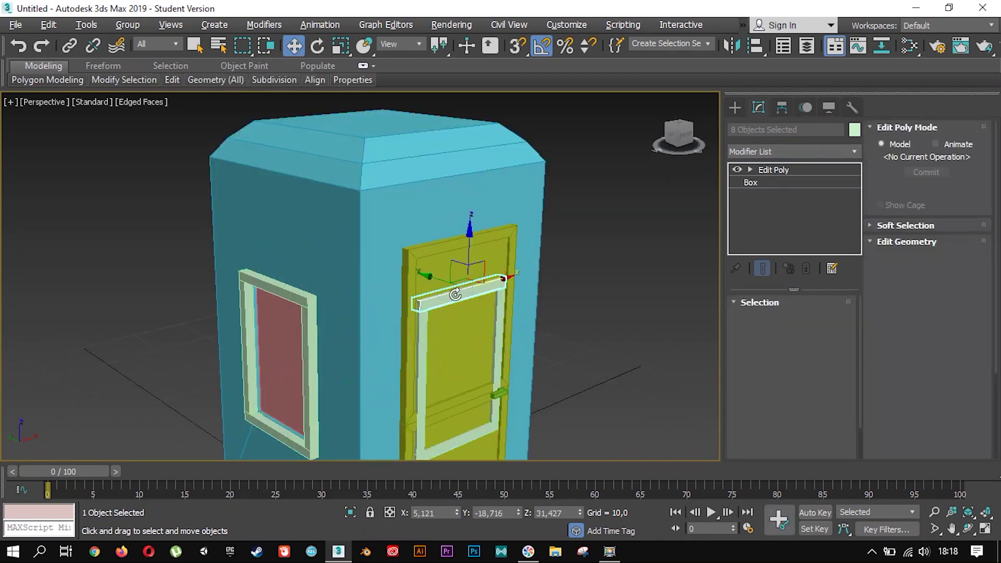
{"action": "key", "text": "Delete"}
{"action": "left_click", "coordinate": [502, 338]}
{"action": "key", "text": "Delete"}
{"action": "left_click", "coordinate": [422, 365]}
{"action": "key", "text": "Delete"}
{"action": "left_click", "coordinate": [467, 437]}
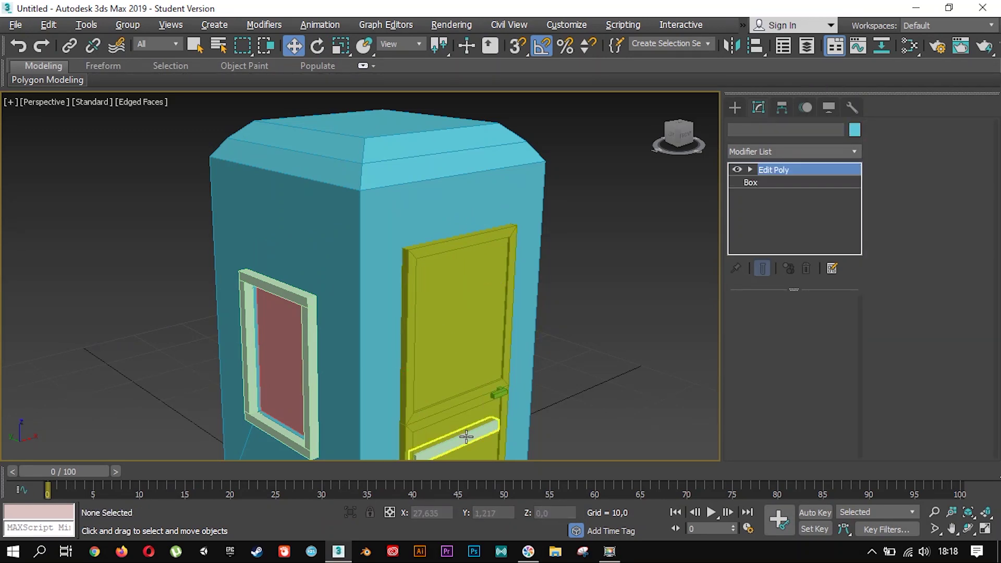
{"action": "key", "text": "Delete"}
{"action": "scroll", "coordinate": [418, 358], "scroll_direction": "down", "scroll_amount": 3}
{"action": "middle_click_drag", "start_coordinate": [418, 358], "coordinate": [532, 354], "text": "alt"}
{"action": "scroll", "coordinate": [478, 335], "scroll_direction": "up", "scroll_amount": 5}
- Set the sill's Box Height to -3 to thicken it
{"action": "left_click", "coordinate": [478, 334]}
{"action": "scroll", "coordinate": [478, 335], "scroll_direction": "up", "scroll_amount": 3}
{"action": "left_click", "coordinate": [774, 183]}
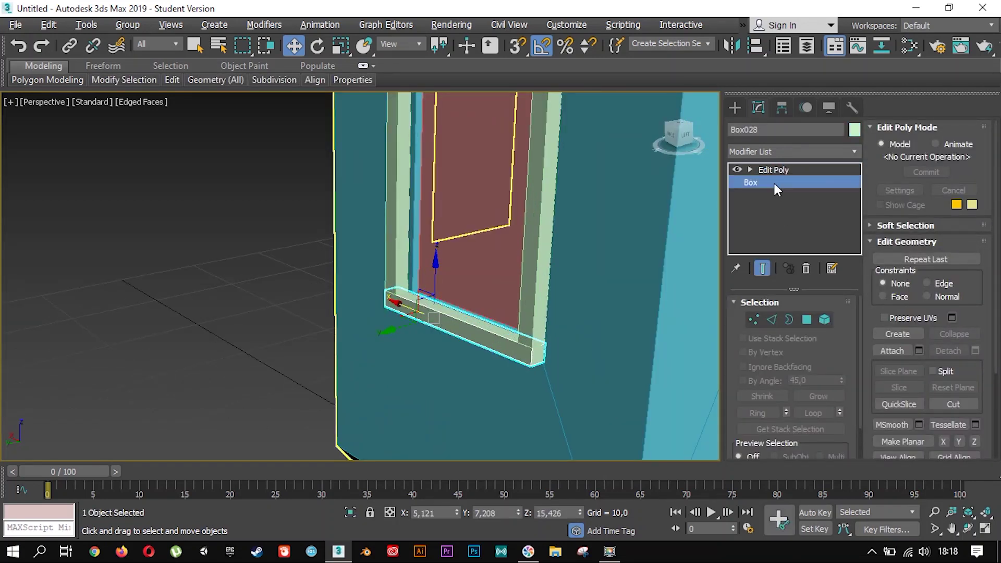
{"action": "left_click_drag", "start_coordinate": [836, 350], "coordinate": [841, 336]}
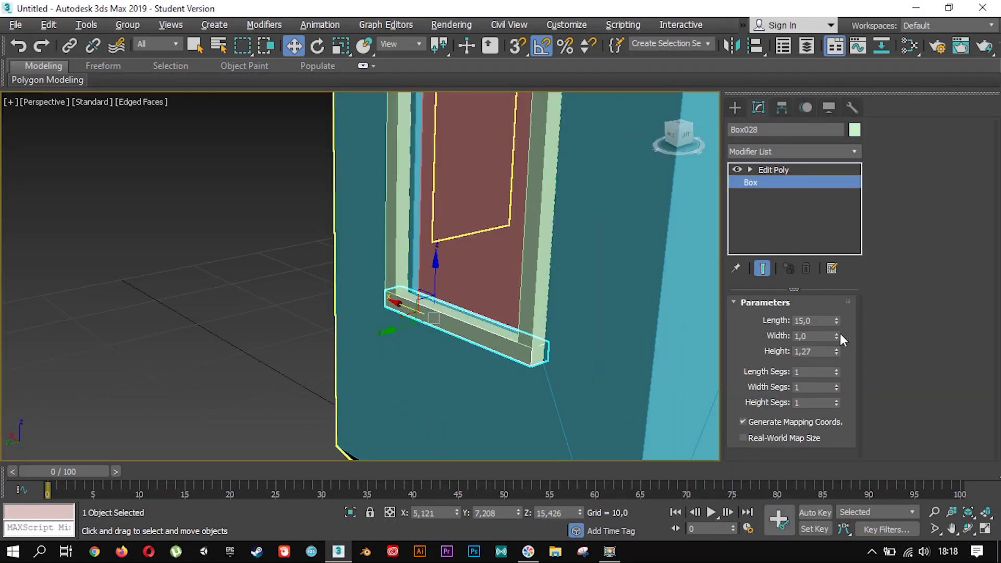
{"action": "left_click_drag", "start_coordinate": [840, 349], "coordinate": [833, 7]}
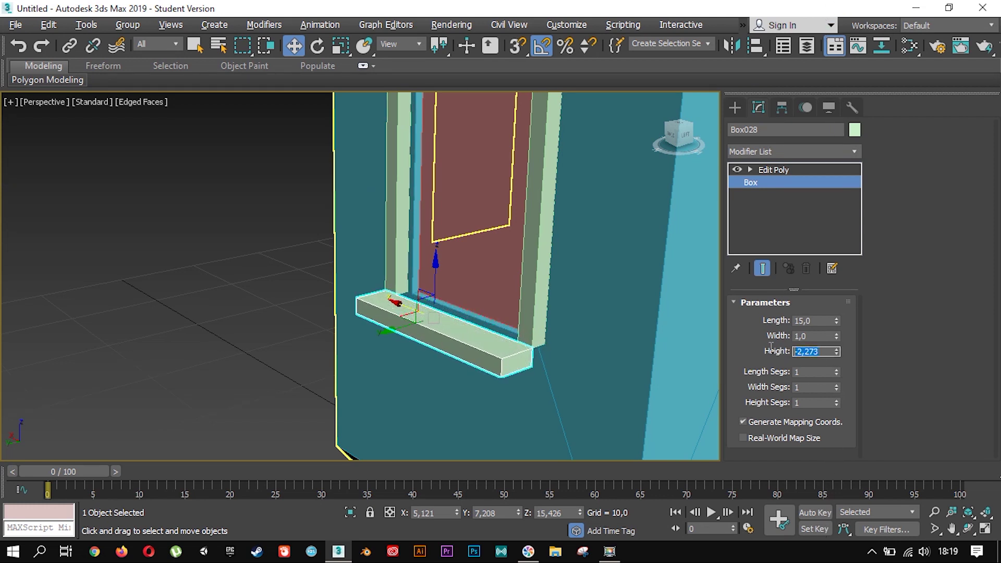
{"action": "type", "text": "-3"}
{"action": "key", "text": "Return"}
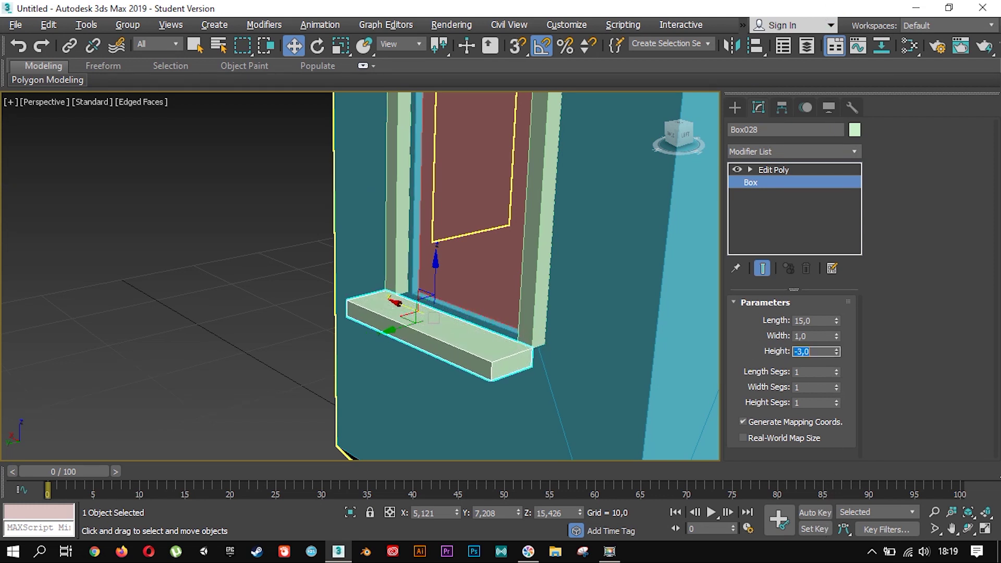
- Slide the sill outward from the wall and view the whole booth
{"action": "middle_click_drag", "start_coordinate": [444, 313], "coordinate": [451, 336], "text": "alt"}
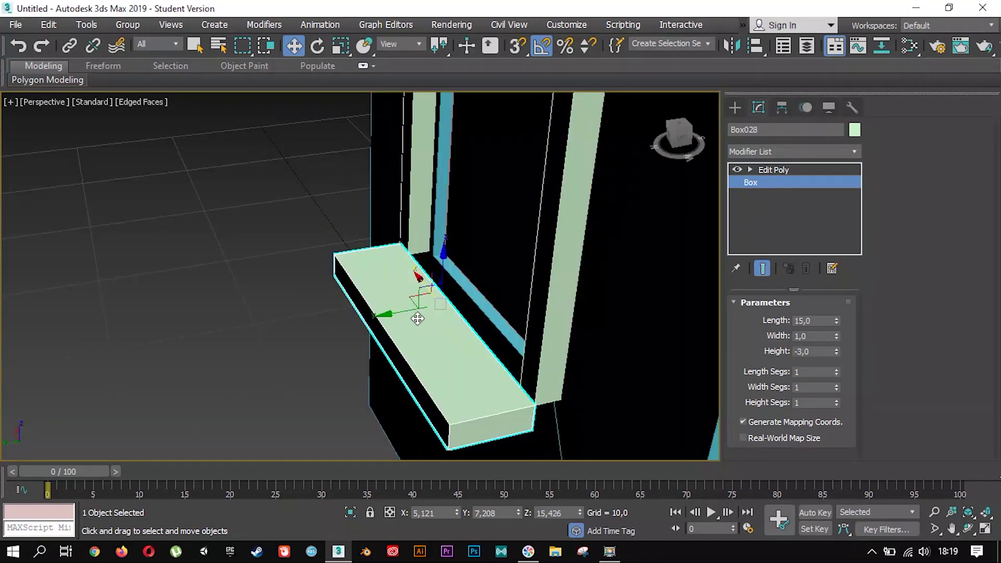
{"action": "left_click_drag", "start_coordinate": [406, 313], "coordinate": [426, 317]}
{"action": "left_click", "coordinate": [240, 304]}
{"action": "scroll", "coordinate": [240, 305], "scroll_direction": "down", "scroll_amount": 5}
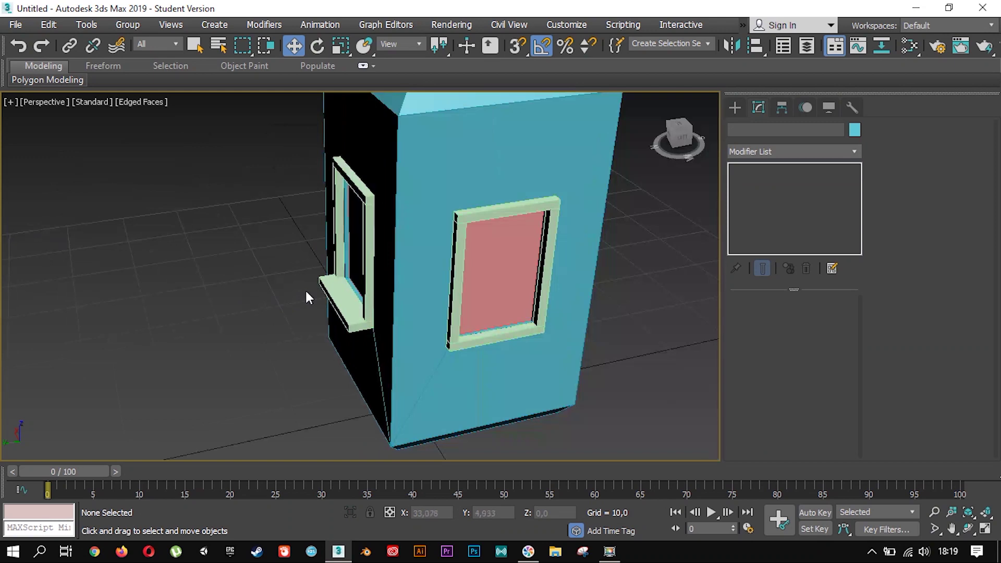
{"action": "scroll", "coordinate": [306, 295], "scroll_direction": "down", "scroll_amount": 2}
{"action": "mouse_move", "coordinate": [297, 325]}
{"action": "middle_mouse_down", "text": "alt"}
{"action": "mouse_move", "coordinate": [387, 277]}
{"action": "mouse_move", "coordinate": [381, 321]}
{"action": "middle_mouse_up", "text": "alt"}
- Draw a new flat box around the booth's footprint in the Top view
{"action": "left_click", "coordinate": [735, 107]}
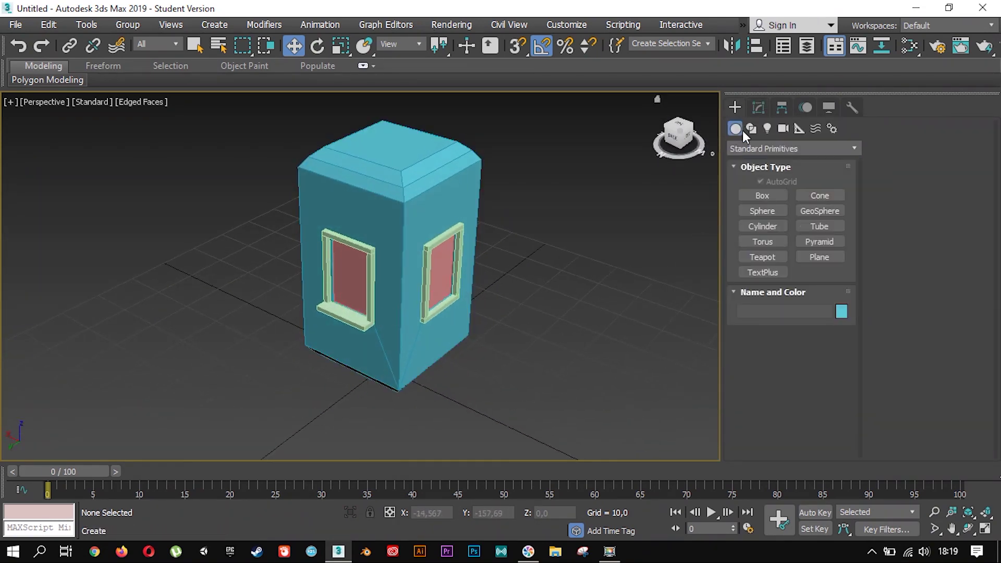
{"action": "left_click", "coordinate": [751, 194]}
{"action": "key", "text": "t"}
{"action": "scroll", "coordinate": [475, 251], "scroll_direction": "down", "scroll_amount": 3}
{"action": "scroll", "coordinate": [440, 252], "scroll_direction": "down", "scroll_amount": 3}
{"action": "scroll", "coordinate": [438, 239], "scroll_direction": "down", "scroll_amount": 3}
{"action": "scroll", "coordinate": [285, 216], "scroll_direction": "down", "scroll_amount": 1}
{"action": "left_click_drag", "start_coordinate": [293, 199], "coordinate": [476, 388]}
- Size the new base slab, Box029, to 26 × 26 × 3
{"action": "key", "text": "p"}
{"action": "scroll", "coordinate": [457, 375], "scroll_direction": "up", "scroll_amount": 2}
{"action": "scroll", "coordinate": [412, 355], "scroll_direction": "up", "scroll_amount": 3}
{"action": "key", "text": "w"}
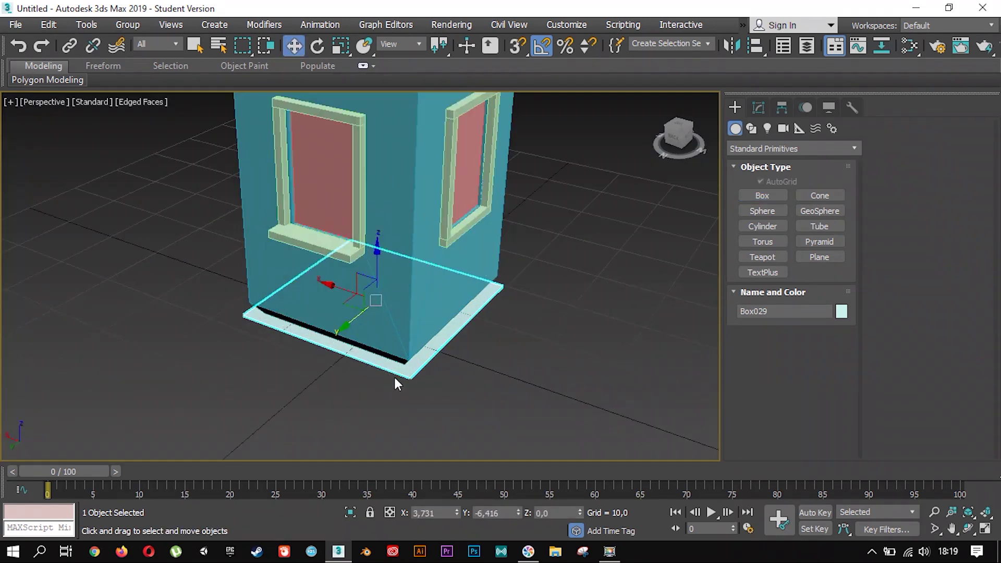
{"action": "left_click", "coordinate": [758, 108]}
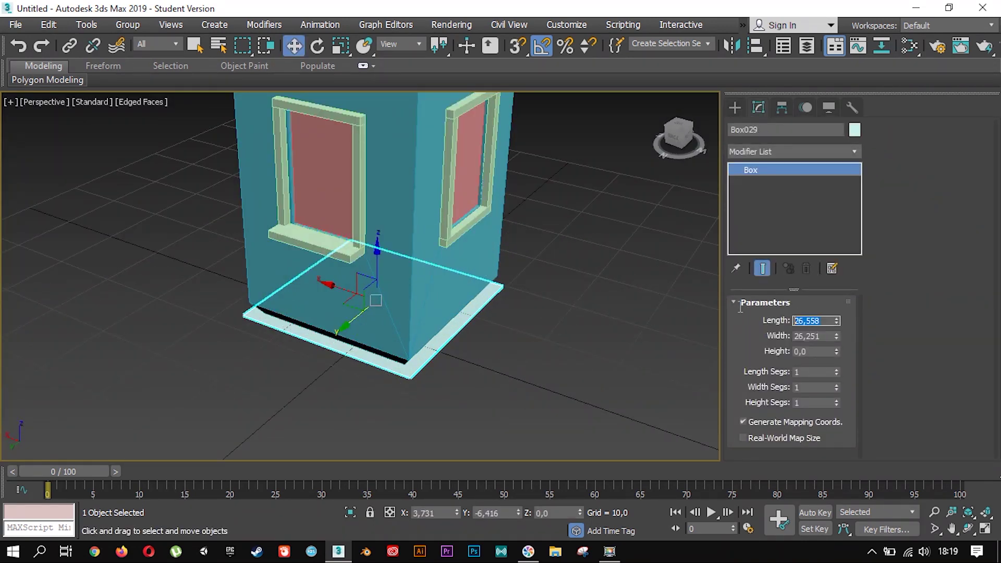
{"action": "type", "text": "26"}
{"action": "key", "text": "Tab"}
{"action": "type", "text": "26"}
{"action": "key", "text": "Tab"}
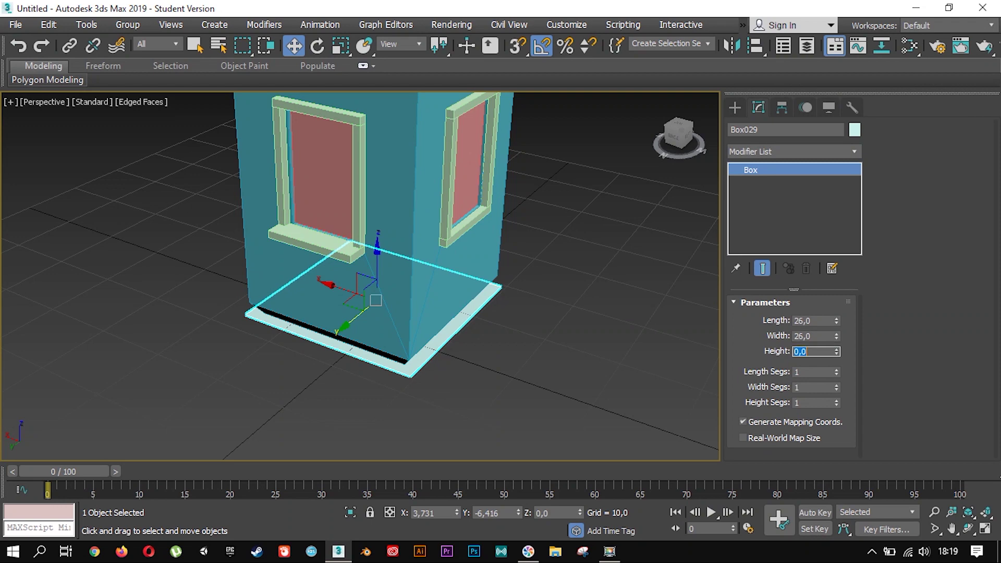
{"action": "type", "text": "3"}
{"action": "key", "text": "Return"}
- Raise the base band slightly, then Shift-drag a copy up to the booth's top
{"action": "scroll", "coordinate": [496, 346], "scroll_direction": "up", "scroll_amount": 3}
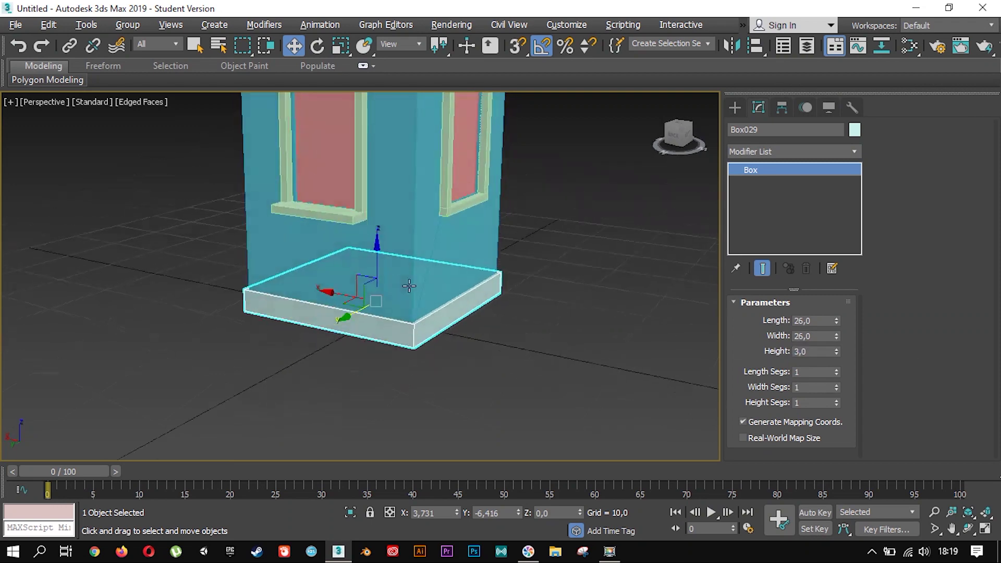
{"action": "left_click_drag", "start_coordinate": [372, 271], "coordinate": [369, 241]}
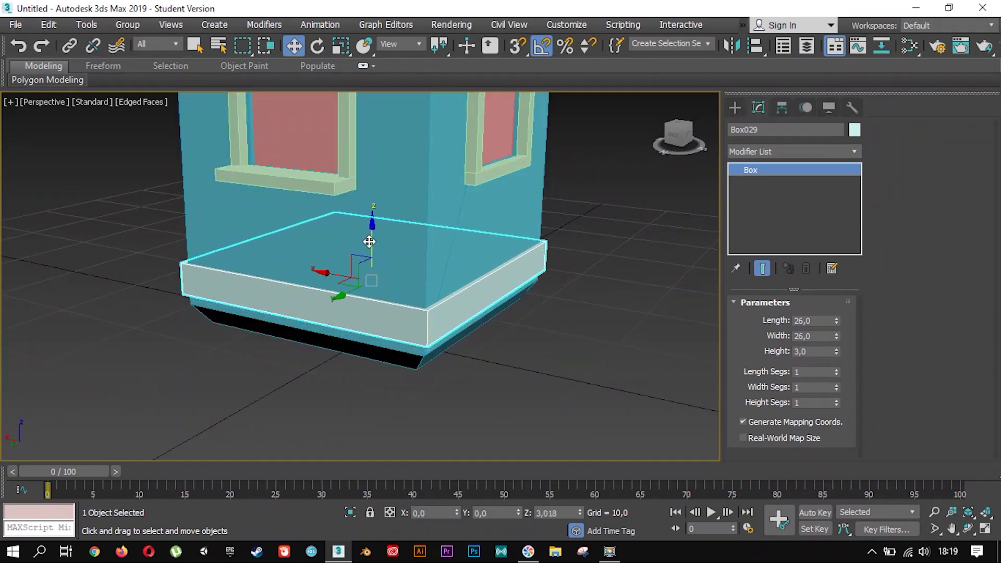
{"action": "scroll", "coordinate": [370, 241], "scroll_direction": "down", "scroll_amount": 3}
{"action": "key", "text": "f"}
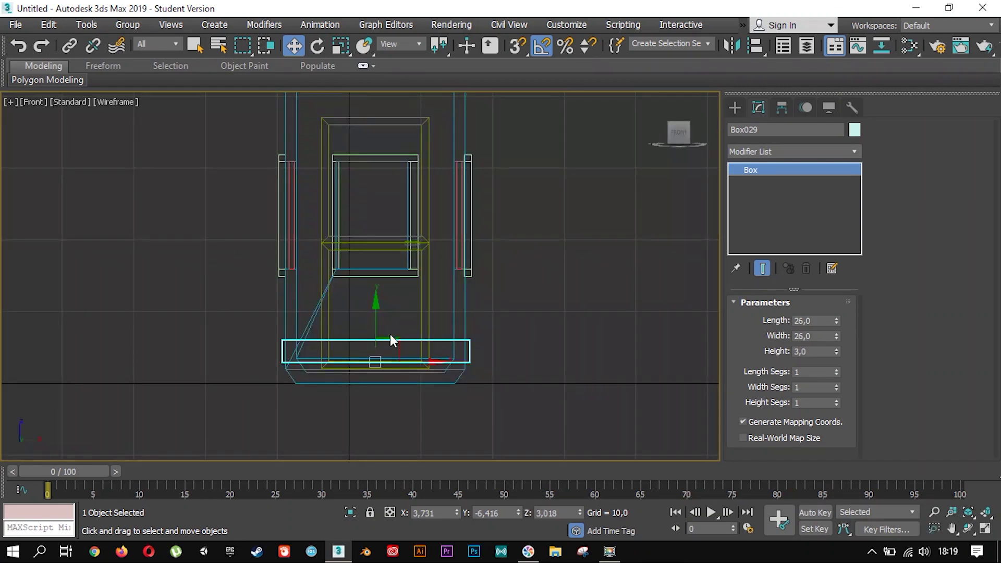
{"action": "left_click_drag", "start_coordinate": [379, 326], "coordinate": [376, 321]}
{"action": "scroll", "coordinate": [374, 274], "scroll_direction": "down", "scroll_amount": 2}
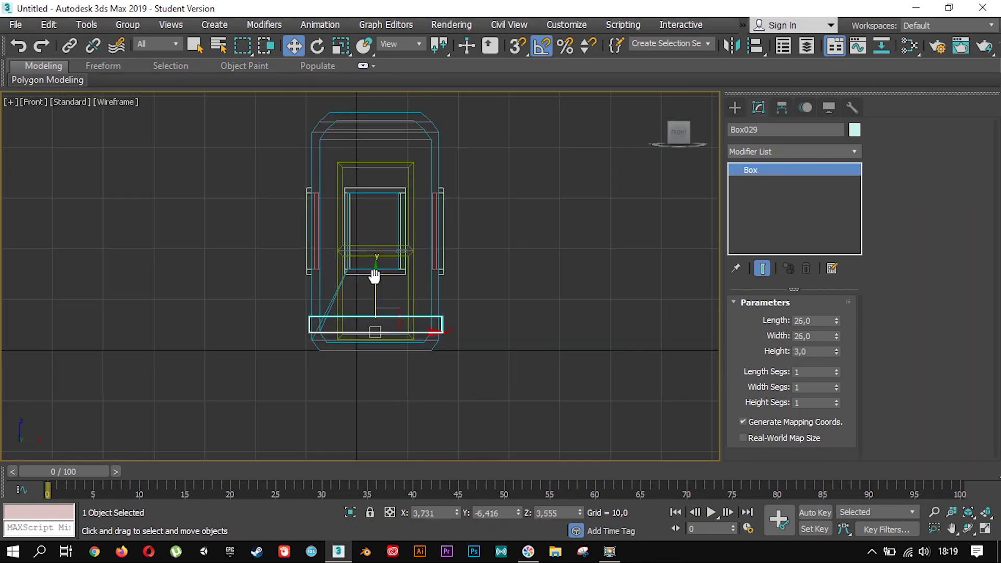
{"action": "middle_click_drag", "start_coordinate": [373, 275], "coordinate": [364, 380]}
{"action": "left_click_drag", "start_coordinate": [358, 344], "coordinate": [352, 196], "text": "shift"}
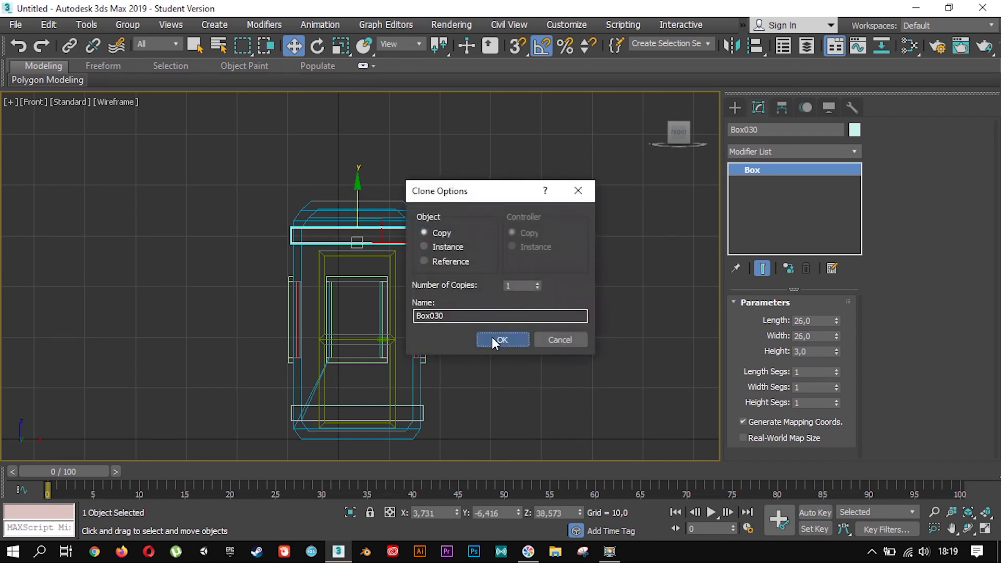
- Confirm the top clone, then Shift-drag a copy of the base band down beneath it
{"action": "left_click", "coordinate": [492, 338]}
{"action": "key", "text": "p"}
{"action": "middle_click_drag", "start_coordinate": [383, 297], "coordinate": [381, 360]}
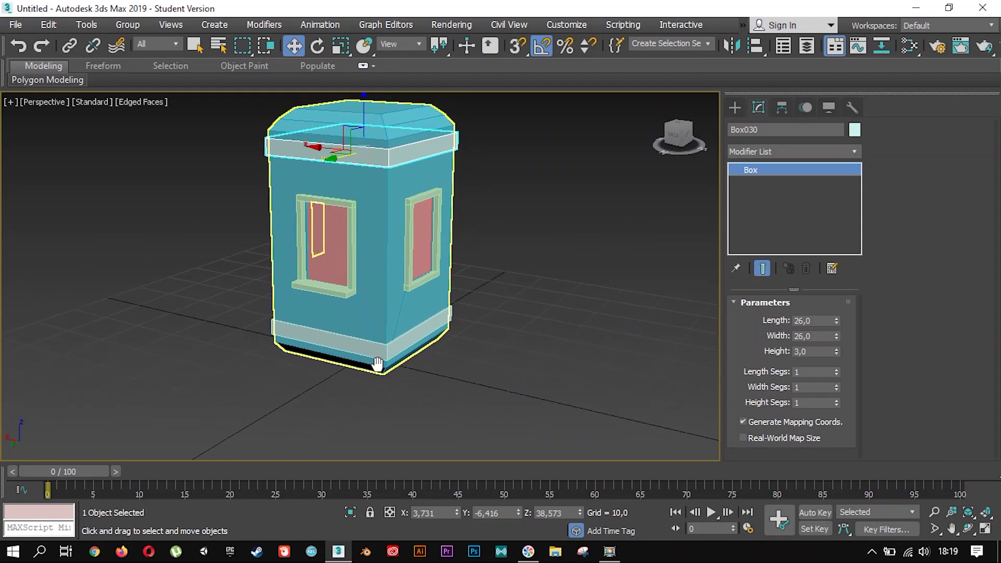
{"action": "scroll", "coordinate": [357, 335], "scroll_direction": "up", "scroll_amount": 2}
{"action": "left_click", "coordinate": [356, 334]}
{"action": "scroll", "coordinate": [357, 335], "scroll_direction": "up", "scroll_amount": 2}
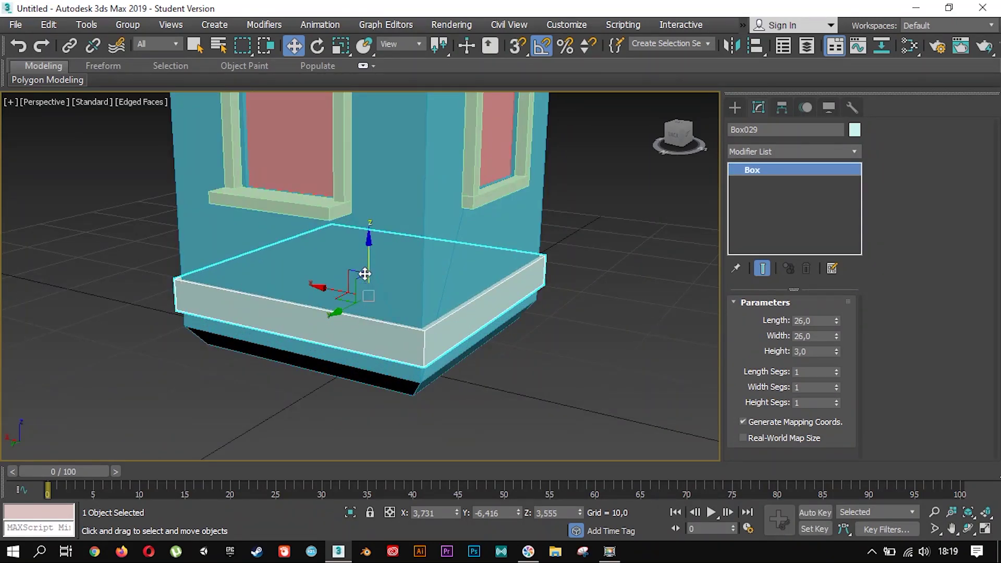
{"action": "left_click_drag", "start_coordinate": [367, 265], "coordinate": [359, 310], "text": "shift"}
{"action": "left_click", "coordinate": [490, 338]}
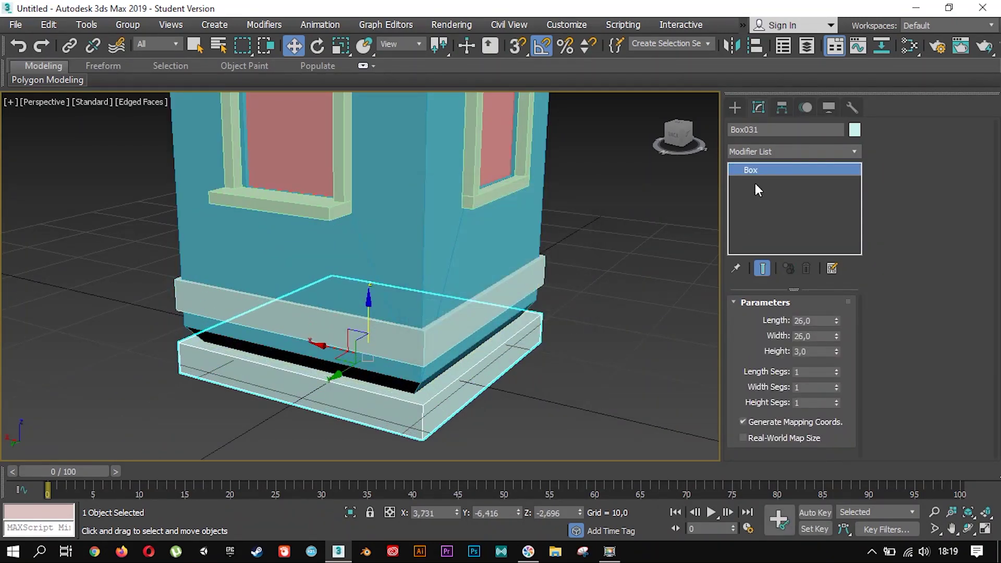
- Add Edit Poly to the lower copy and scale its bottom vertices to 93% for a taper
{"action": "left_click", "coordinate": [763, 150]}
{"action": "scroll", "coordinate": [767, 177], "scroll_direction": "down", "scroll_amount": 5}
{"action": "left_click", "coordinate": [770, 203]}
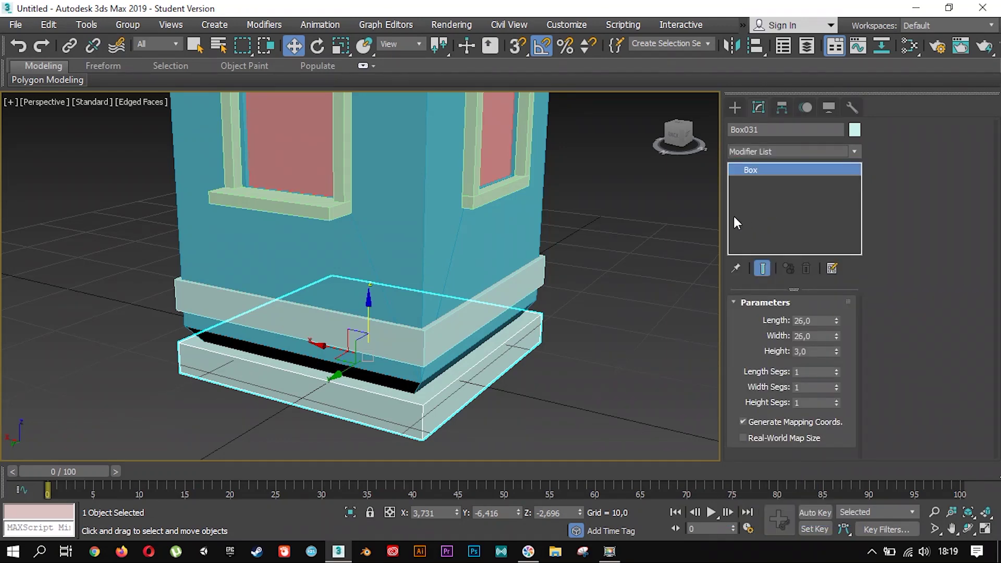
{"action": "left_click", "coordinate": [752, 320]}
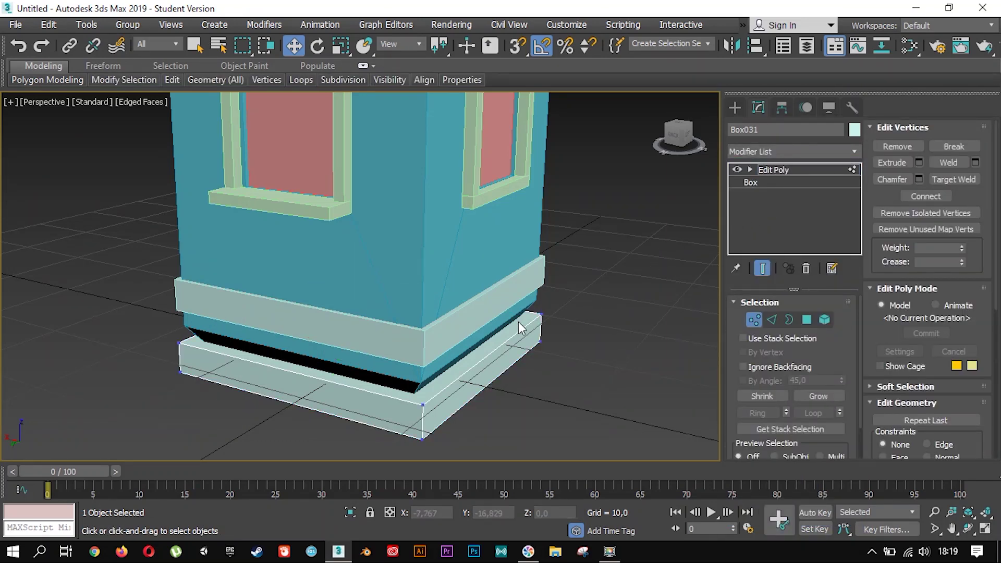
{"action": "key", "text": "f"}
{"action": "key", "text": "F3"}
{"action": "scroll", "coordinate": [354, 355], "scroll_direction": "up", "scroll_amount": 2}
{"action": "scroll", "coordinate": [235, 352], "scroll_direction": "up", "scroll_amount": 3}
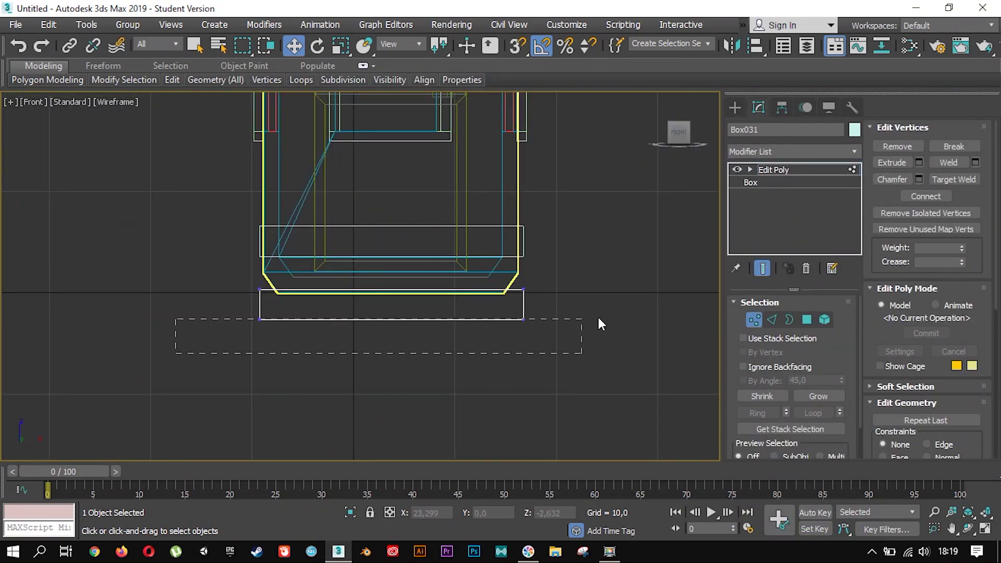
{"action": "left_click_drag", "start_coordinate": [592, 326], "coordinate": [573, 324]}
{"action": "scroll", "coordinate": [433, 322], "scroll_direction": "up", "scroll_amount": 2}
{"action": "key", "text": "r"}
{"action": "left_click_drag", "start_coordinate": [367, 313], "coordinate": [367, 320]}
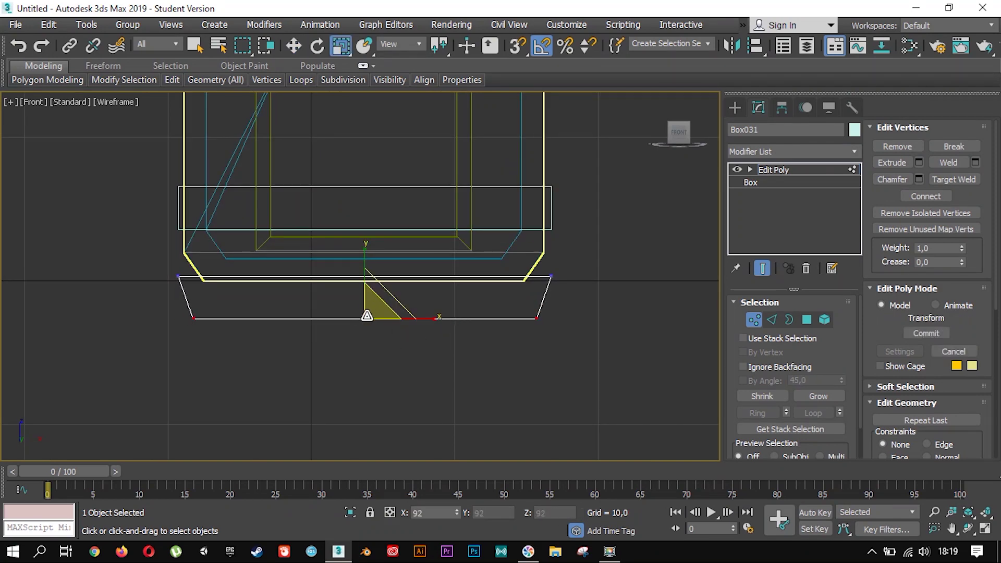
- Shrink the plinth slightly and position it snugly under the base band
{"action": "left_click", "coordinate": [760, 318]}
{"action": "key", "text": "w"}
{"action": "left_click_drag", "start_coordinate": [364, 273], "coordinate": [368, 302]}
{"action": "key", "text": "p"}
{"action": "key", "text": "r"}
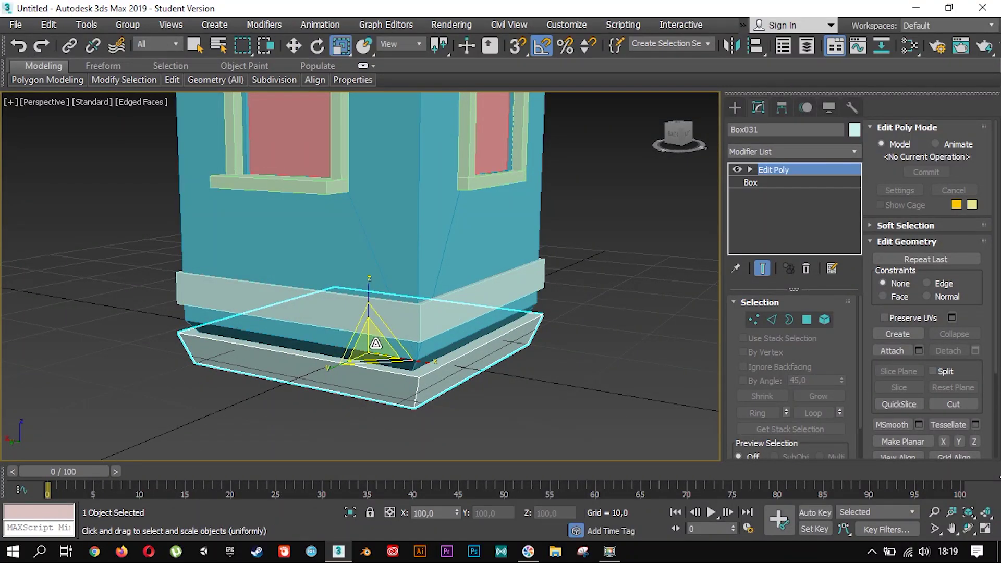
{"action": "left_click_drag", "start_coordinate": [373, 343], "coordinate": [375, 351]}
{"action": "key", "text": "w"}
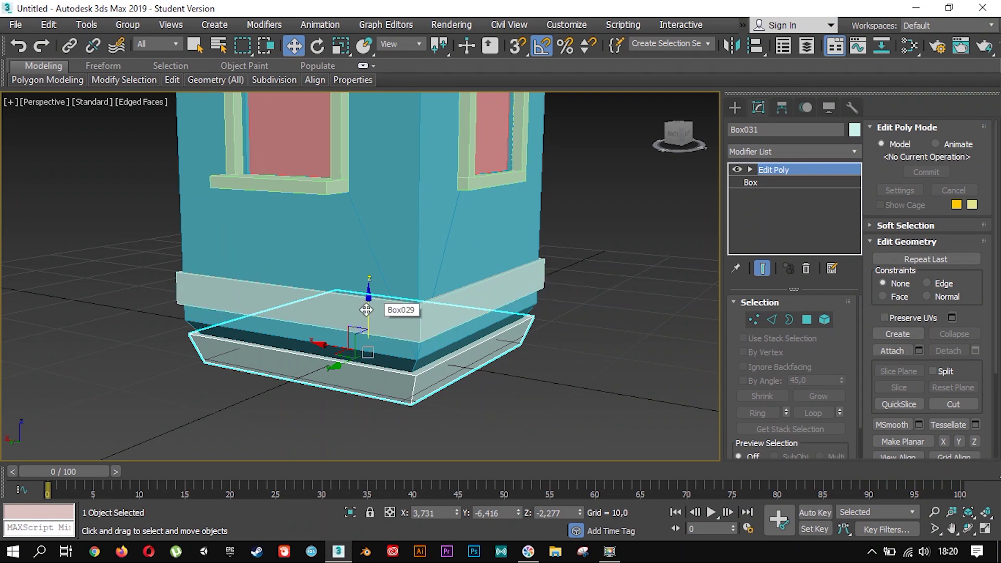
{"action": "left_click_drag", "start_coordinate": [366, 310], "coordinate": [367, 308]}
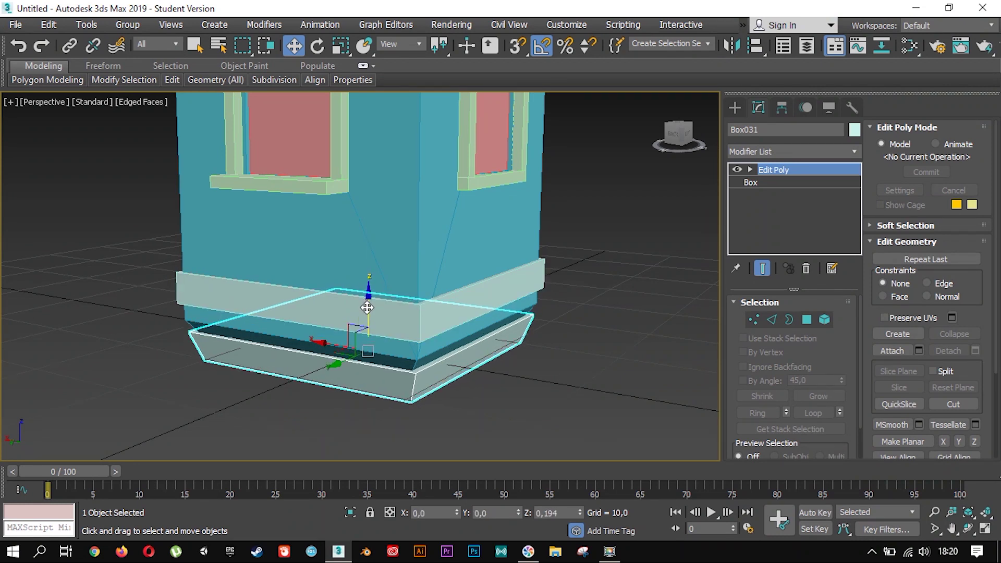
{"action": "left_click", "coordinate": [612, 306]}
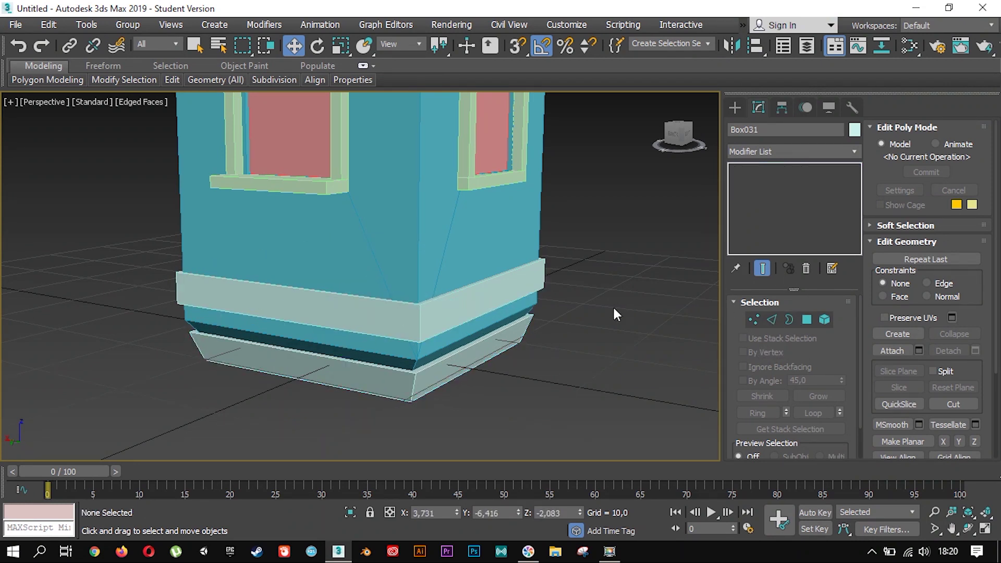
{"action": "scroll", "coordinate": [612, 306], "scroll_direction": "down", "scroll_amount": 5}
{"action": "mouse_move", "coordinate": [613, 305]}
{"action": "middle_mouse_down", "text": "alt"}
{"action": "mouse_move", "coordinate": [516, 331]}
{"action": "mouse_move", "coordinate": [604, 312]}
{"action": "mouse_move", "coordinate": [492, 313]}
{"action": "mouse_move", "coordinate": [548, 316]}
{"action": "mouse_move", "coordinate": [469, 386]}
{"action": "middle_mouse_up", "text": "alt"}
- Set the base band Box029's length and width to 25,5
{"action": "scroll", "coordinate": [469, 386], "scroll_direction": "up", "scroll_amount": 3}
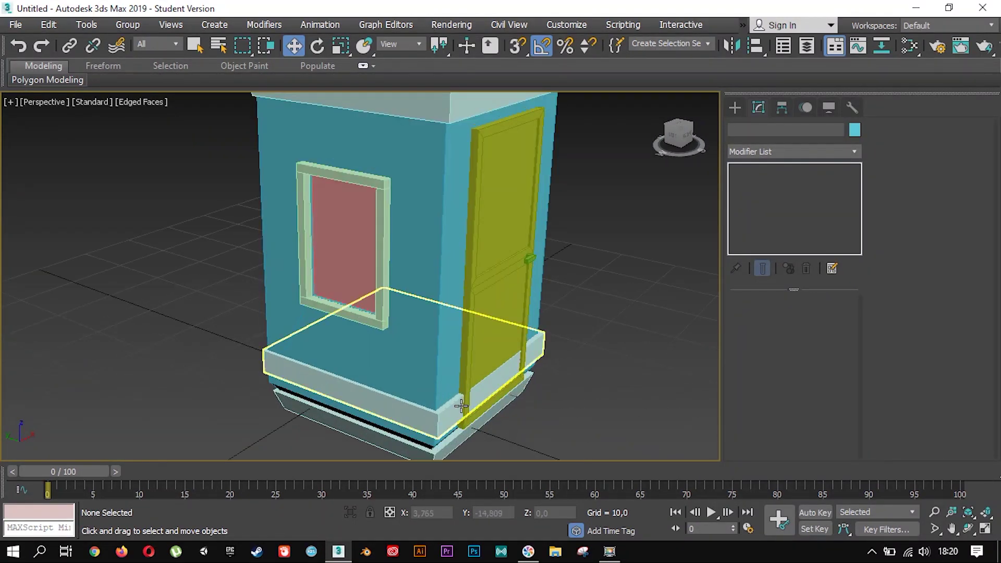
{"action": "left_click", "coordinate": [458, 384]}
{"action": "scroll", "coordinate": [433, 365], "scroll_direction": "up", "scroll_amount": 2}
{"action": "scroll", "coordinate": [433, 365], "scroll_direction": "up", "scroll_amount": 2}
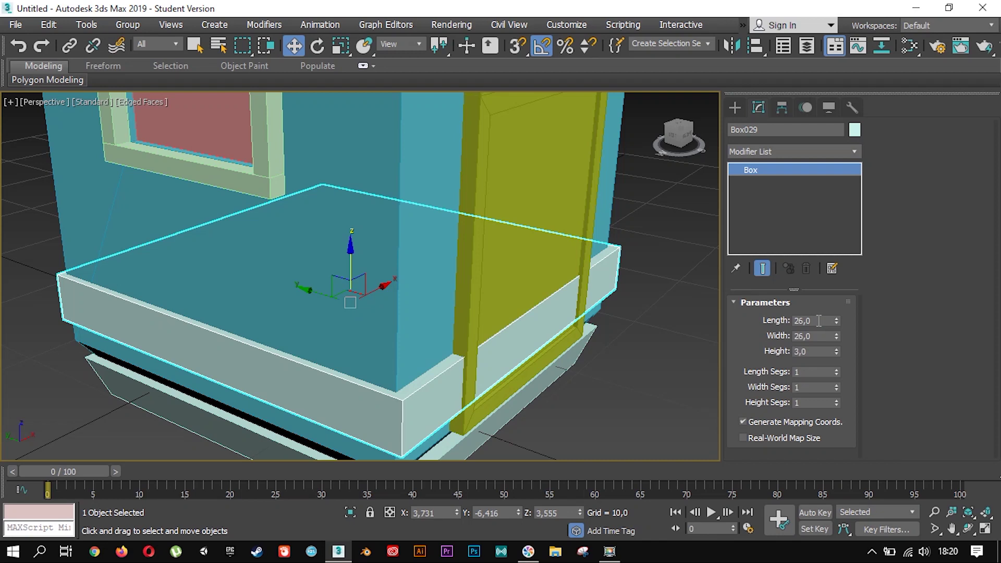
{"action": "type", "text": "26,5"}
{"action": "key", "text": "Tab"}
{"action": "type", "text": "2"}
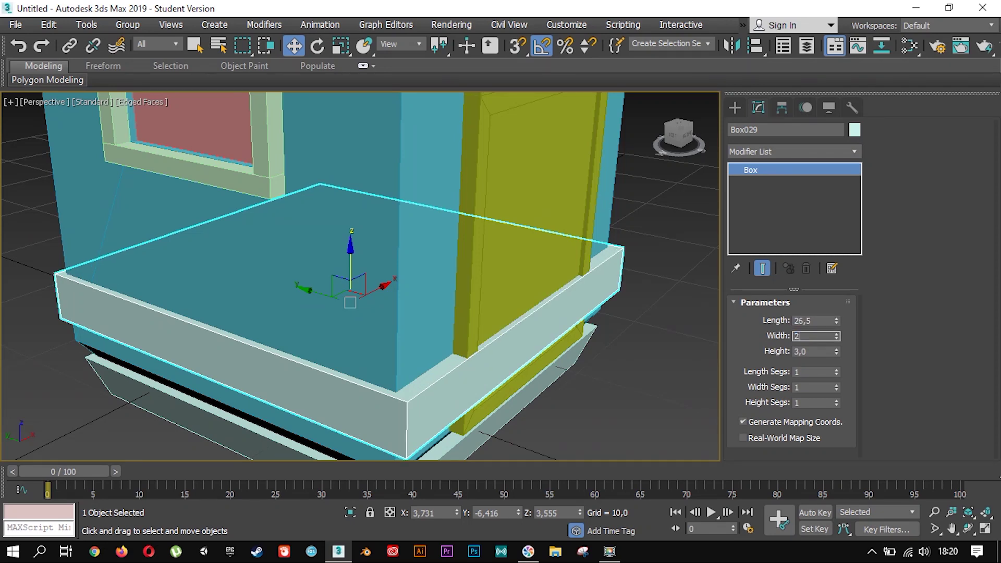
{"action": "left_click", "coordinate": [815, 323]}
{"action": "type", "text": "5"}
{"action": "key", "text": "Tab"}
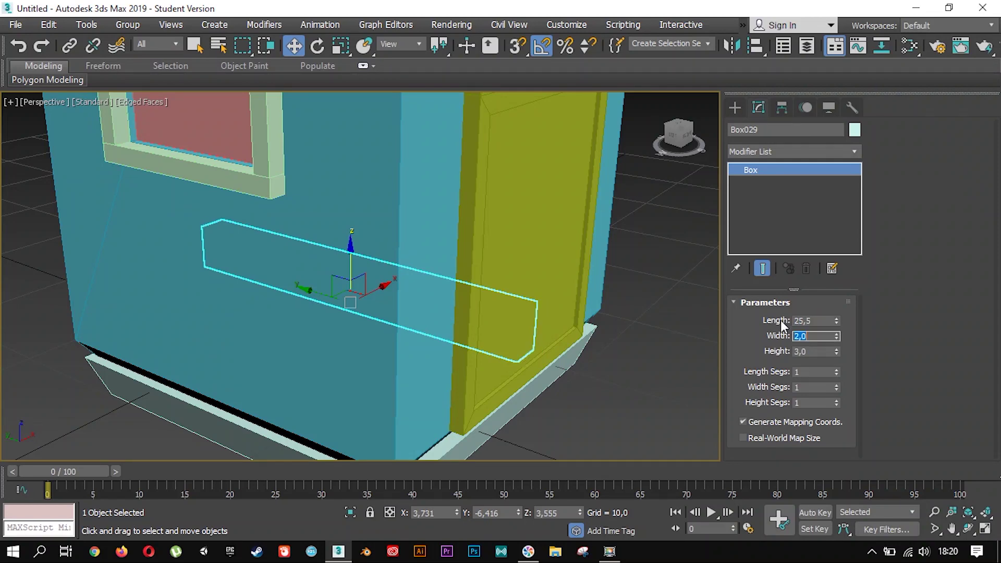
{"action": "type", "text": "5"}
{"action": "key", "text": "Return"}
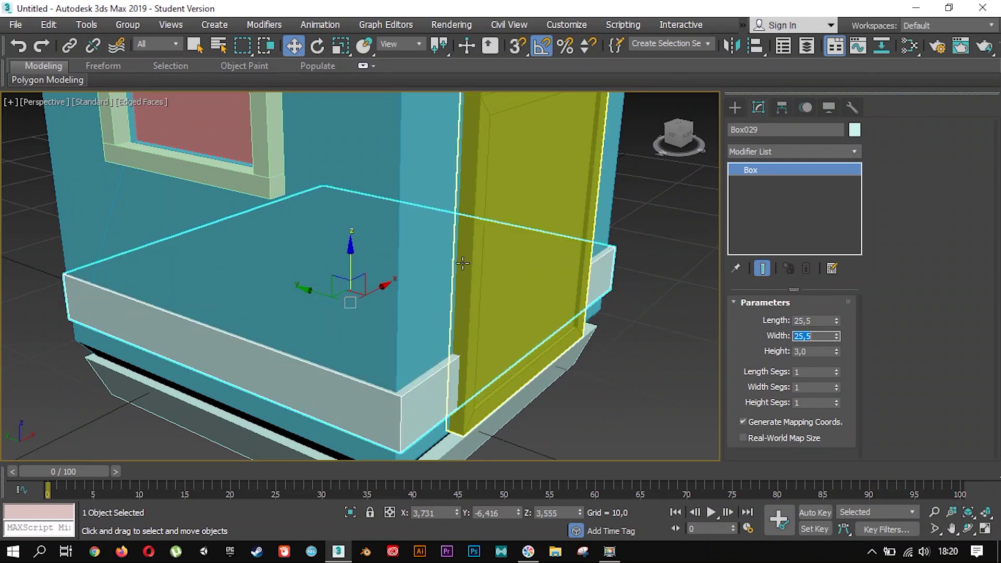
- Set the top band Box030's length and width to 25,5
{"action": "scroll", "coordinate": [456, 242], "scroll_direction": "down", "scroll_amount": 5}
{"action": "middle_click_drag", "start_coordinate": [456, 243], "coordinate": [406, 173], "text": "alt"}
{"action": "left_click", "coordinate": [406, 174]}
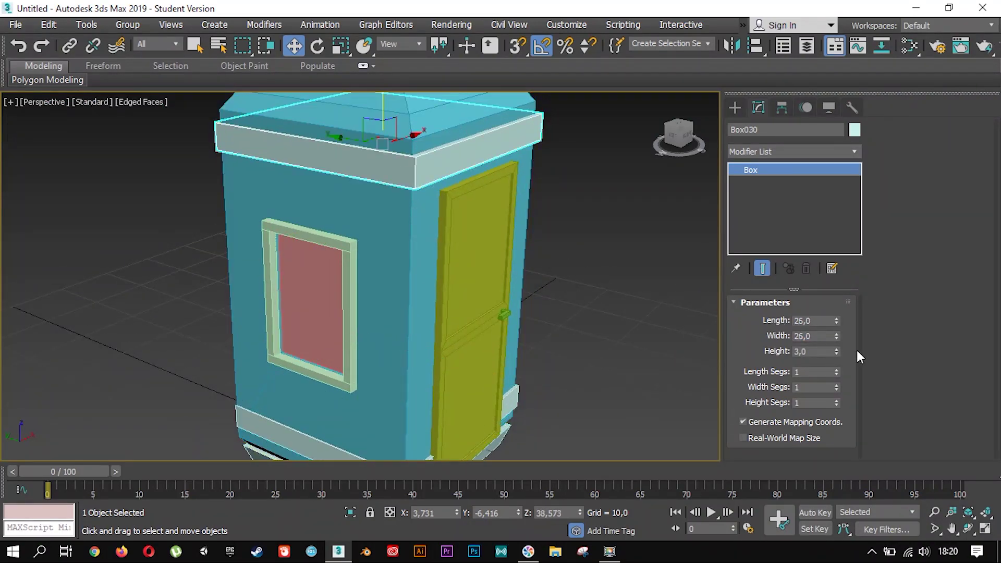
{"action": "type", "text": "5"}
{"action": "key", "text": "Tab"}
{"action": "type", "text": "25"}
{"action": "key", "text": "Return"}
- Nudge the top band into alignment with the booth and check the base band
{"action": "mouse_move", "coordinate": [595, 299]}
{"action": "middle_mouse_down", "text": "alt"}
{"action": "mouse_move", "coordinate": [587, 297]}
{"action": "mouse_move", "coordinate": [663, 309]}
{"action": "mouse_move", "coordinate": [621, 344]}
{"action": "mouse_move", "coordinate": [572, 346]}
{"action": "middle_mouse_up", "text": "alt"}
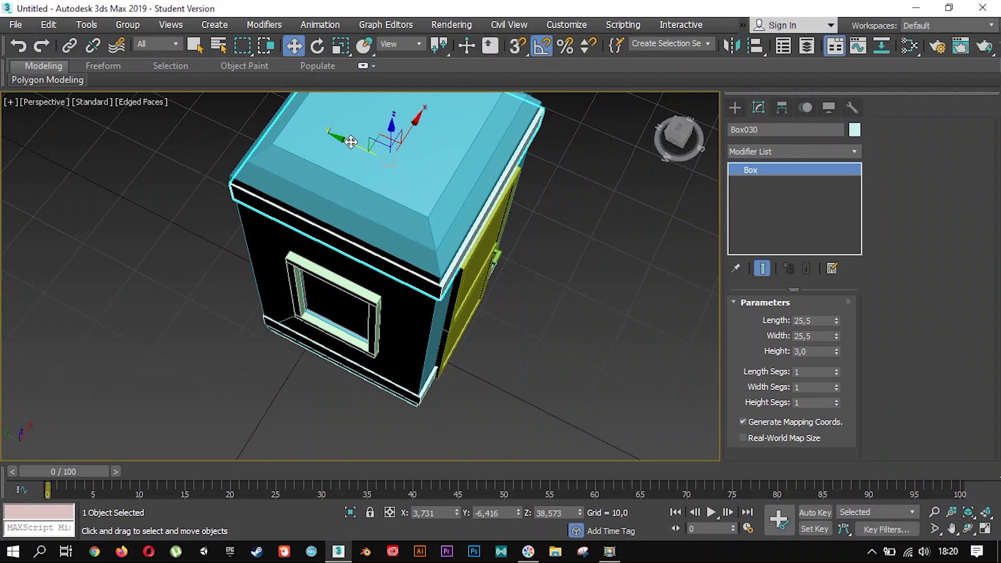
{"action": "left_click_drag", "start_coordinate": [351, 141], "coordinate": [365, 137]}
{"action": "mouse_move", "coordinate": [330, 362]}
{"action": "middle_mouse_down"}
{"action": "mouse_move", "coordinate": [414, 297]}
{"action": "mouse_move", "coordinate": [423, 320]}
{"action": "middle_mouse_up"}
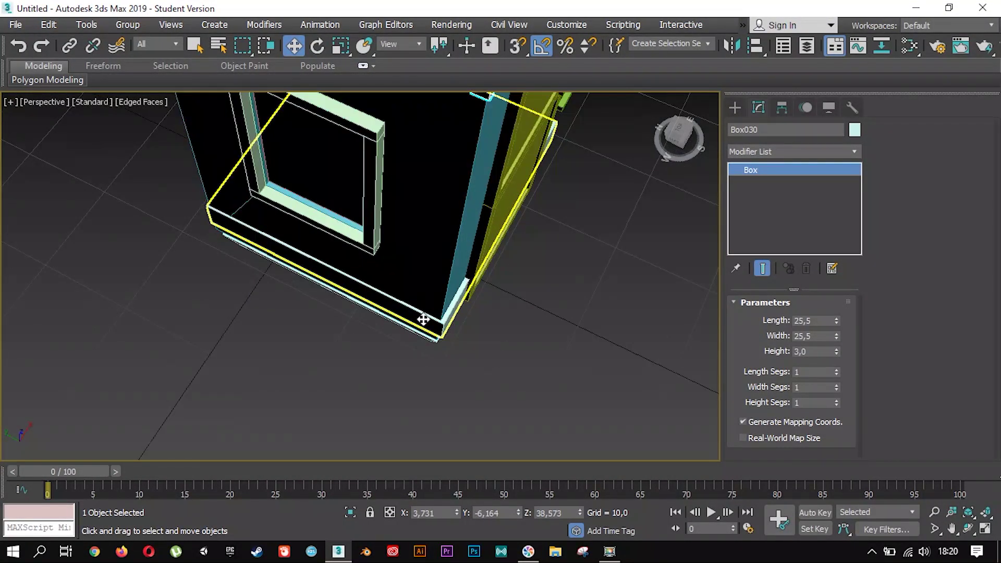
{"action": "left_click", "coordinate": [423, 319]}
{"action": "scroll", "coordinate": [424, 320], "scroll_direction": "up", "scroll_amount": 2}
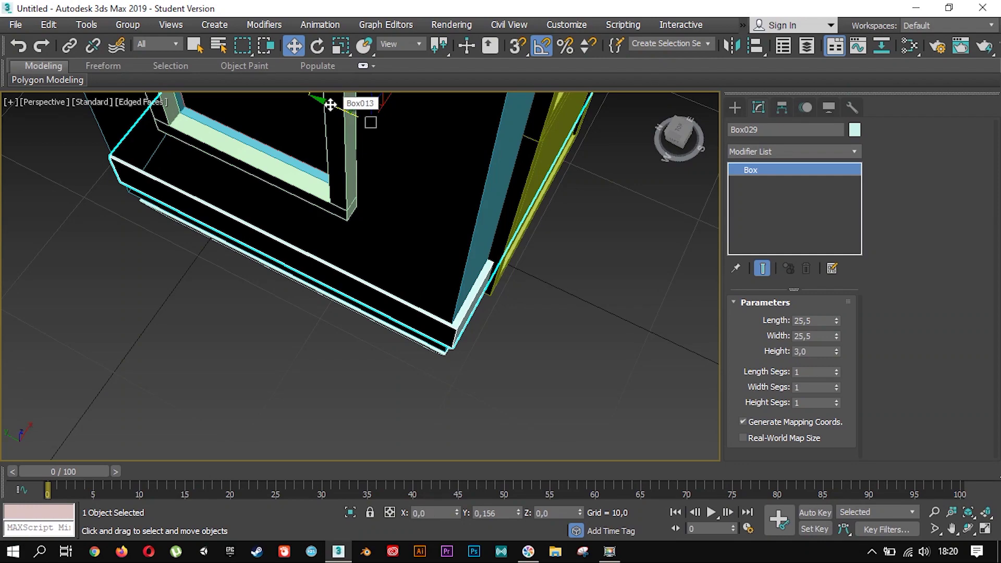
{"action": "scroll", "coordinate": [433, 188], "scroll_direction": "down", "scroll_amount": 5}
{"action": "left_click", "coordinate": [540, 340]}
{"action": "scroll", "coordinate": [587, 307], "scroll_direction": "down", "scroll_amount": 3}
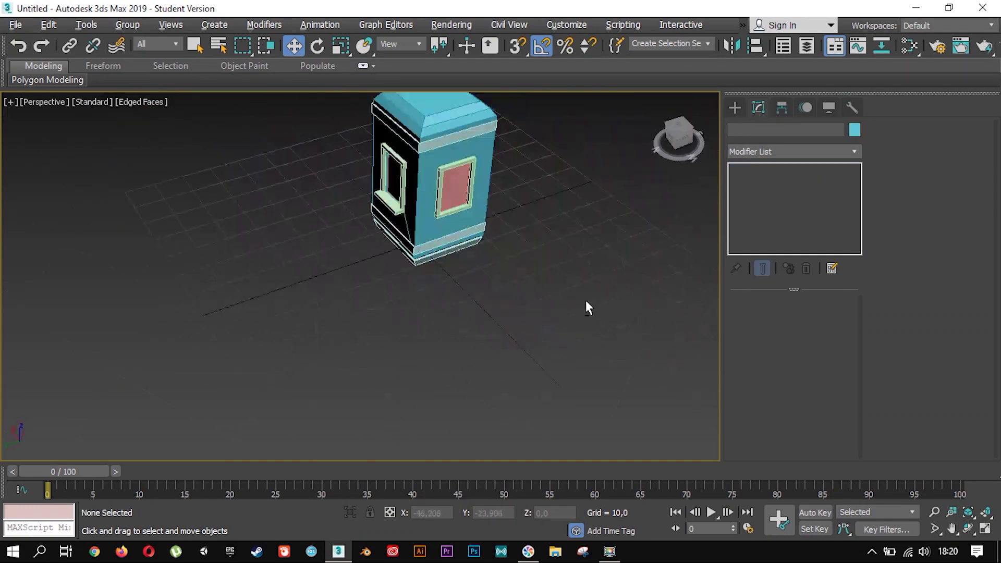